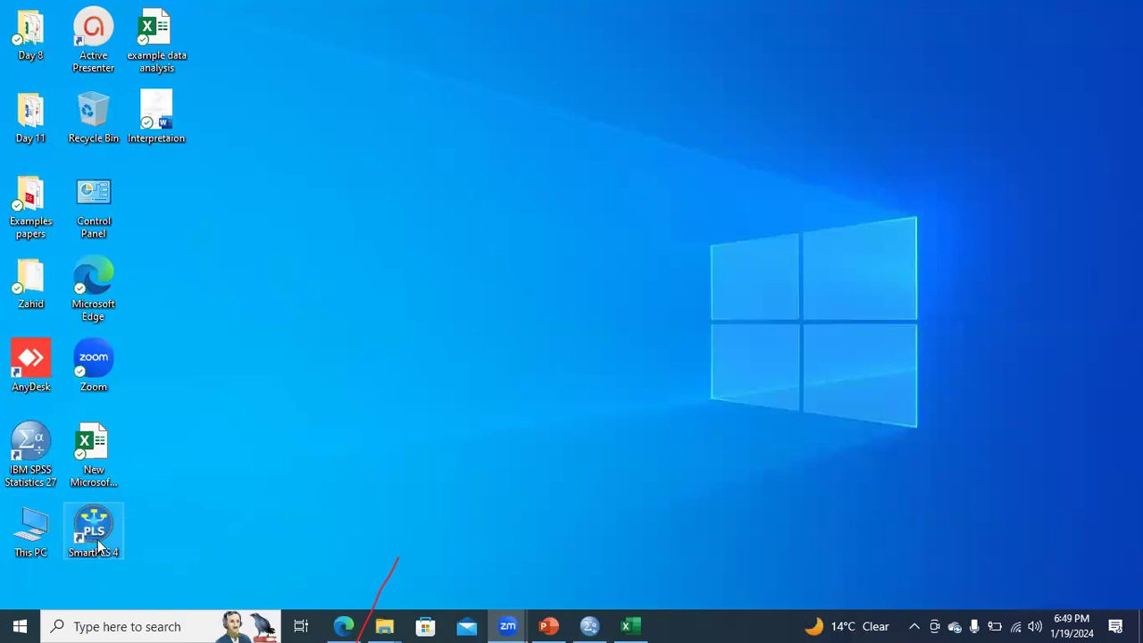
# - Launch IBM SPSS Statistics 27 and open the Example final dataset file from the Day 8 folder on the desktop
pyautogui.click(230, 441)
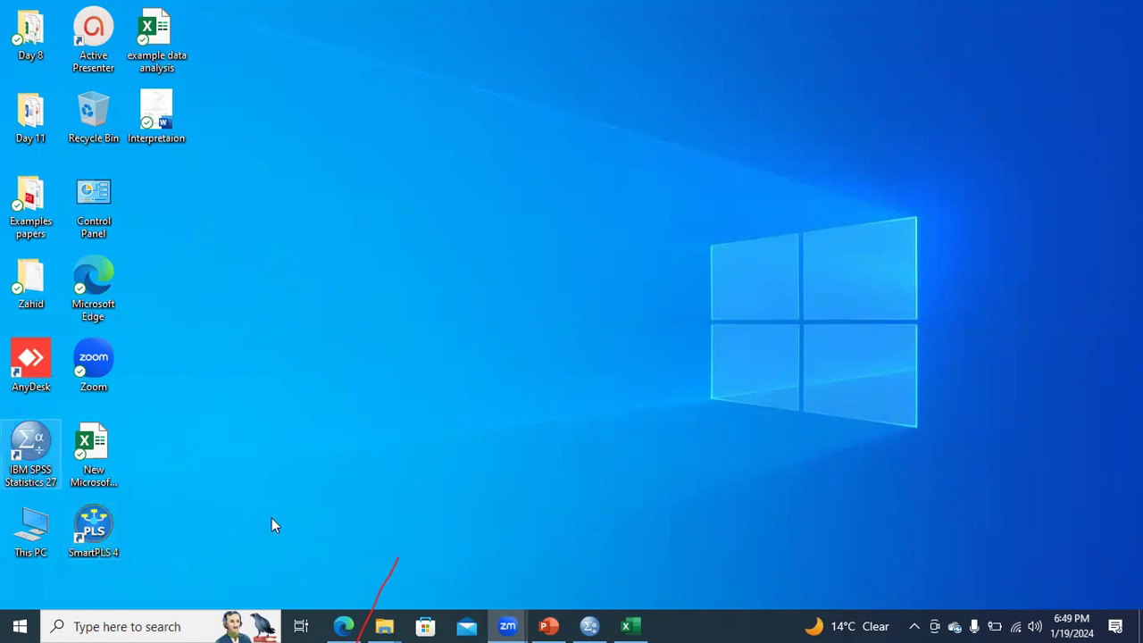
pyautogui.doubleClick(32, 453)
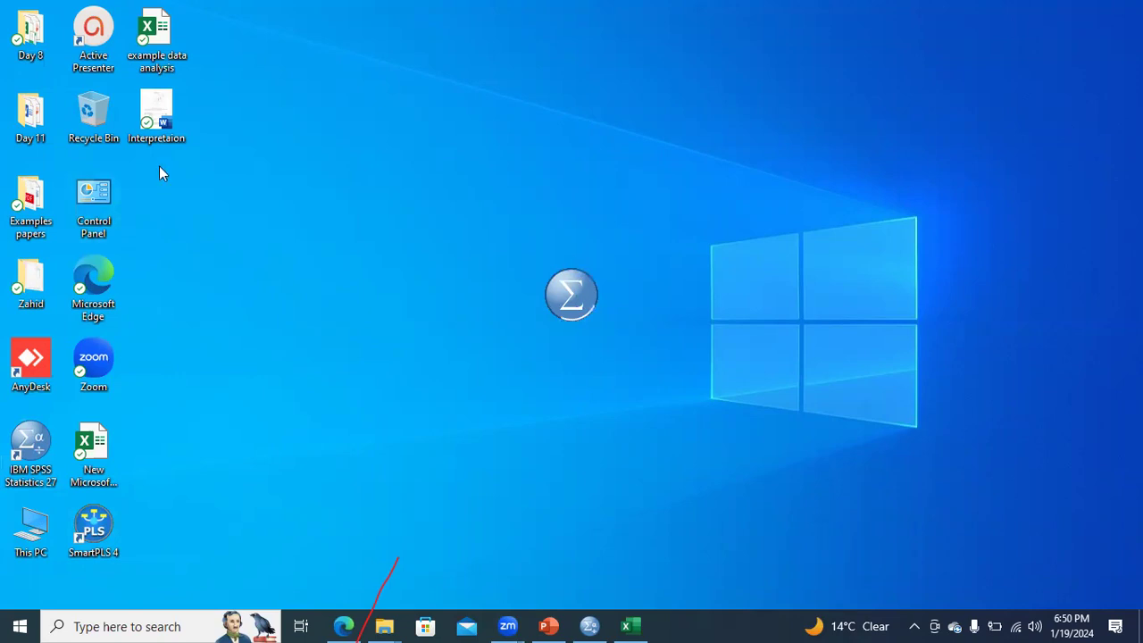
pyautogui.doubleClick(31, 53)
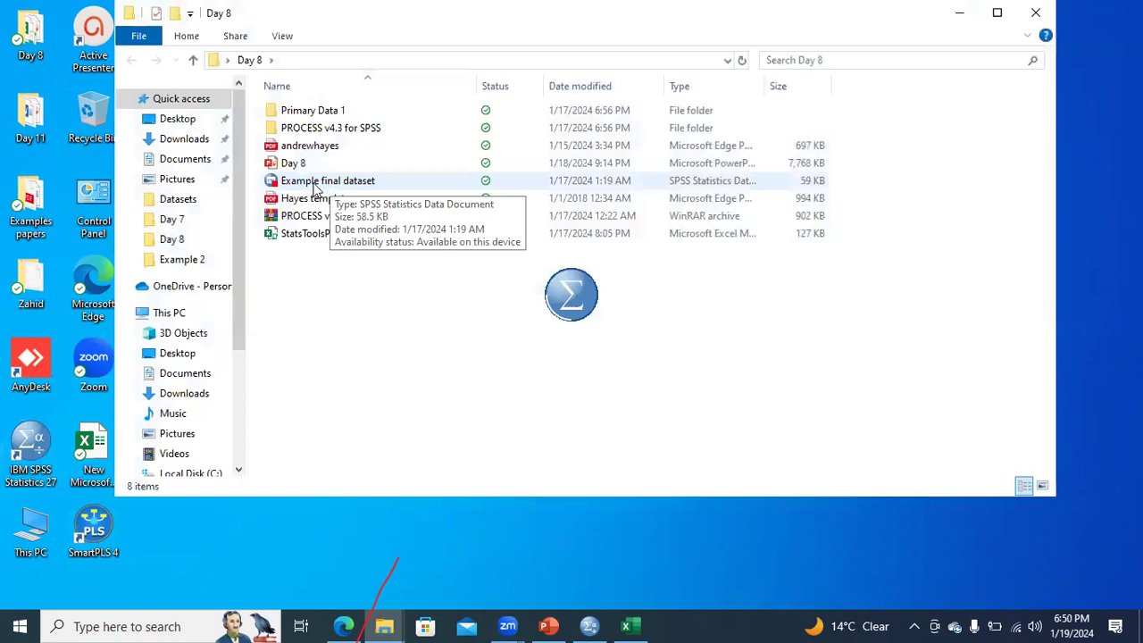
pyautogui.click(317, 185)
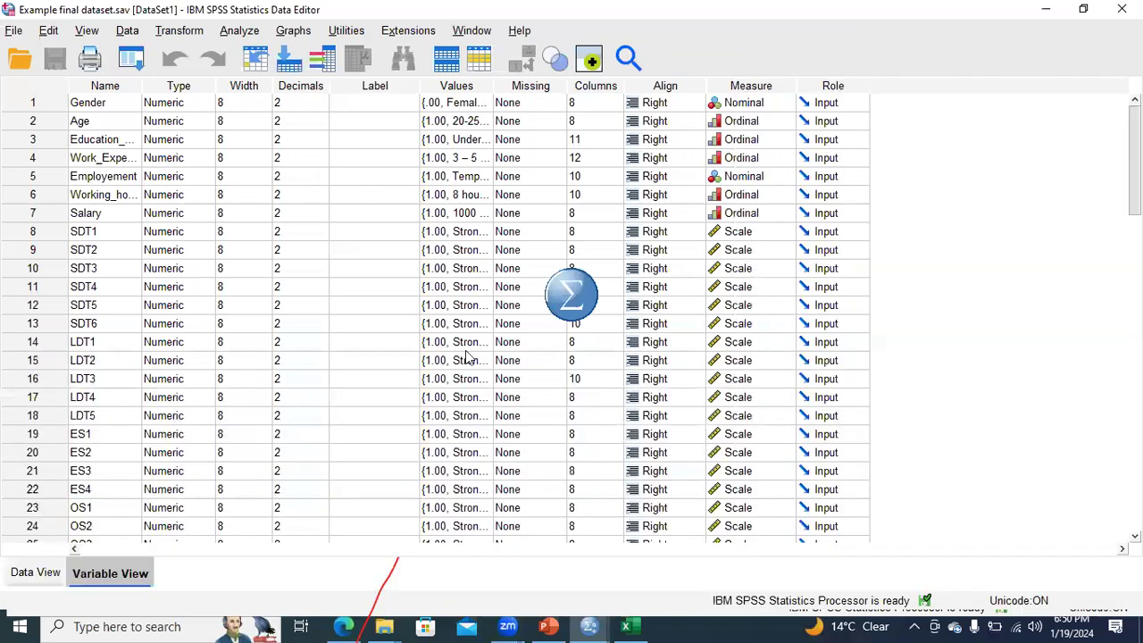
# - Examine the questionnaire items SDT1 to SDT6 in the dataset's variable list
pyautogui.click(92, 252)
pyautogui.click(94, 286)
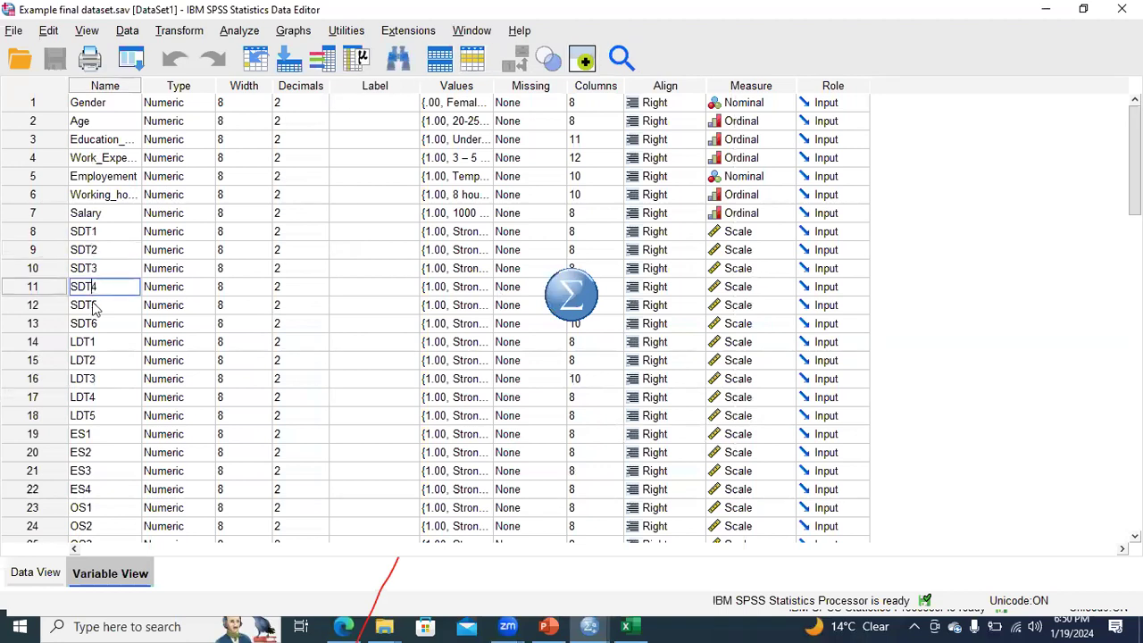
pyautogui.click(94, 326)
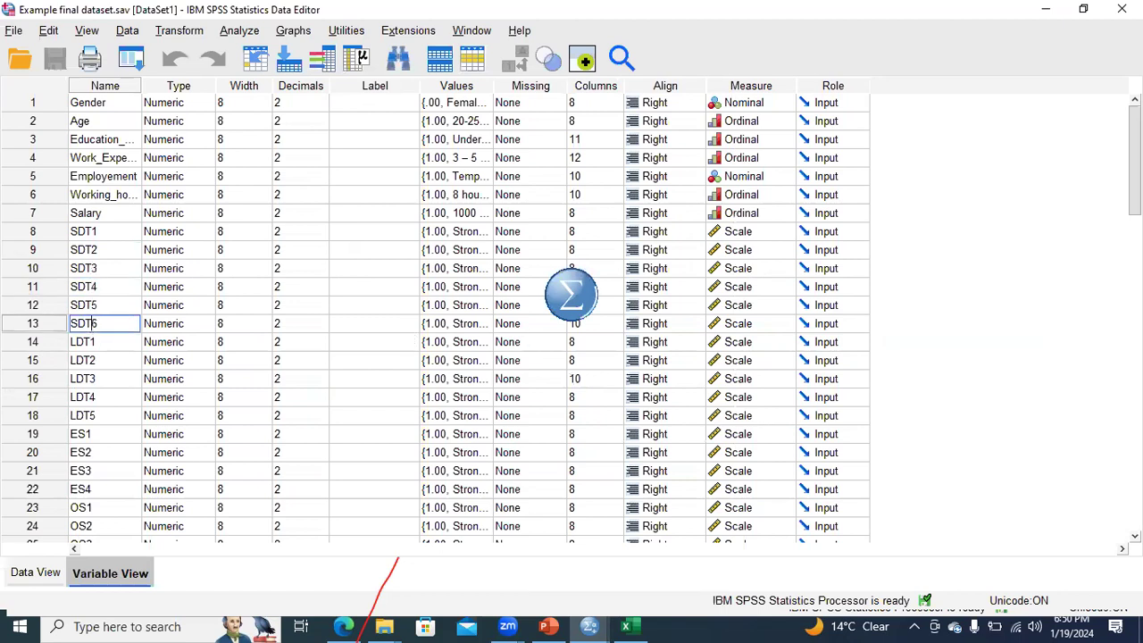
pyautogui.scroll(-3, 388, 206)
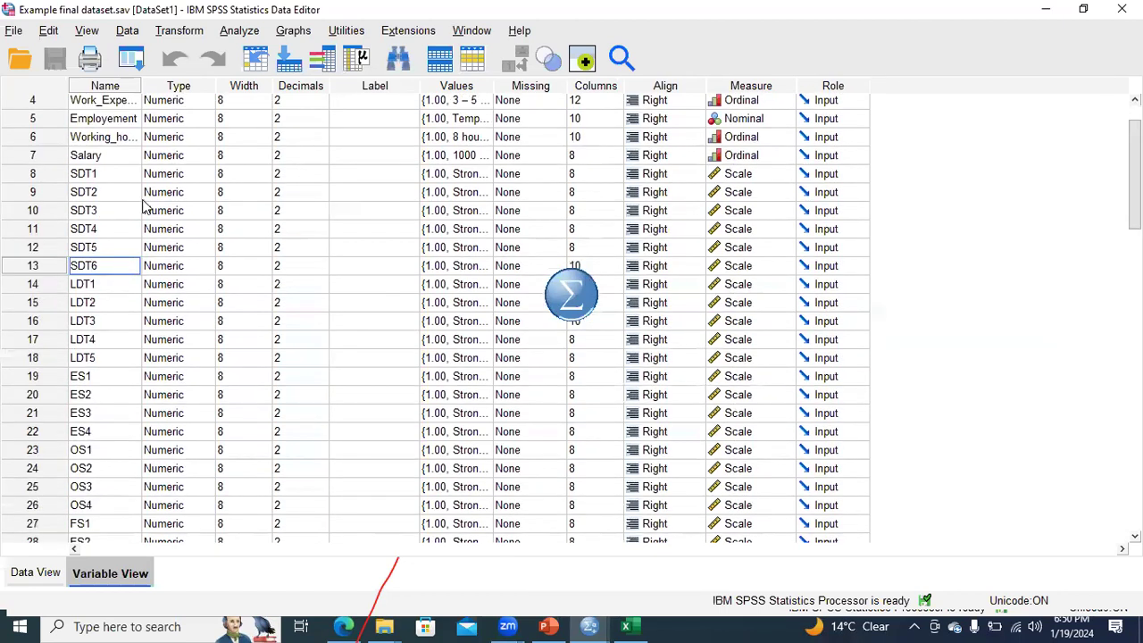
pyautogui.click(105, 174)
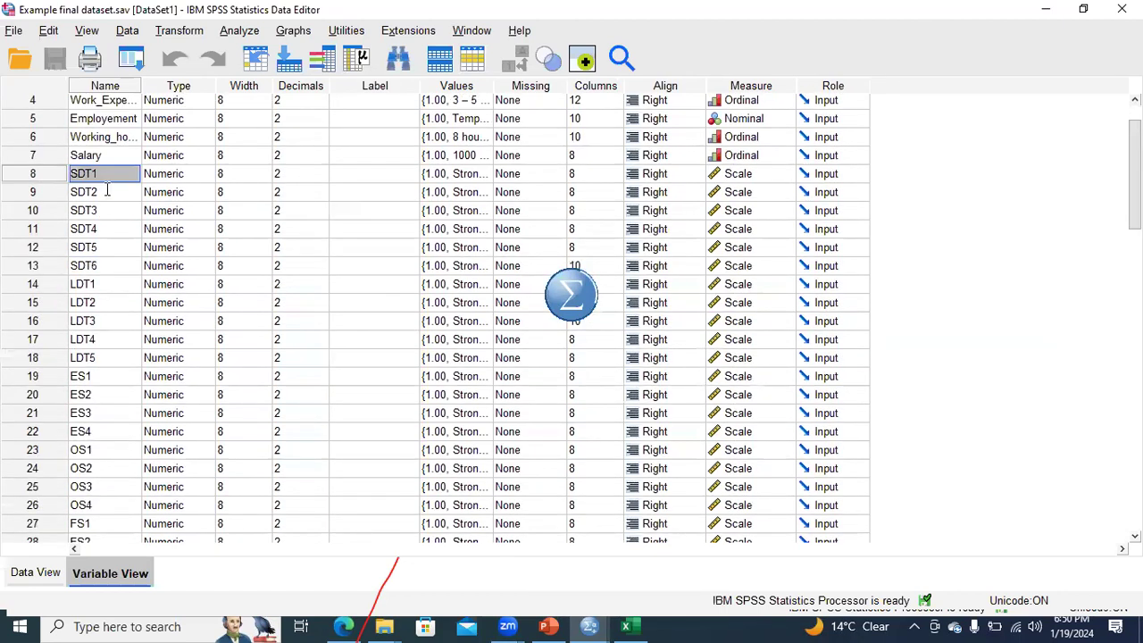
pyautogui.doubleClick(108, 212)
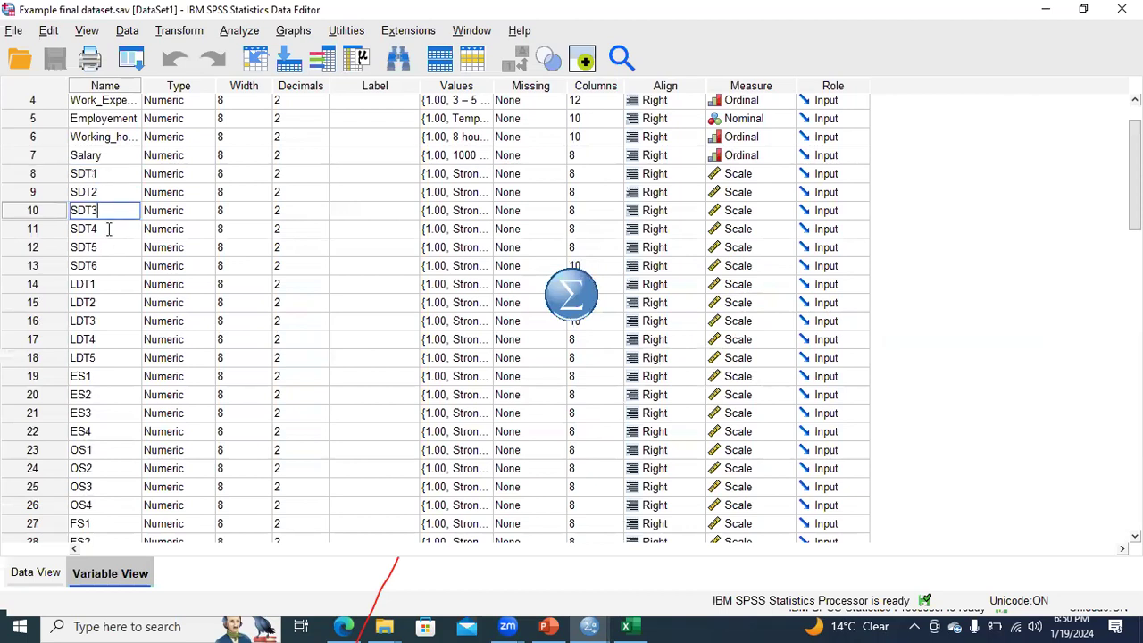
pyautogui.click(108, 229)
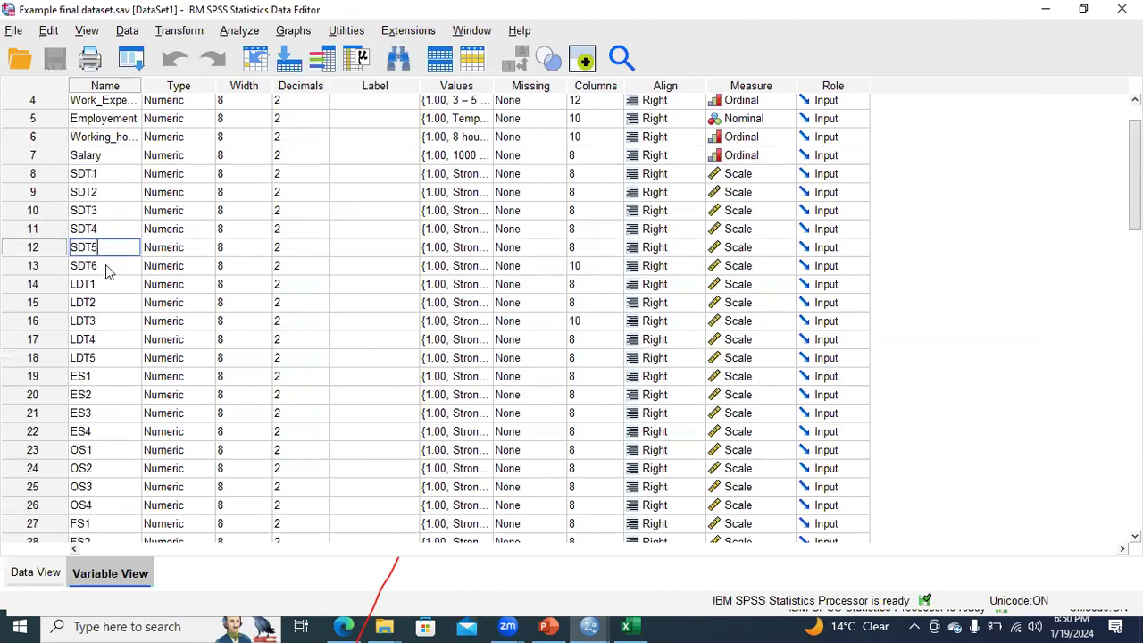
pyautogui.click(105, 264)
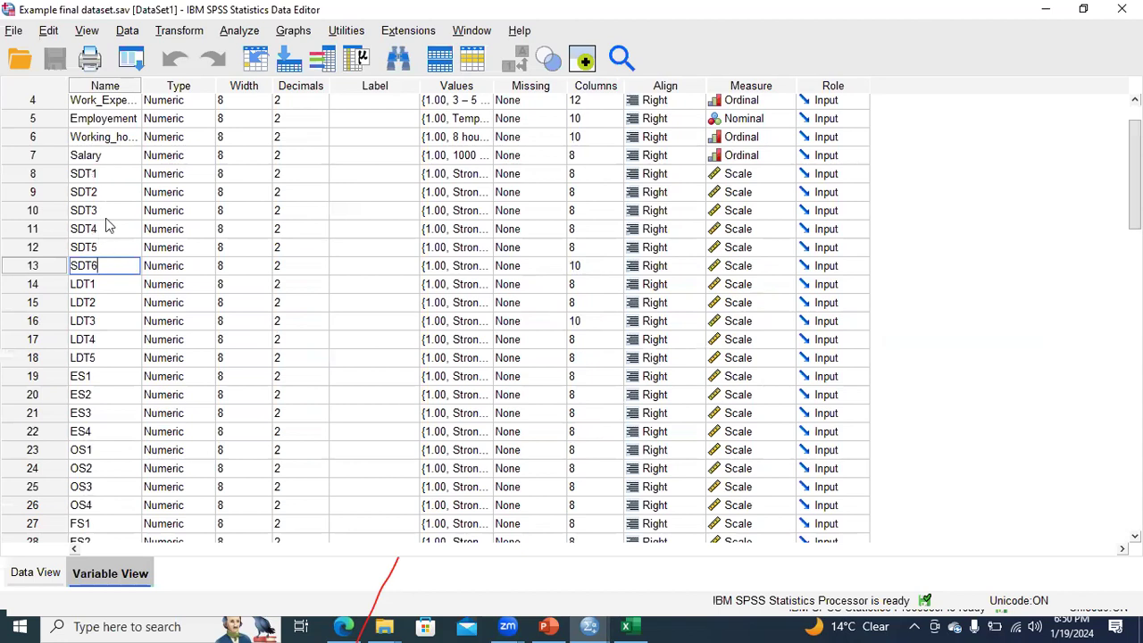
pyautogui.press('F2')
# - Widen the Label column of the variable list to fit the full label of the composite variable SDT
pyautogui.scroll(-11, 355, 370)
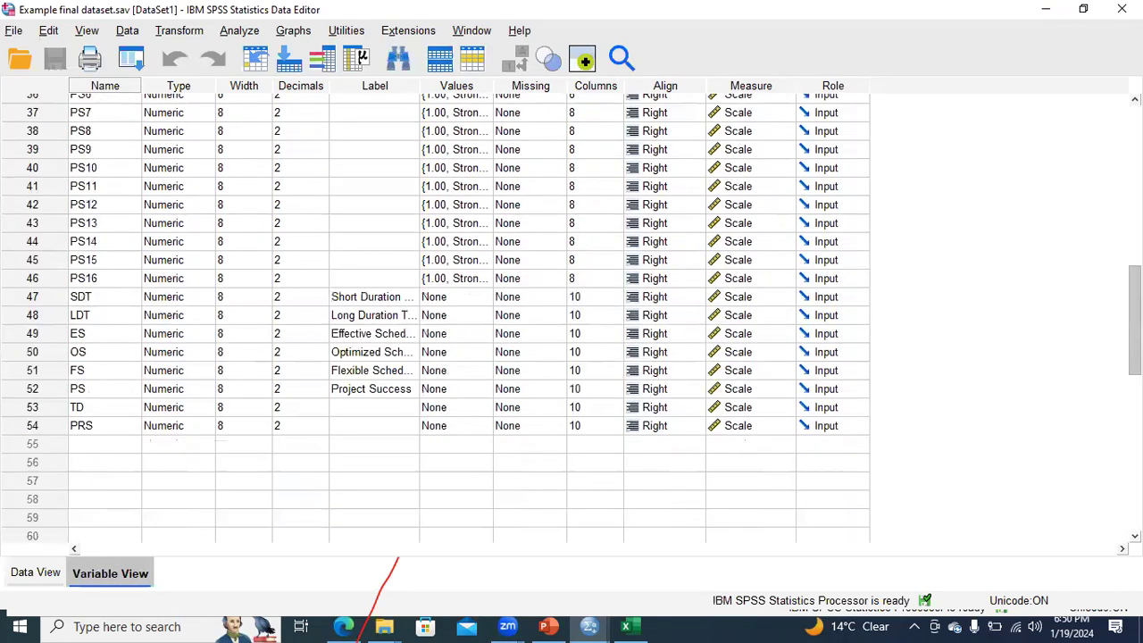
pyautogui.click(83, 270)
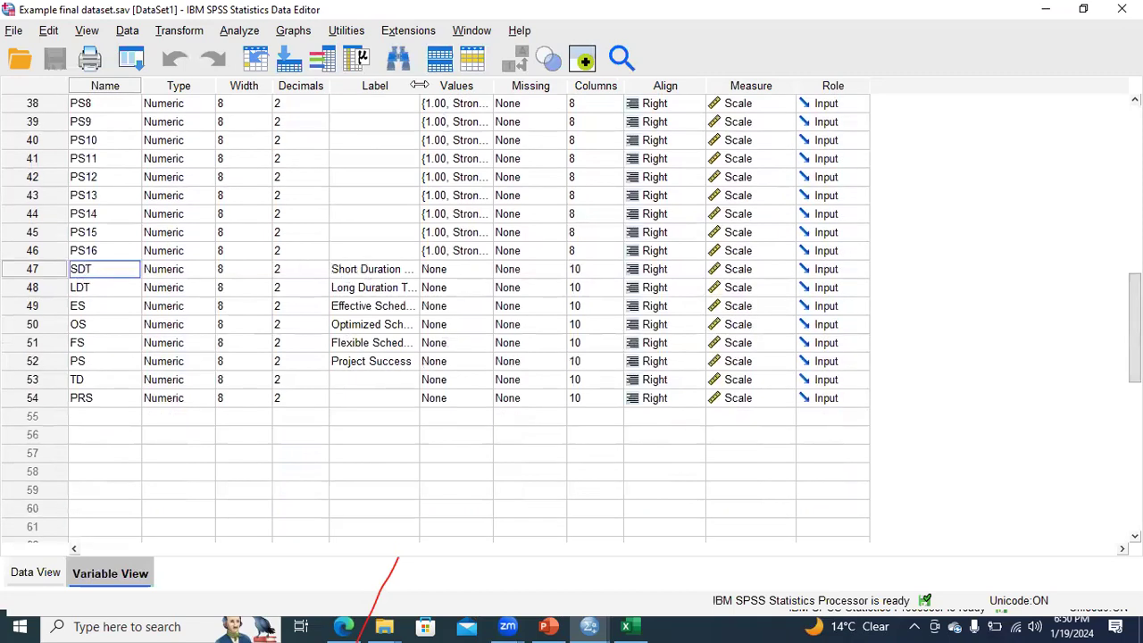
pyautogui.moveTo(419, 87); pyautogui.dragTo(462, 87)
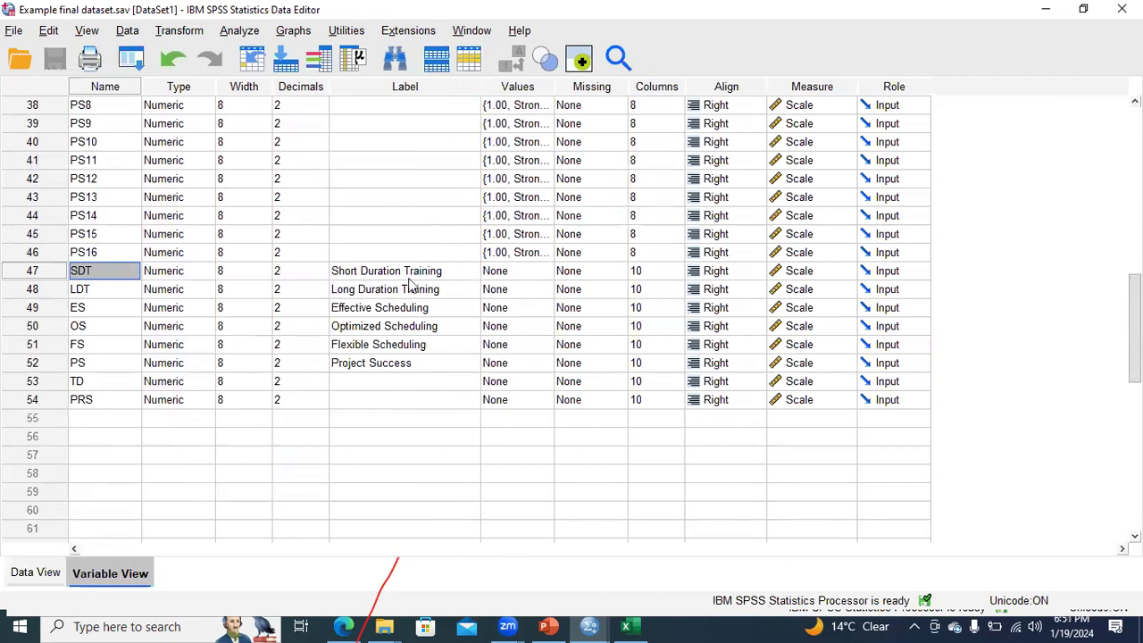
# - Compare the individual items SDT1 to SDT6 with the label of the composite variable SDT near the end of the list
pyautogui.scroll(6, 465, 318)
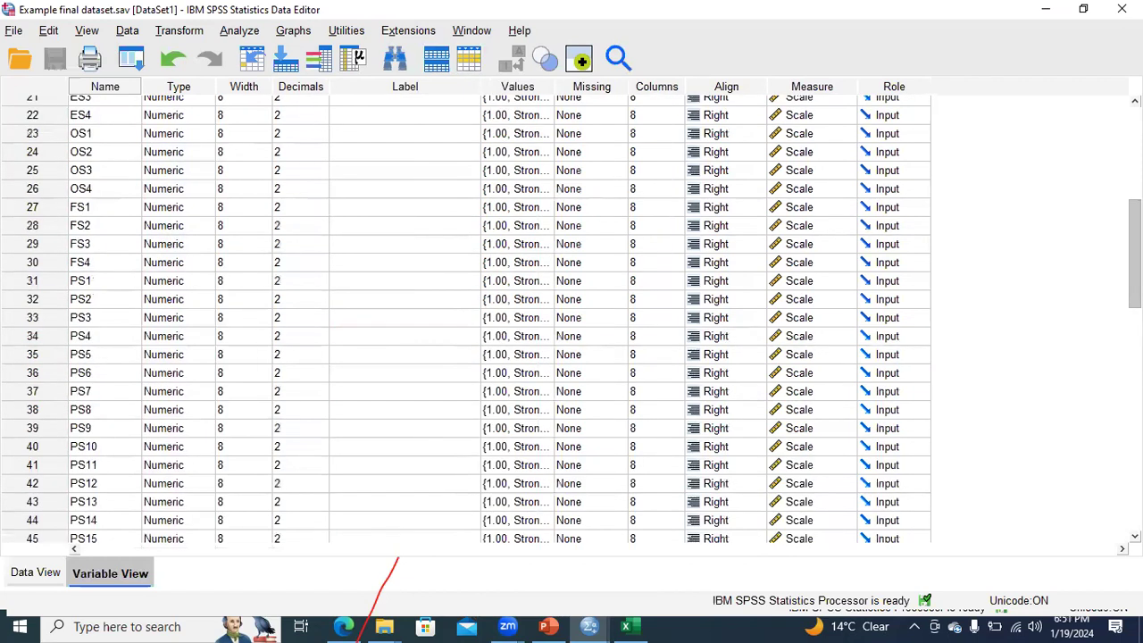
pyautogui.scroll(5, 301, 250)
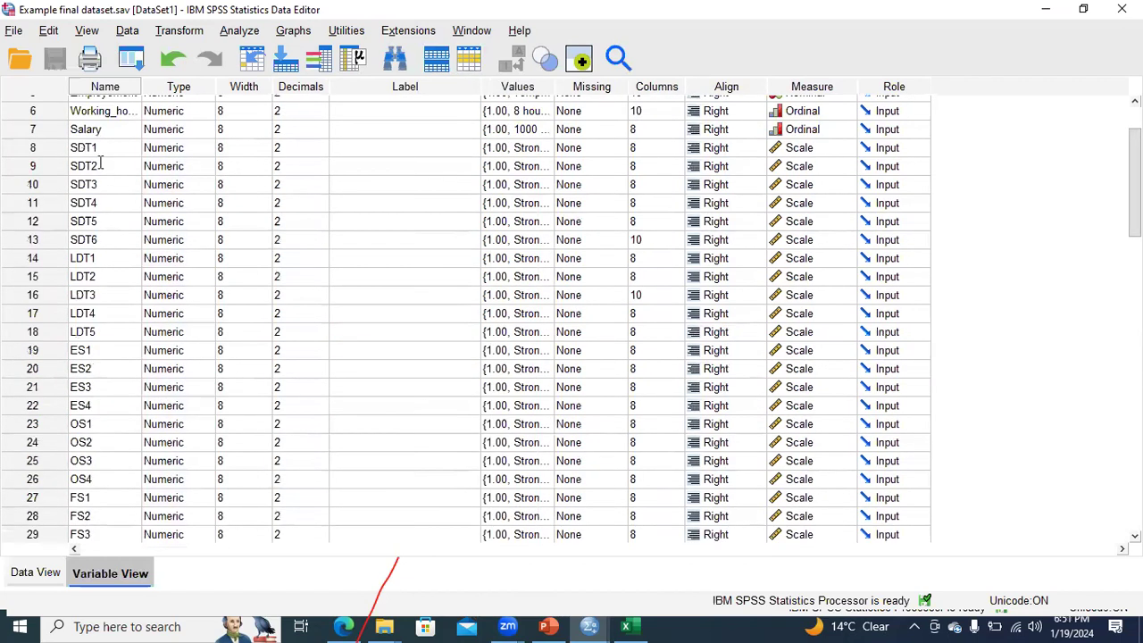
pyautogui.doubleClick(96, 152)
pyautogui.doubleClick(100, 168)
pyautogui.doubleClick(103, 186)
pyautogui.doubleClick(103, 204)
pyautogui.doubleClick(104, 228)
pyautogui.doubleClick(105, 243)
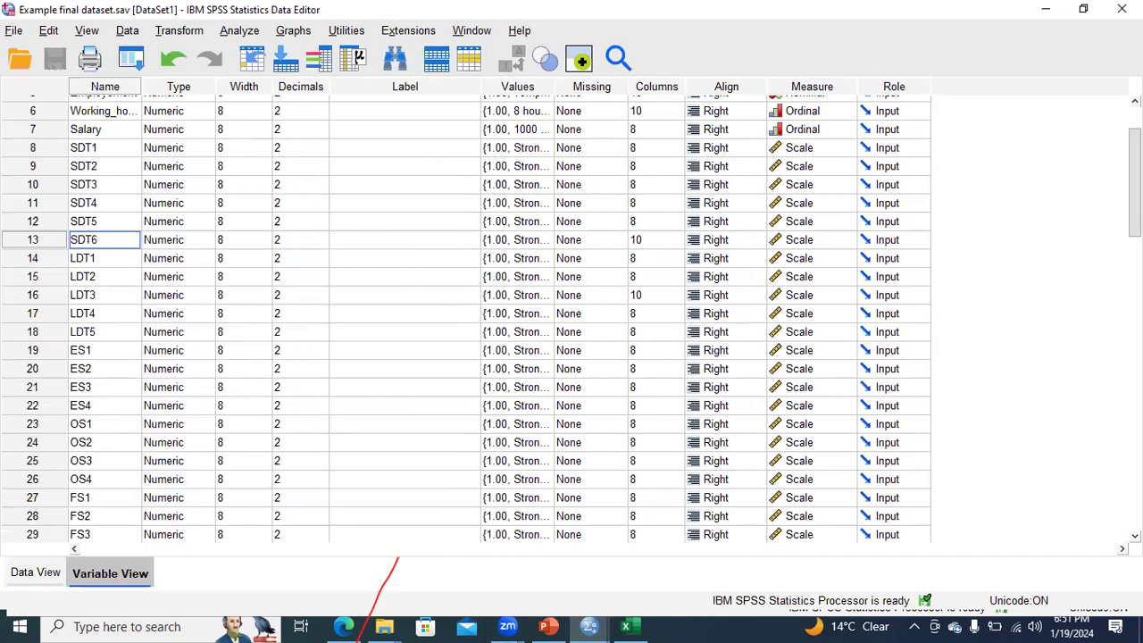
pyautogui.scroll(-5, 416, 306)
pyautogui.scroll(-5, 416, 307)
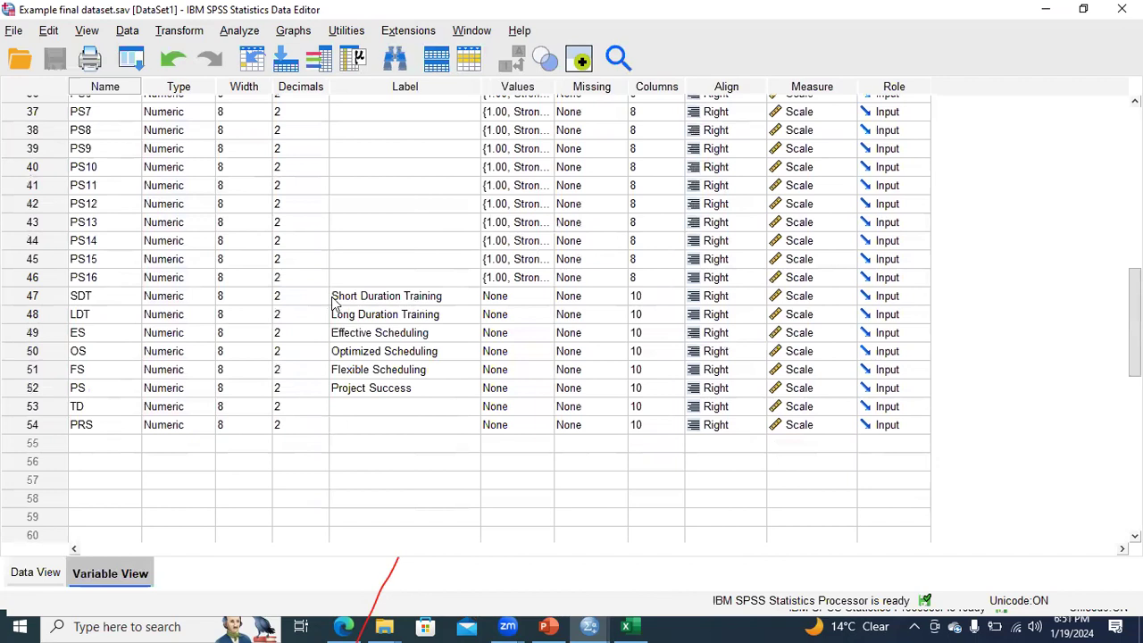
pyautogui.doubleClick(346, 300)
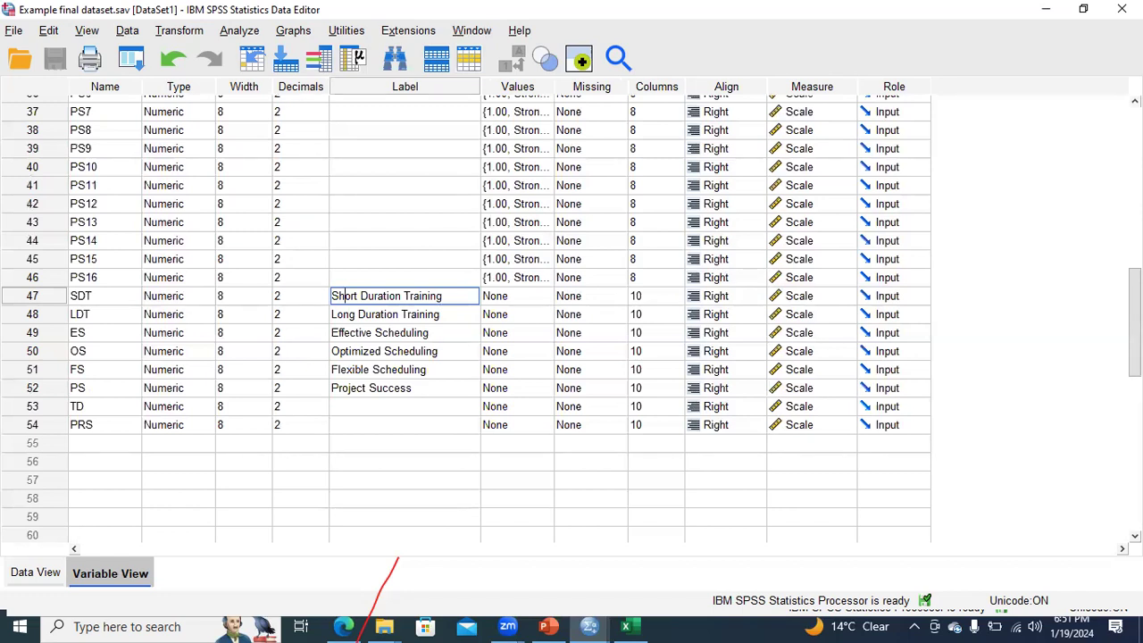
# - Go back through the names of the short duration training items, from SDT1 down to SDT6
pyautogui.scroll(10, 1134, 321)
pyautogui.scroll(2, 327, 184)
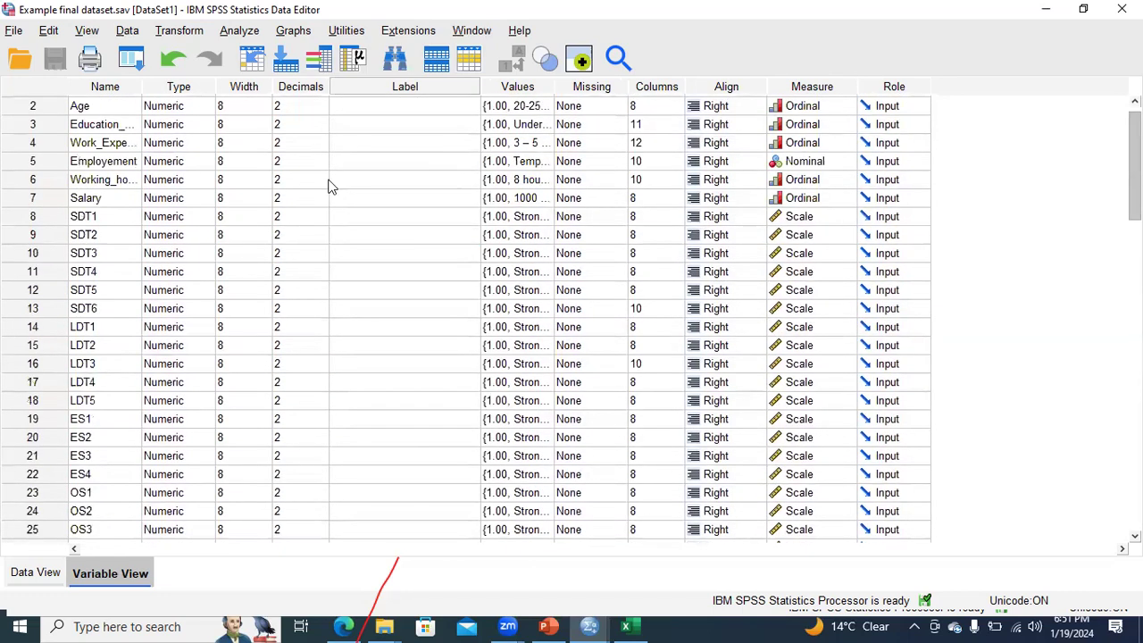
pyautogui.click(98, 216)
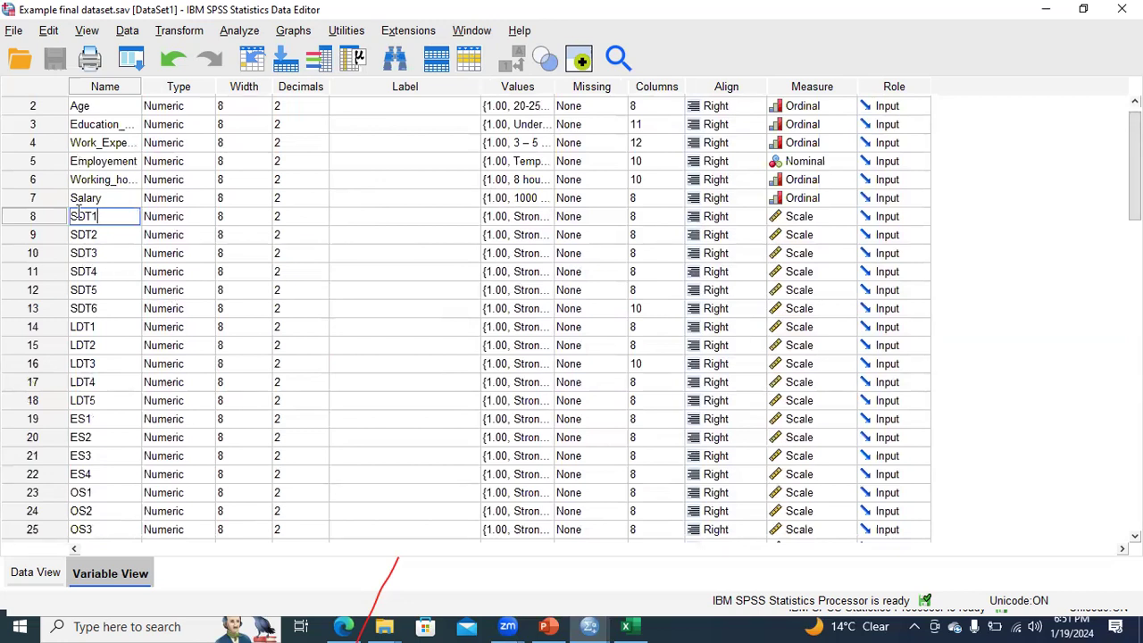
pyautogui.moveTo(96, 216); pyautogui.dragTo(83, 216)
pyautogui.click(95, 291)
pyautogui.doubleClick(105, 308)
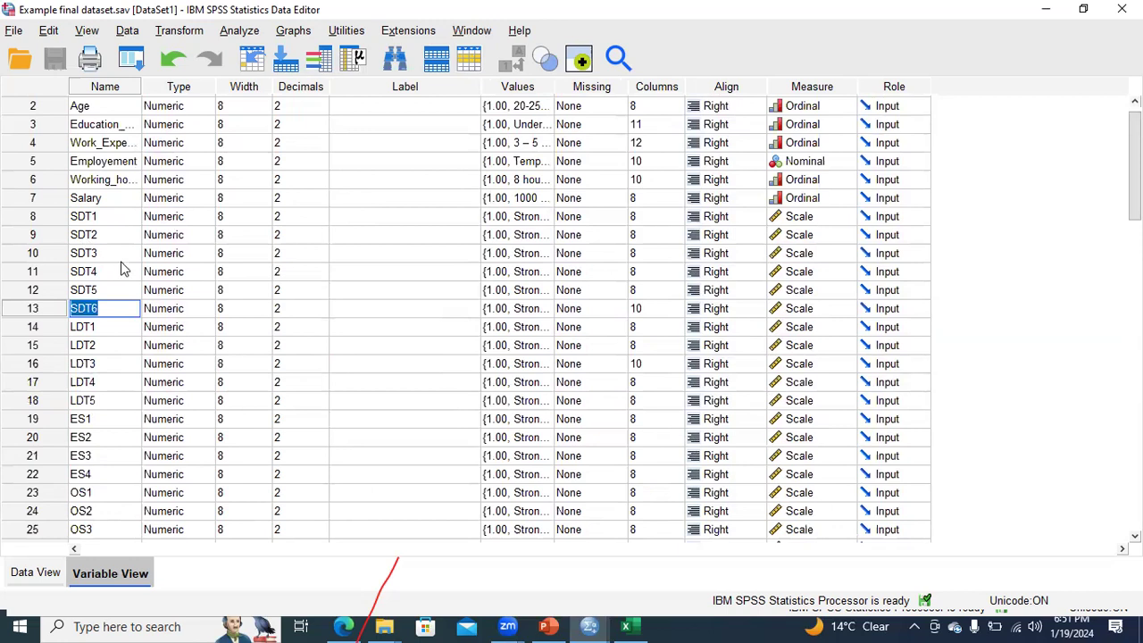
pyautogui.click(93, 219)
pyautogui.click(93, 236)
pyautogui.press('Down')
pyautogui.press('Down')
pyautogui.press('Down')
pyautogui.press('Down')
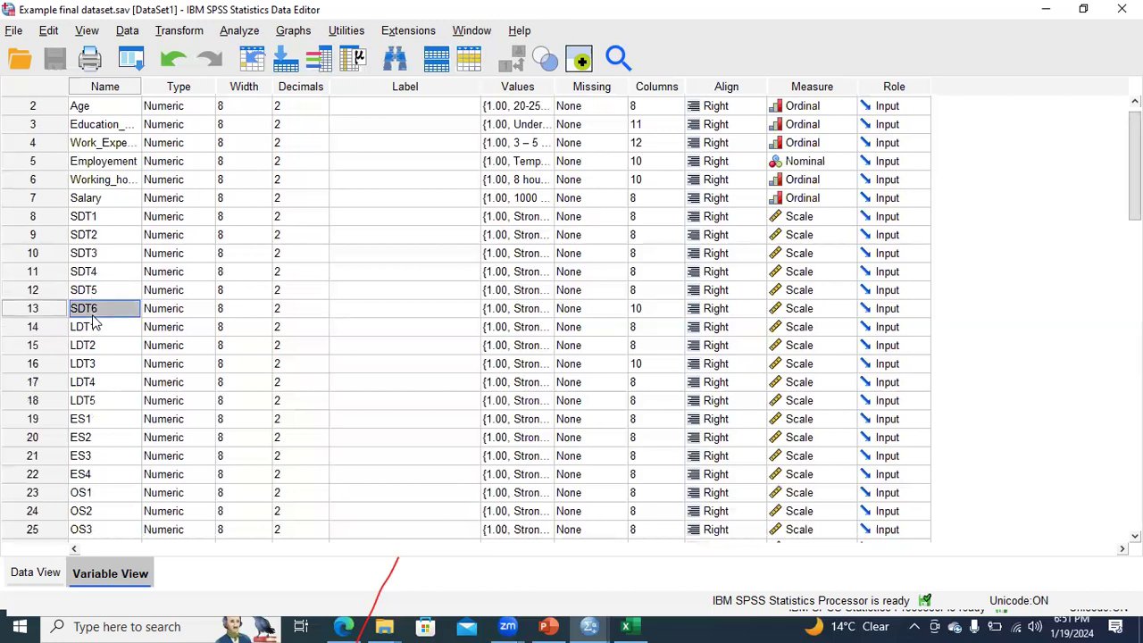
# - Examine the long duration training items LDT1 to LDT5 and the effective scheduling items ES1 to ES4
pyautogui.click(95, 327)
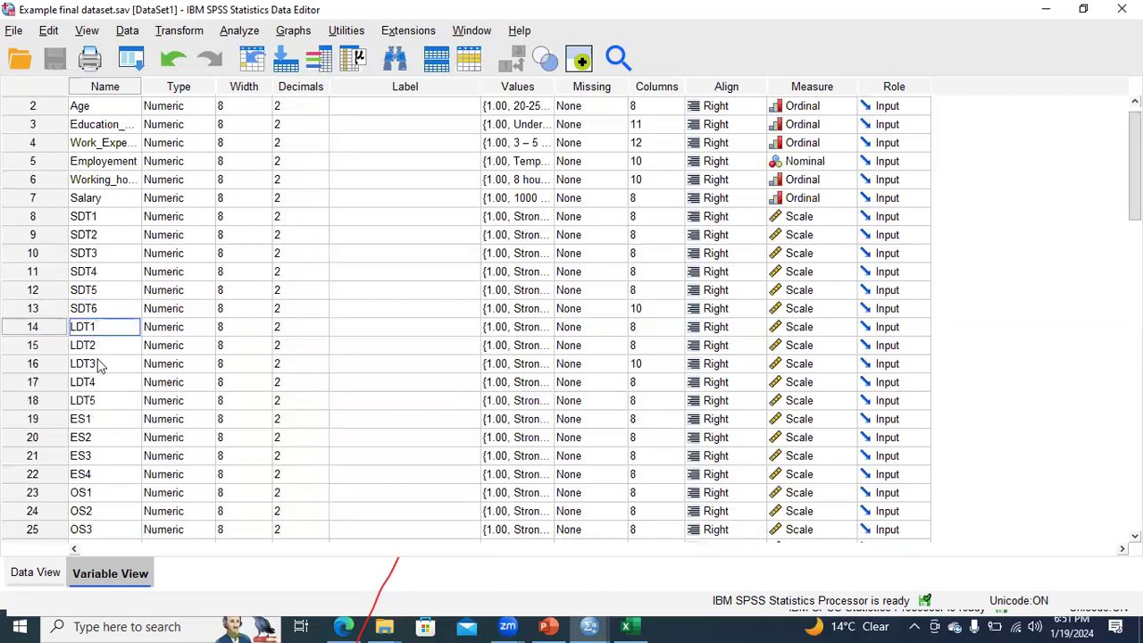
pyautogui.press('Down')
pyautogui.press('Down')
pyautogui.press('Down')
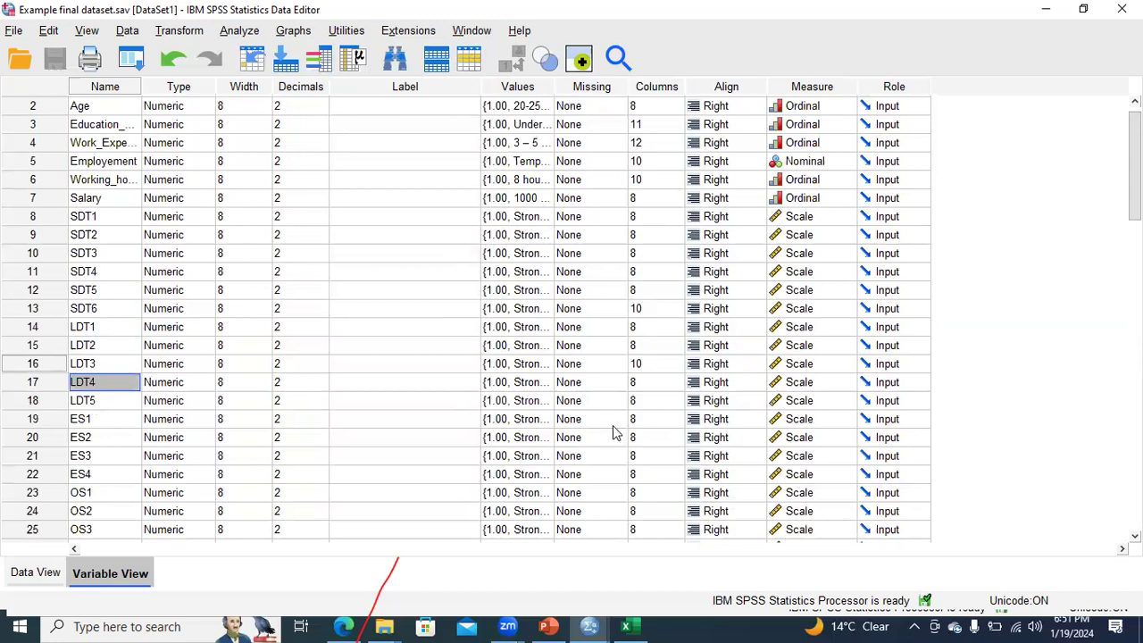
pyautogui.press('Down')
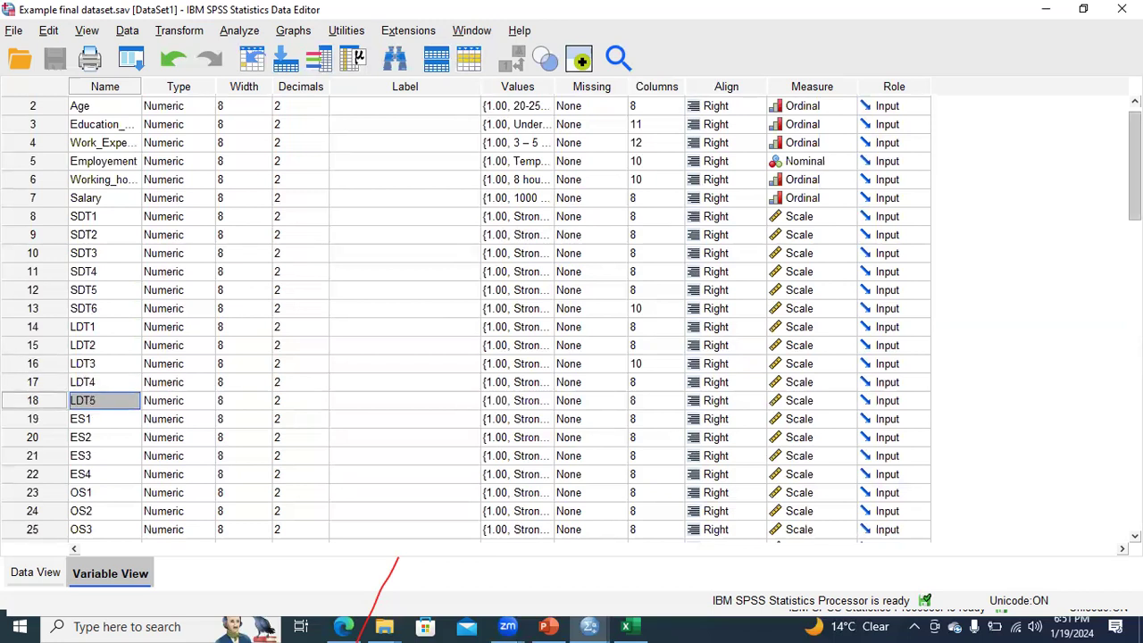
pyautogui.scroll(-3, 462, 312)
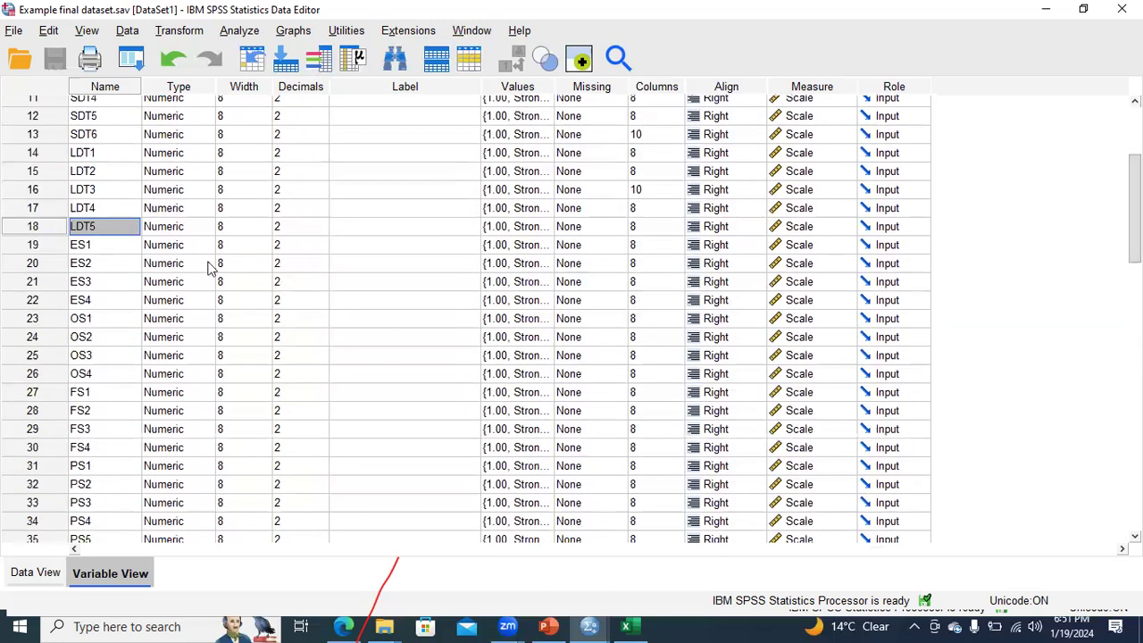
pyautogui.click(101, 244)
pyautogui.press('Down')
pyautogui.click(93, 300)
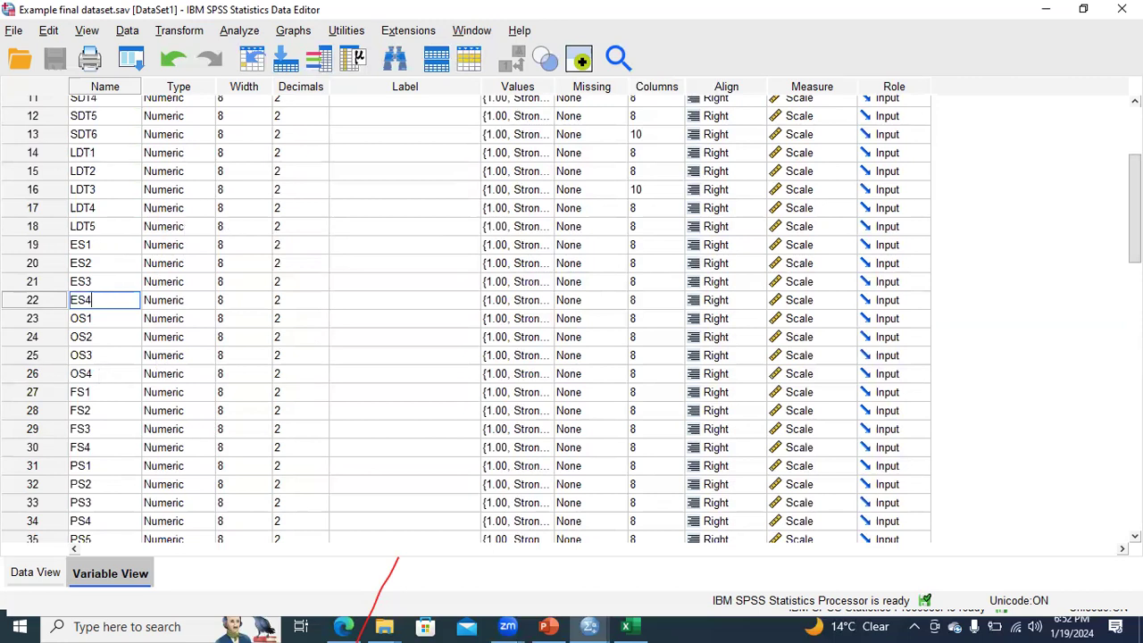
# - Review the whole range of scale item rows from SDT1 to PS16 and return to SDT1
pyautogui.scroll(4, 741, 218)
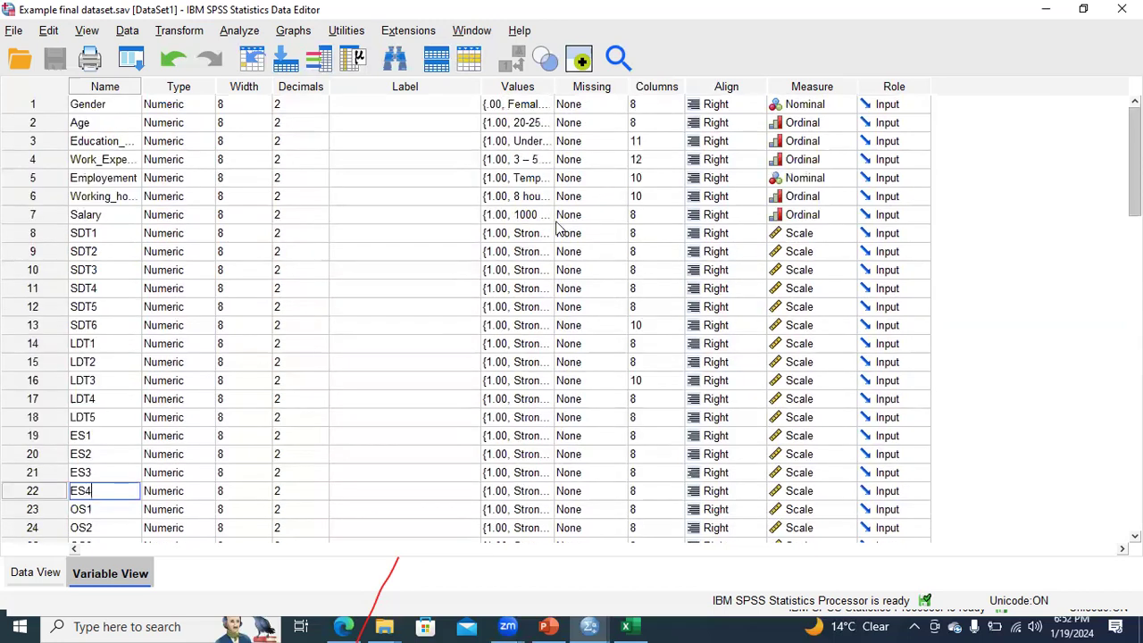
pyautogui.click(36, 234)
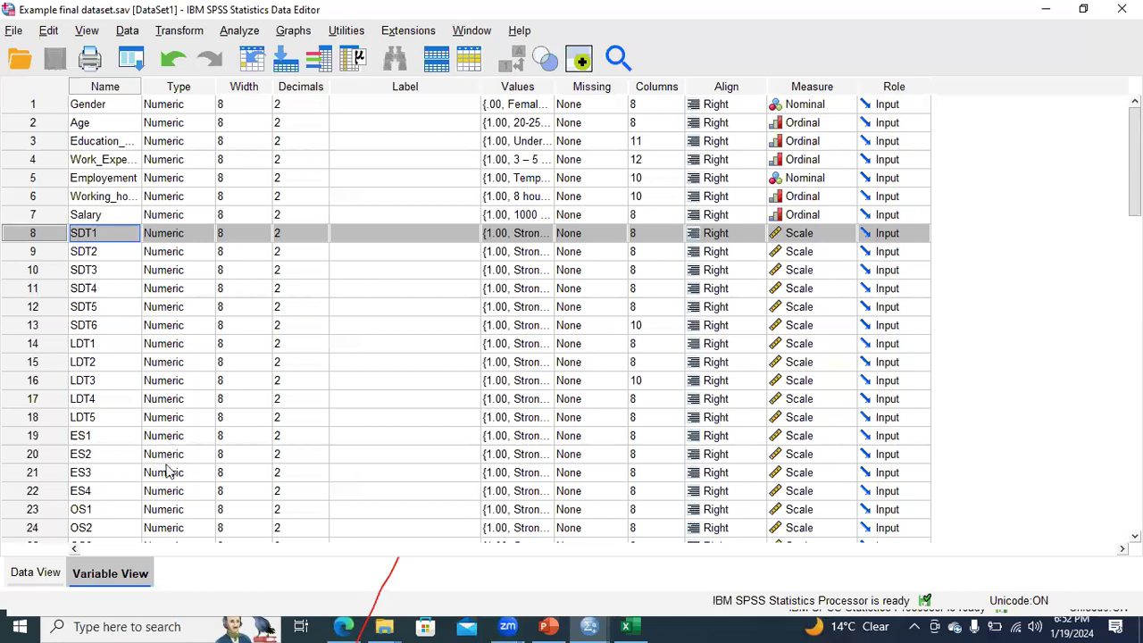
pyautogui.scroll(-9, 54, 425)
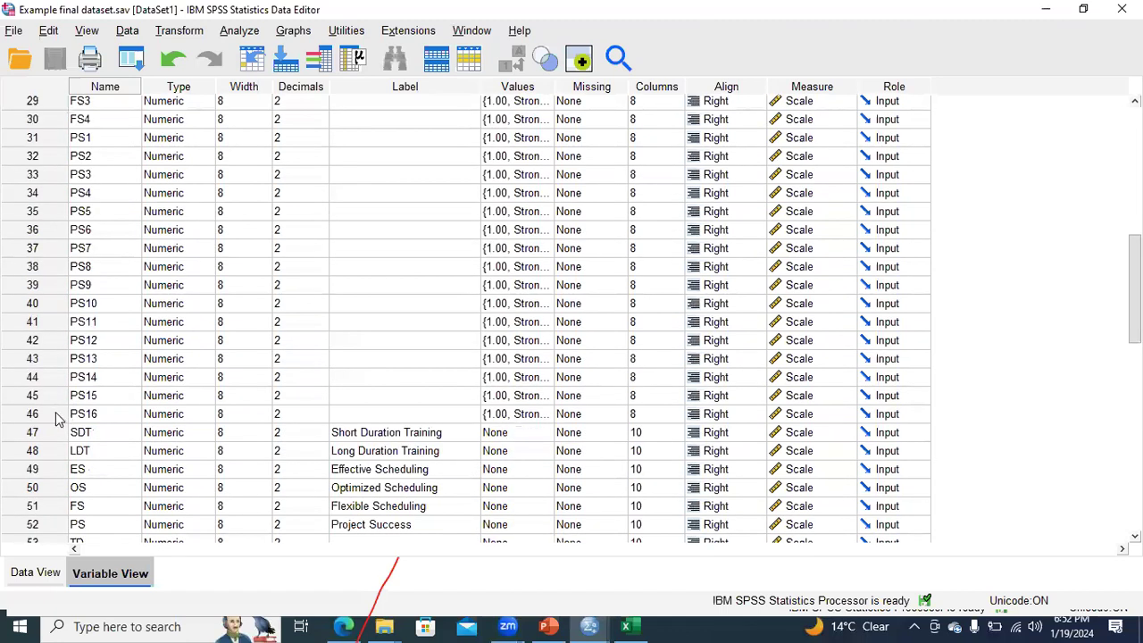
pyautogui.click(62, 416)
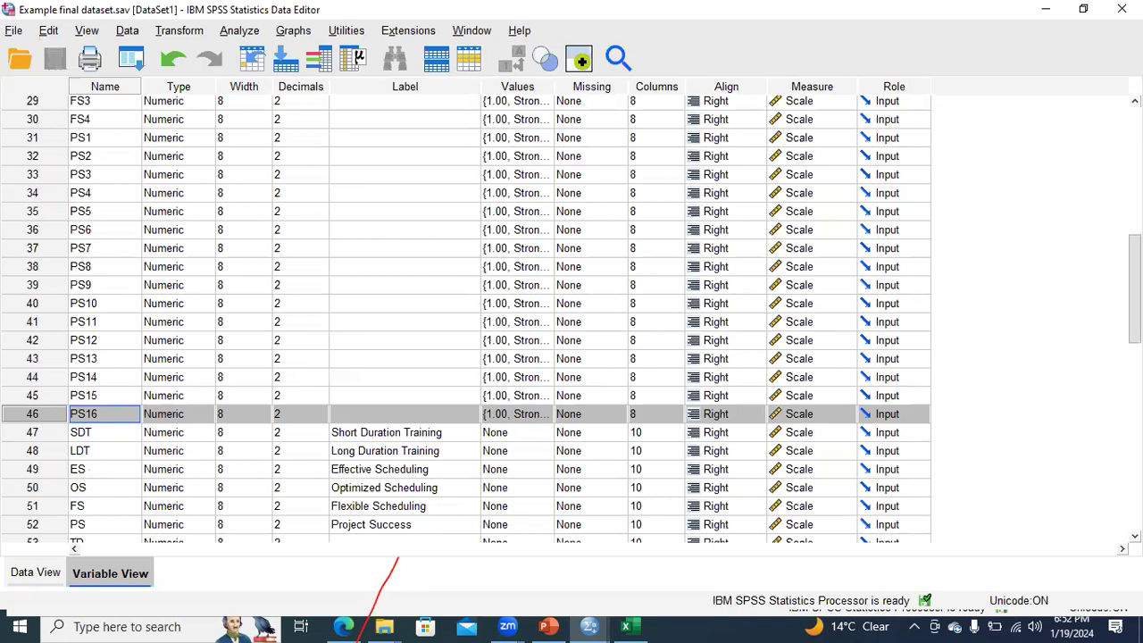
pyautogui.scroll(4, 465, 318)
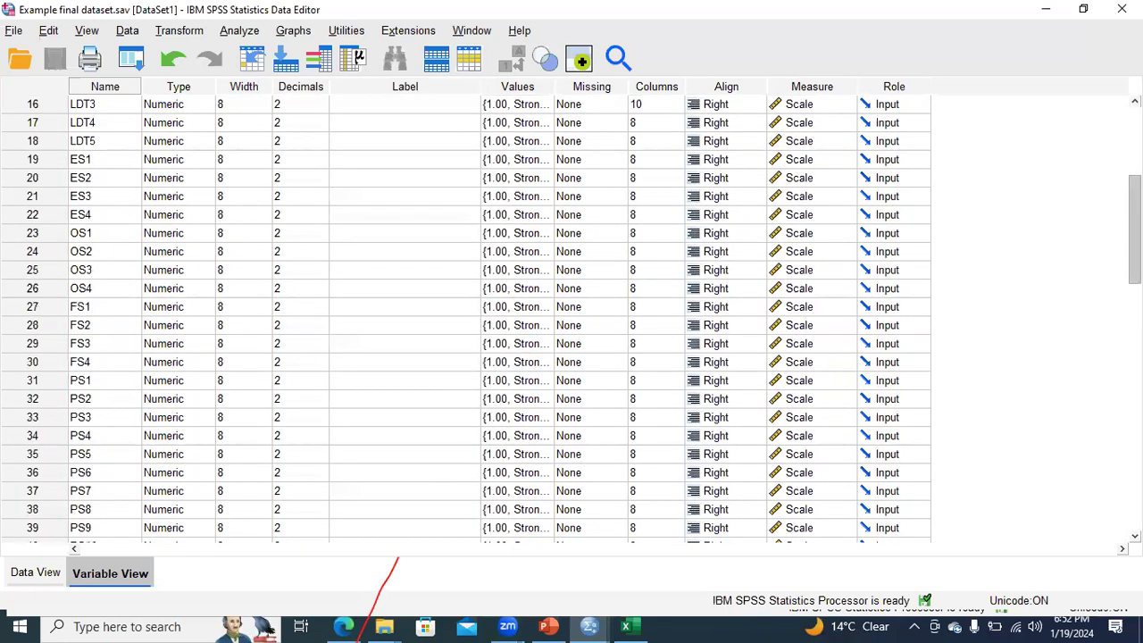
pyautogui.scroll(4, 464, 318)
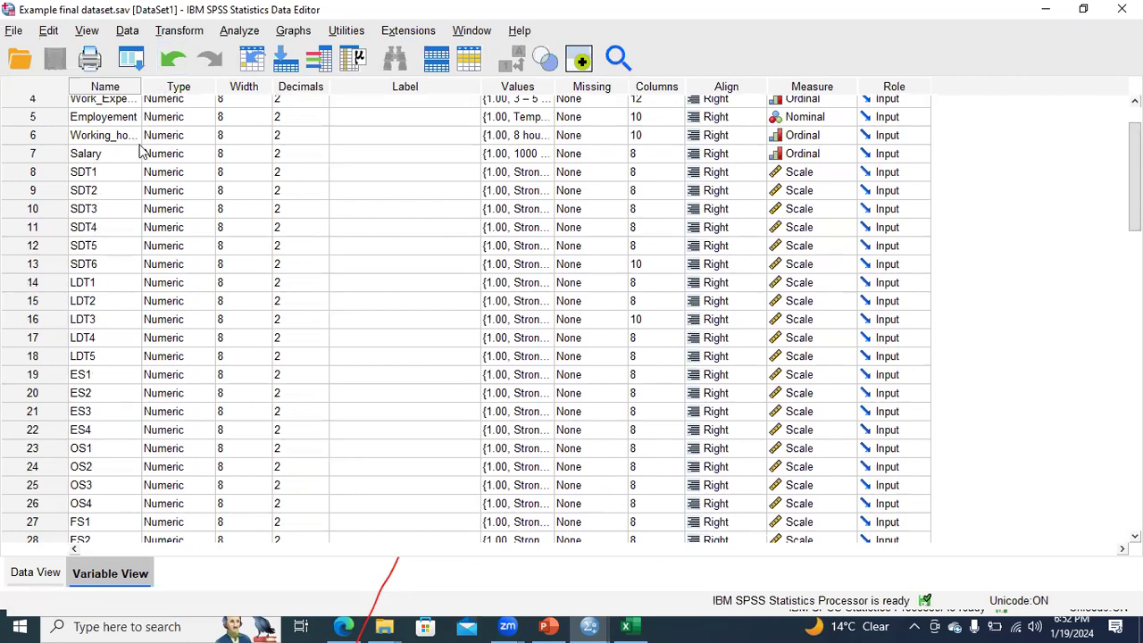
pyautogui.click(104, 179)
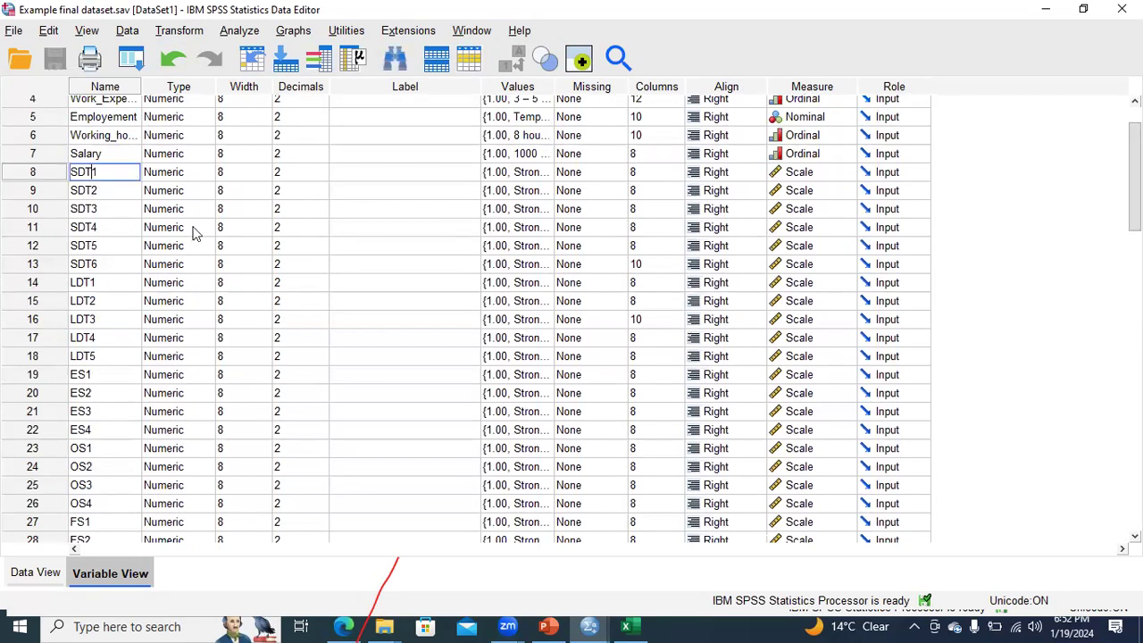
# - Rename the variables SDT1, SDT2 and SDT3 as Q1, Q2 and Q3
pyautogui.write('S')
pyautogui.click(107, 191)
pyautogui.press('BackSpace')
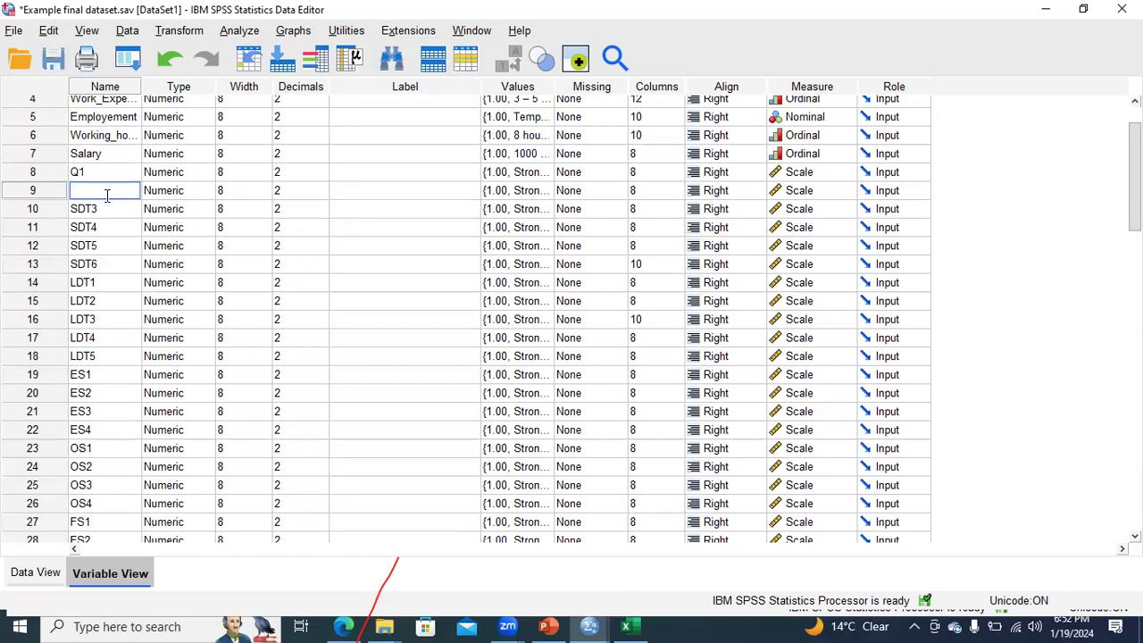
pyautogui.write('Q2')
pyautogui.click(98, 208)
pyautogui.press('BackSpace')
pyautogui.press('BackSpace')
pyautogui.press('BackSpace')
pyautogui.press('BackSpace')
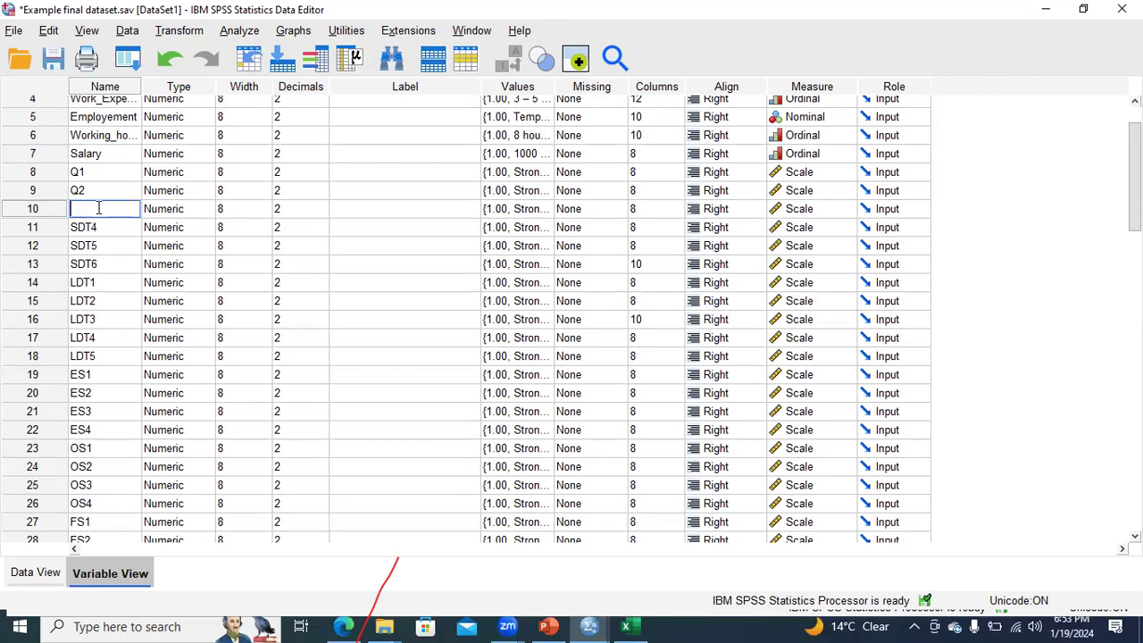
pyautogui.write('Q3')
# - Rename the variables SDT4 and SDT5 as Q4 and Q5
pyautogui.click(100, 226)
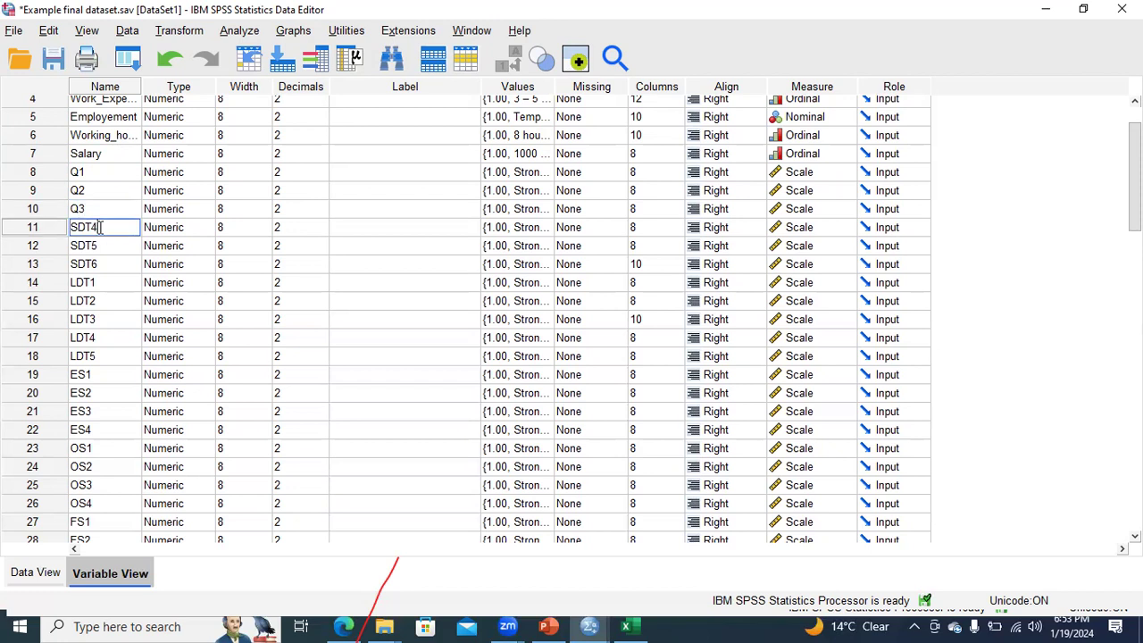
pyautogui.press('BackSpace')
pyautogui.press('BackSpace')
pyautogui.press('BackSpace')
pyautogui.write('Q4')
pyautogui.click(105, 245)
pyautogui.press('BackSpace')
pyautogui.press('BackSpace')
pyautogui.press('BackSpace')
pyautogui.press('BackSpace')
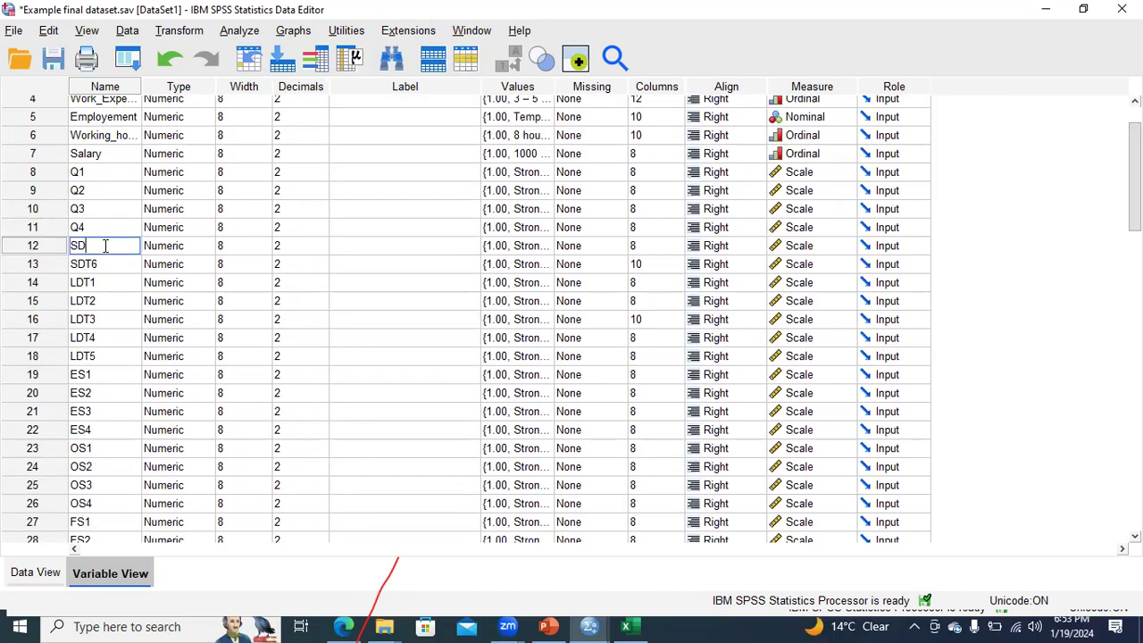
pyautogui.write('Q')
# - Rename the last short duration training item, SDT6, as Q6
pyautogui.click(105, 266)
pyautogui.press('BackSpace')
pyautogui.press('BackSpace')
pyautogui.press('BackSpace')
pyautogui.press('BackSpace')
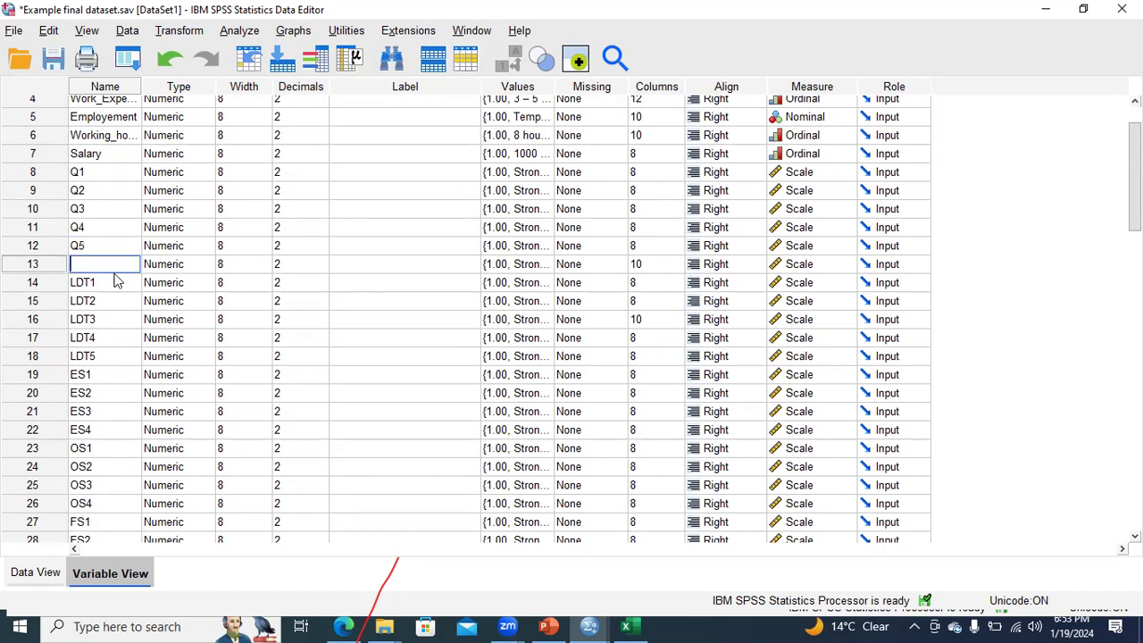
pyautogui.write('Q')
# - Rename the long duration training items LDT1 and LDT2 as Q7 and Q8
pyautogui.click(107, 282)
pyautogui.press('BackSpace')
pyautogui.press('BackSpace')
pyautogui.press('BackSpace')
pyautogui.press('BackSpace')
pyautogui.write('Q')
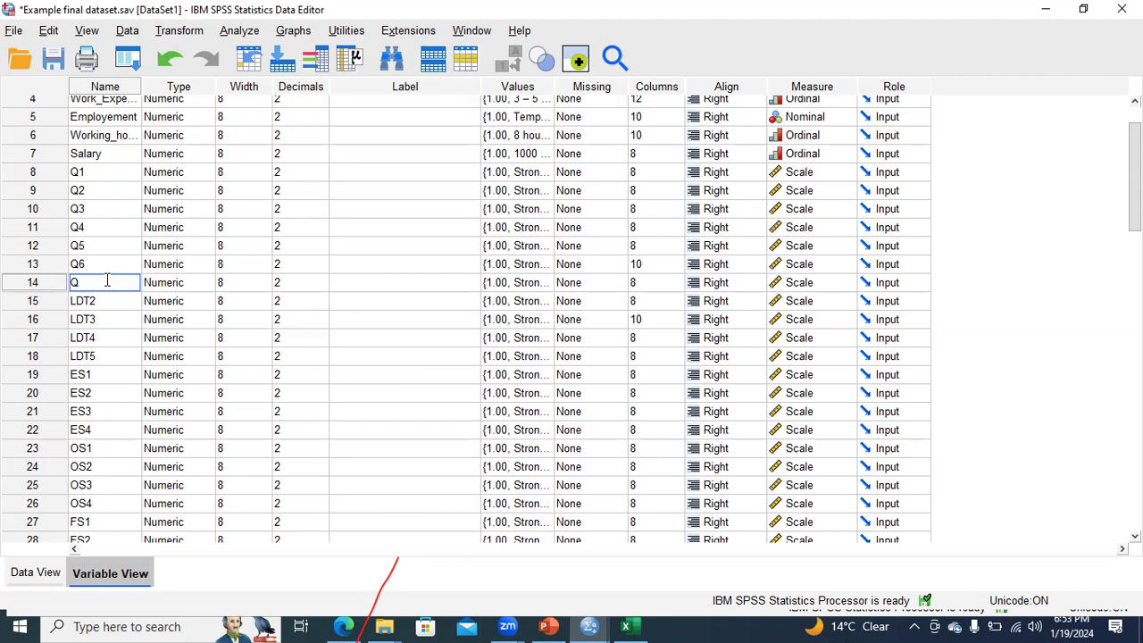
pyautogui.click(103, 301)
pyautogui.press('BackSpace')
pyautogui.press('BackSpace')
pyautogui.press('BackSpace')
pyautogui.press('BackSpace')
pyautogui.write('Q8')
# - Rename the variables LDT3 and LDT4 as Q9 and Q10
pyautogui.click(104, 323)
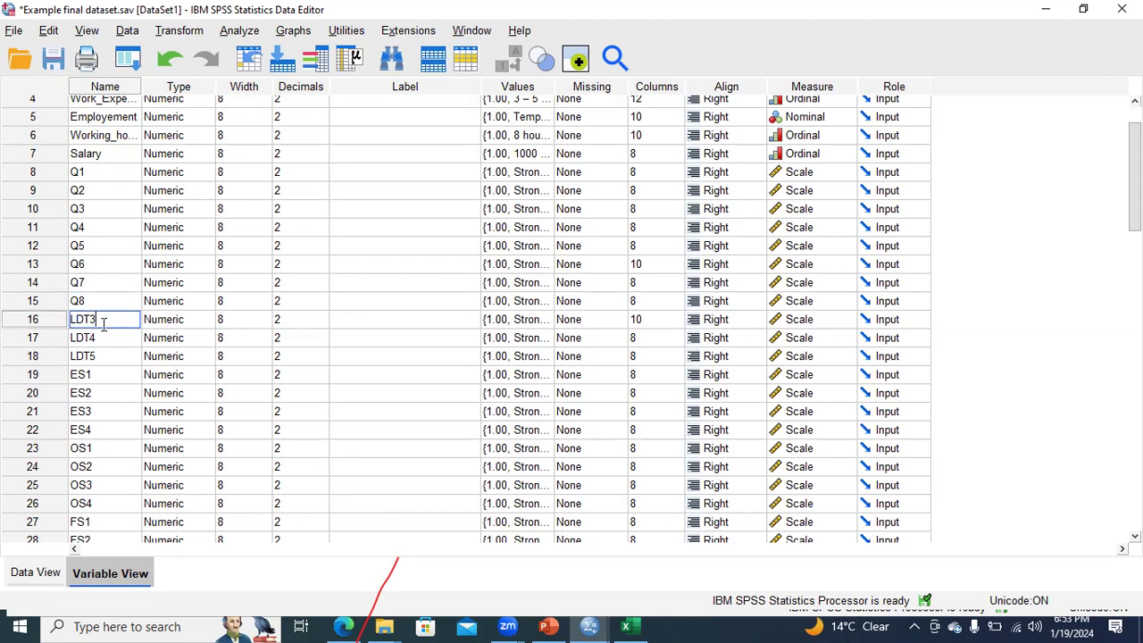
pyautogui.press('BackSpace')
pyautogui.press('BackSpace')
pyautogui.press('BackSpace')
pyautogui.press('BackSpace')
pyautogui.write('Q')
pyautogui.click(103, 337)
pyautogui.press('BackSpace')
pyautogui.press('BackSpace')
pyautogui.press('BackSpace')
pyautogui.press('BackSpace')
pyautogui.write('Q10')
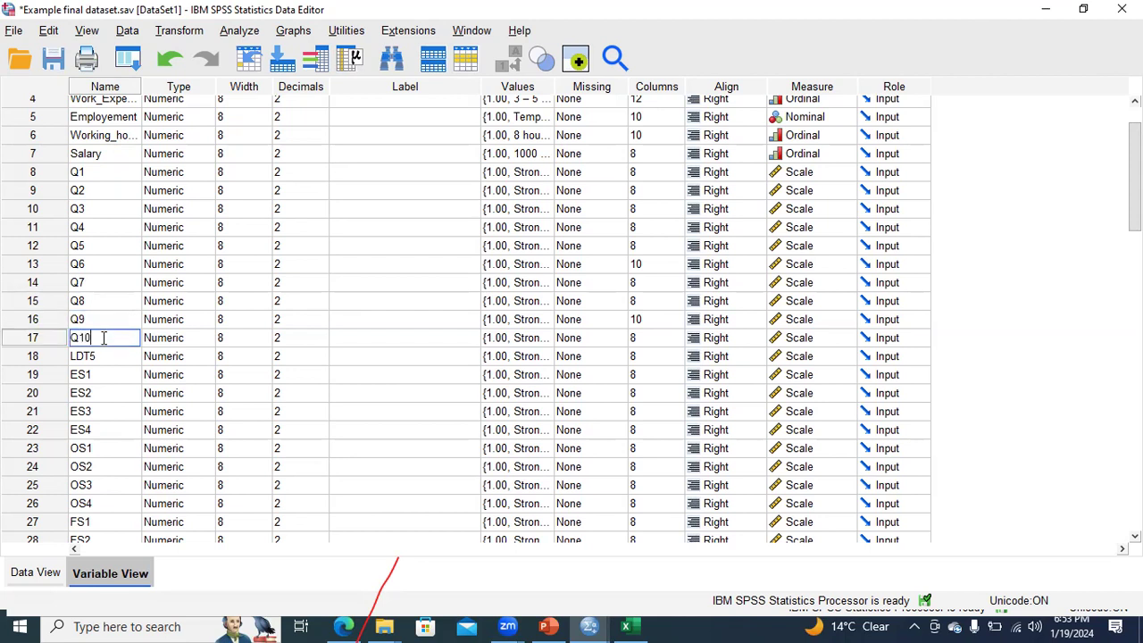
# - Rename the last long duration training item, LDT5, as Q11
pyautogui.click(104, 355)
pyautogui.press('BackSpace')
pyautogui.press('BackSpace')
pyautogui.press('BackSpace')
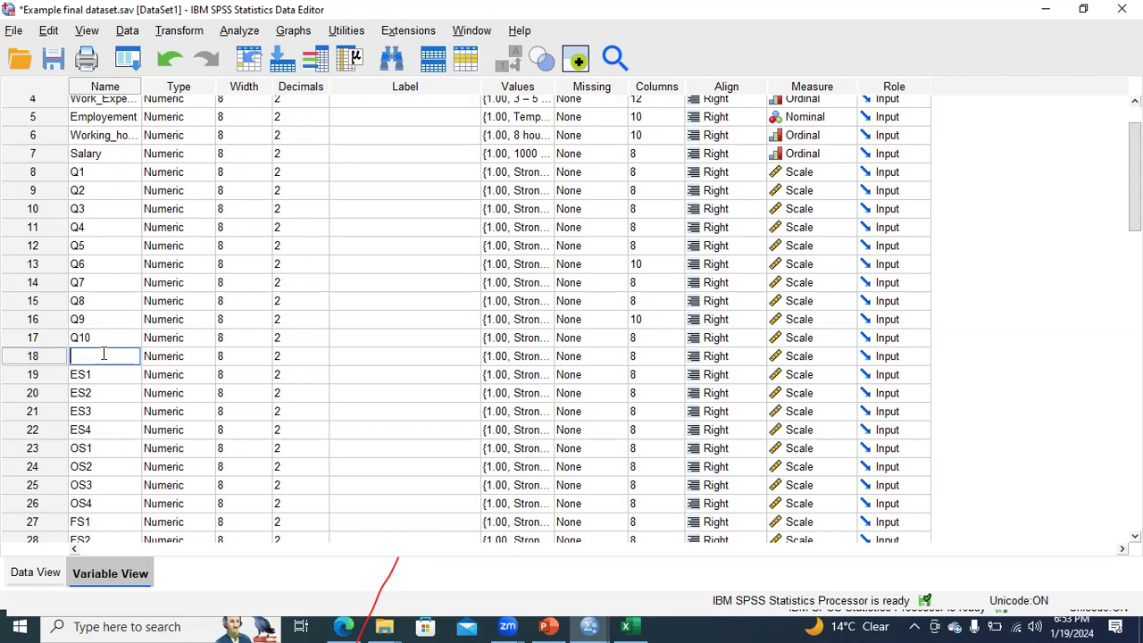
pyautogui.write('Q11')
# - Rename the effective scheduling items ES1 and ES2 as Q12 and Q13
pyautogui.click(101, 380)
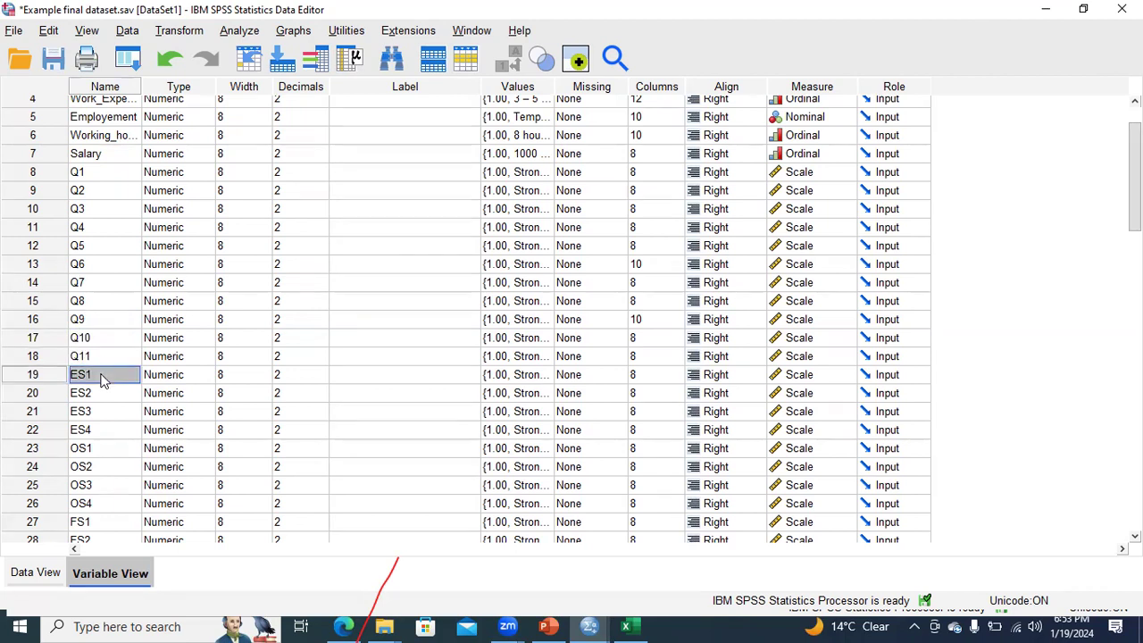
pyautogui.doubleClick(101, 376)
pyautogui.write('Q12')
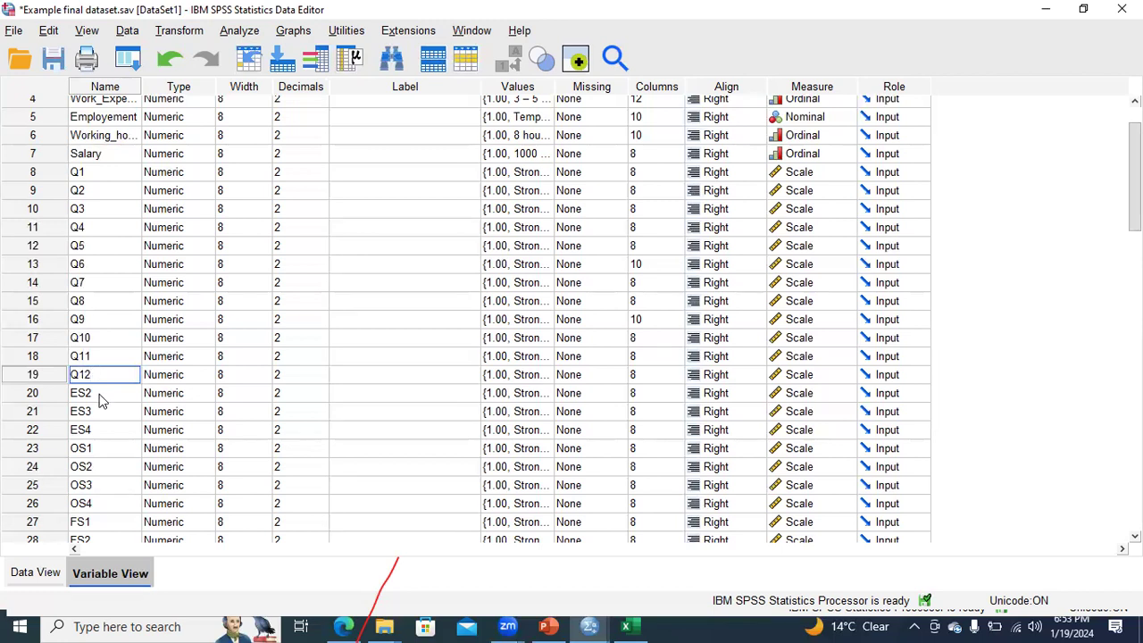
pyautogui.click(101, 399)
pyautogui.doubleClick(101, 396)
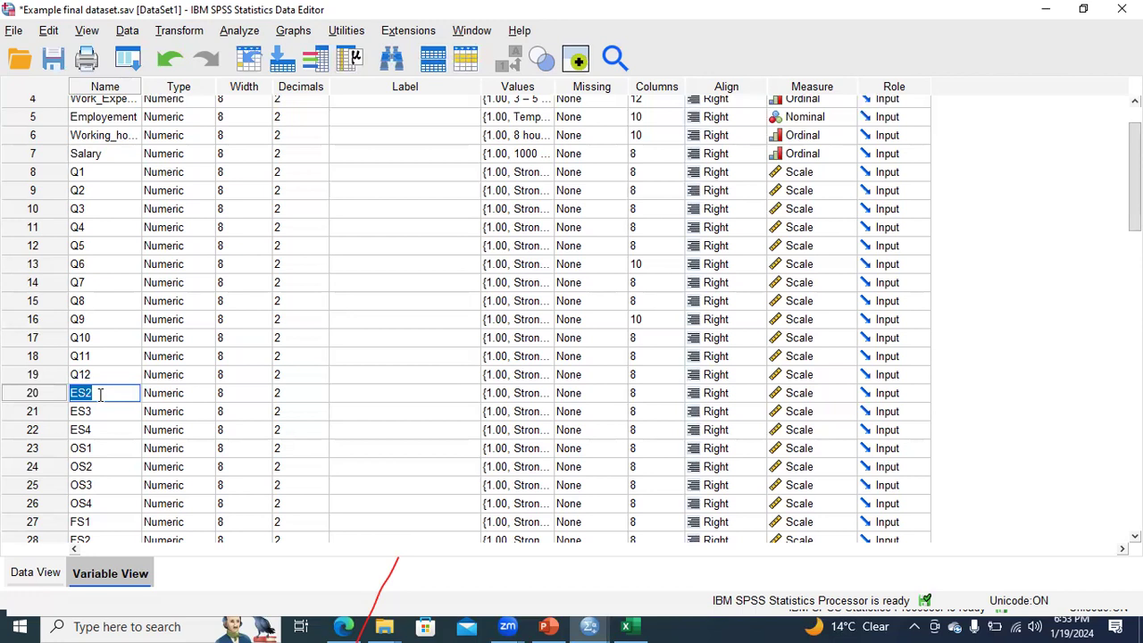
pyautogui.write('Q13')
# - Rename the variables ES3 and ES4 as Q14 and Q15
pyautogui.doubleClick(95, 414)
pyautogui.press('BackSpace')
pyautogui.press('BackSpace')
pyautogui.press('BackSpace')
pyautogui.write('Q14')
pyautogui.doubleClick(93, 430)
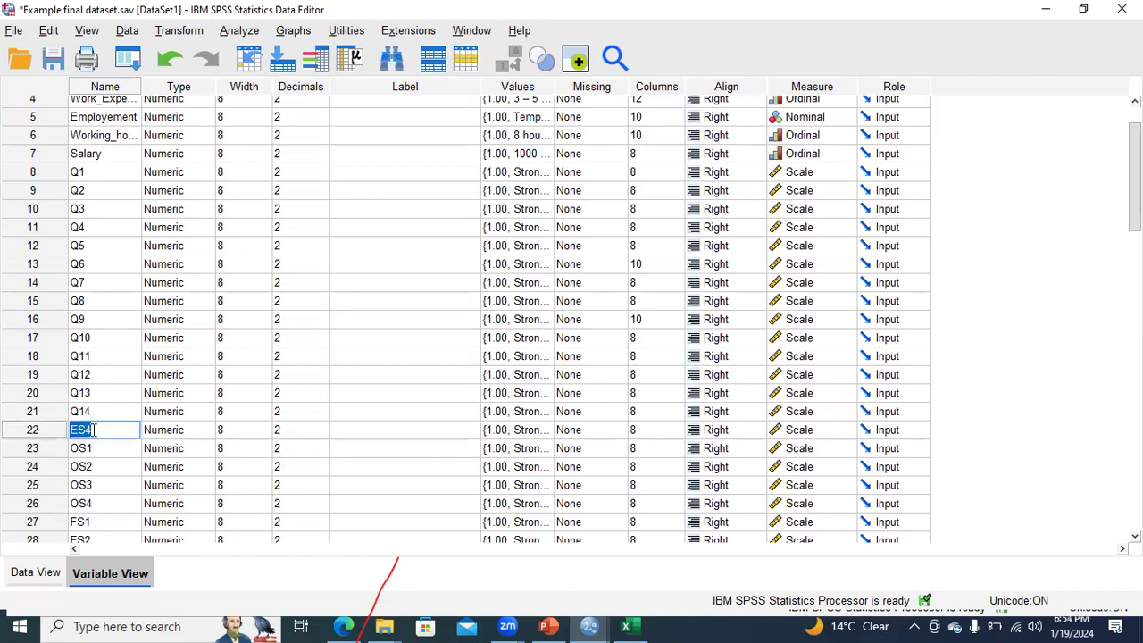
pyautogui.write('Q15')
# - Review the renamed items in the variable list from Q11 back up to Q1
pyautogui.click(101, 357)
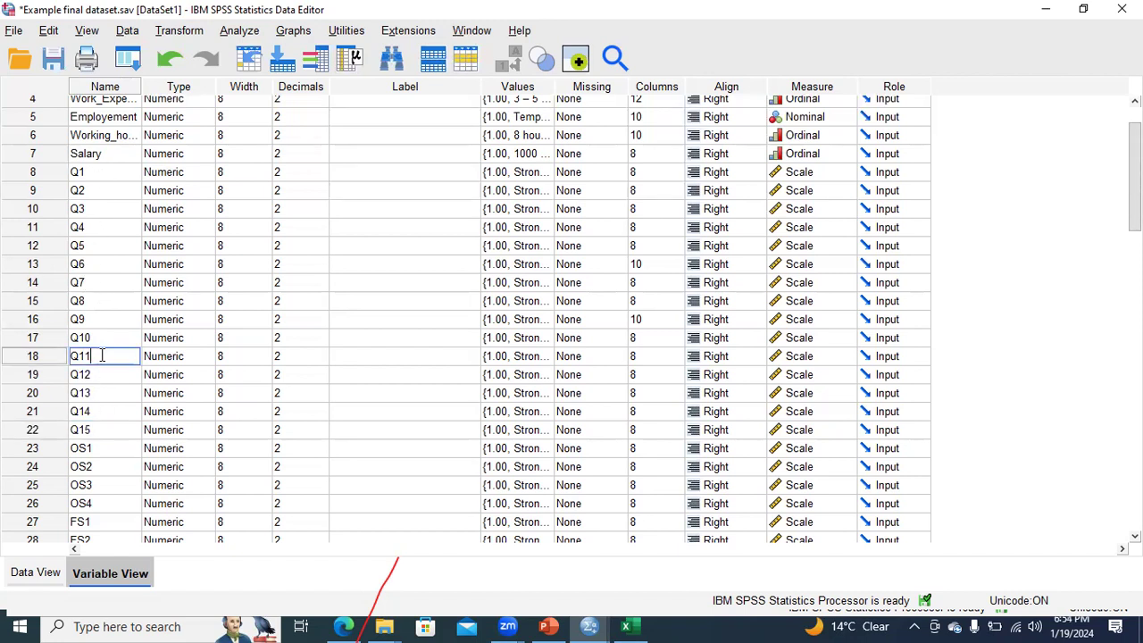
pyautogui.click(102, 319)
pyautogui.click(98, 283)
pyautogui.click(98, 264)
pyautogui.click(98, 245)
pyautogui.click(98, 208)
pyautogui.click(98, 190)
pyautogui.click(98, 172)
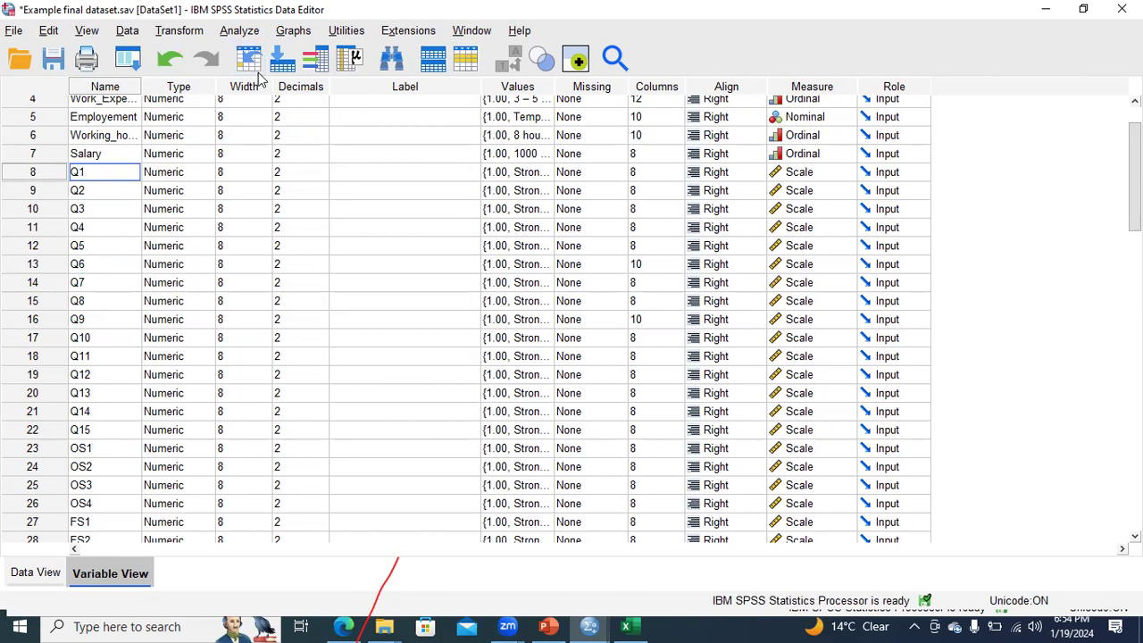
# - Start a dimension reduction Factor Analysis and add the items Q1 to Q15 as its variables
pyautogui.hotkey('alt', 'a')
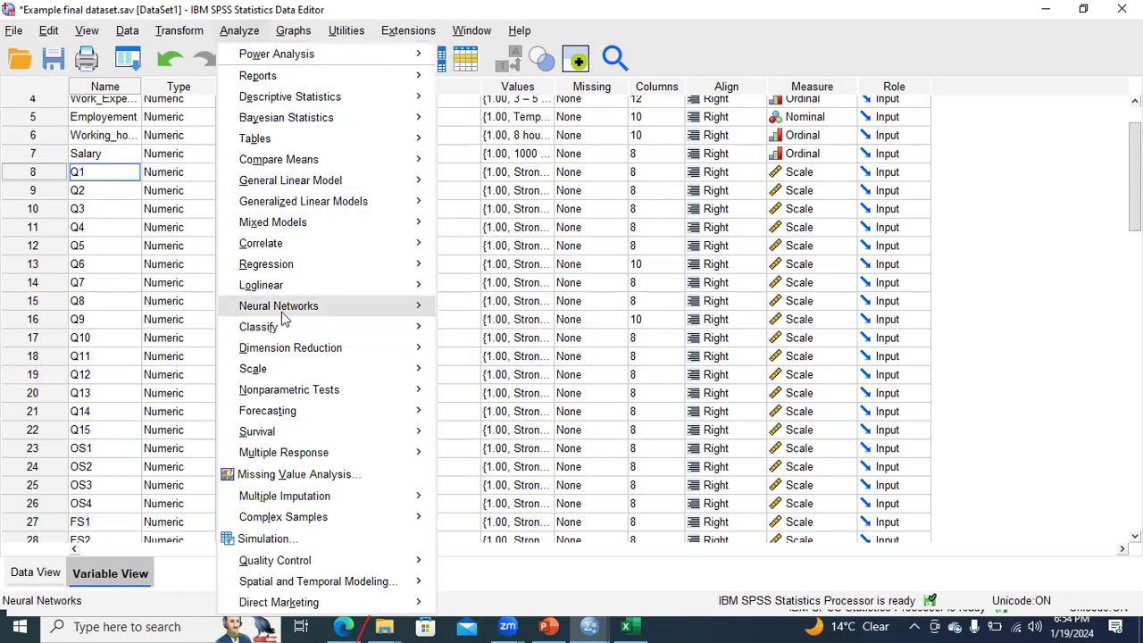
pyautogui.moveTo(279, 350)
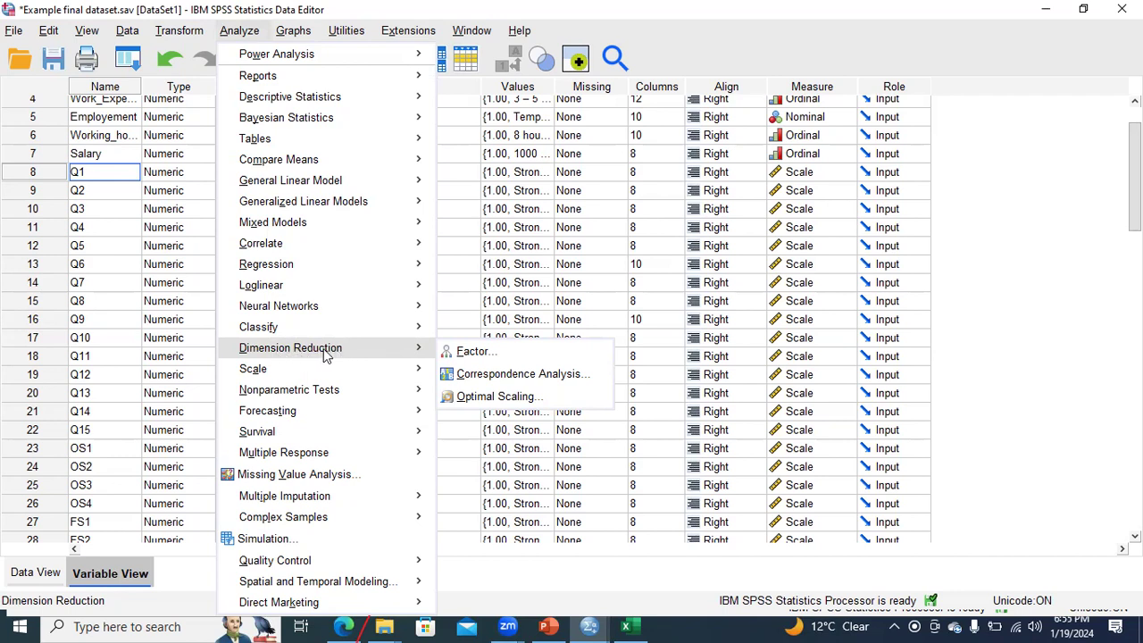
pyautogui.click(494, 352)
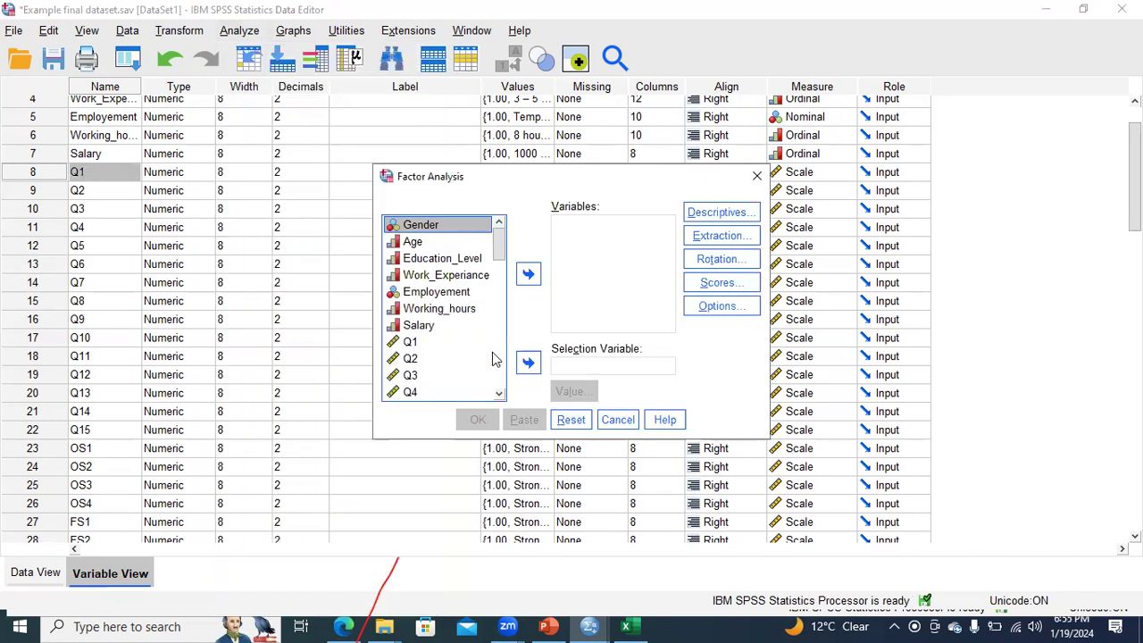
pyautogui.click(489, 258)
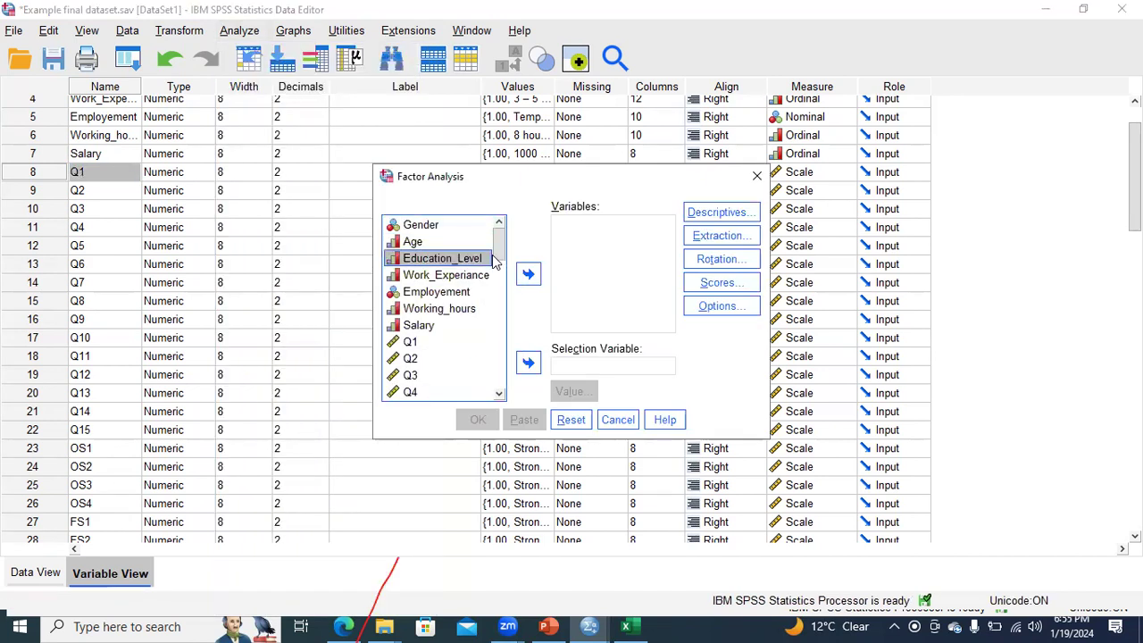
pyautogui.moveTo(500, 257); pyautogui.dragTo(500, 267)
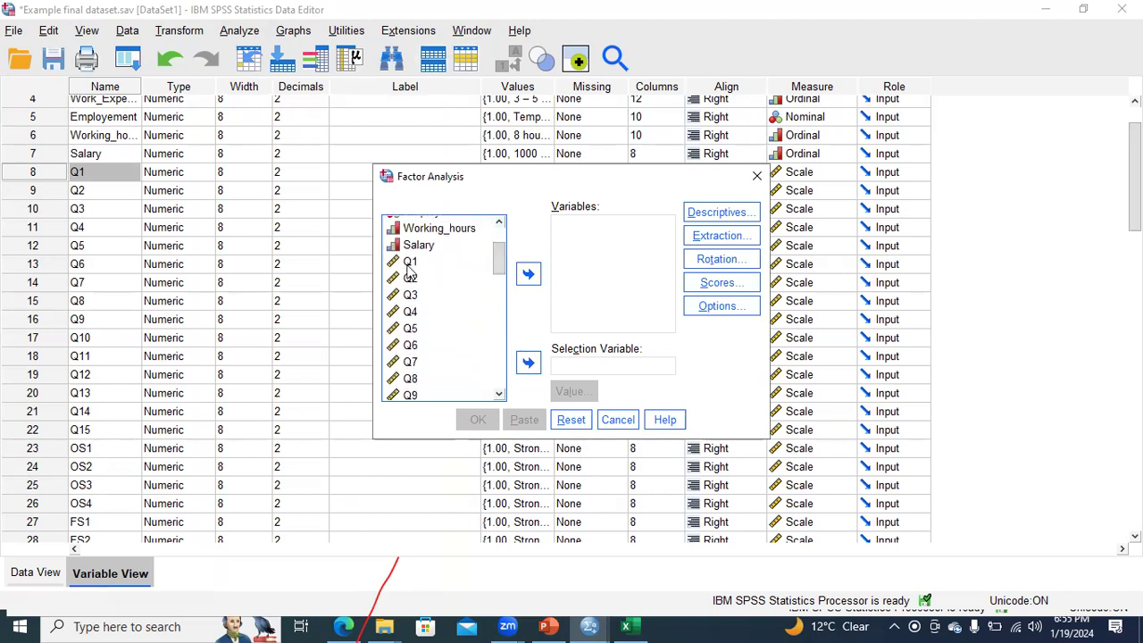
pyautogui.click(409, 264)
pyautogui.hotkey('shift', 'Down')
pyautogui.hotkey('shift', 'Down')
pyautogui.hotkey('shift', 'Down')
pyautogui.hotkey('shift', 'Down')
pyautogui.hotkey('shift', 'Down')
pyautogui.hotkey('shift', 'Down')
pyautogui.hotkey('shift', 'Down')
pyautogui.hotkey('shift', 'Down')
pyautogui.hotkey('shift', 'Down')
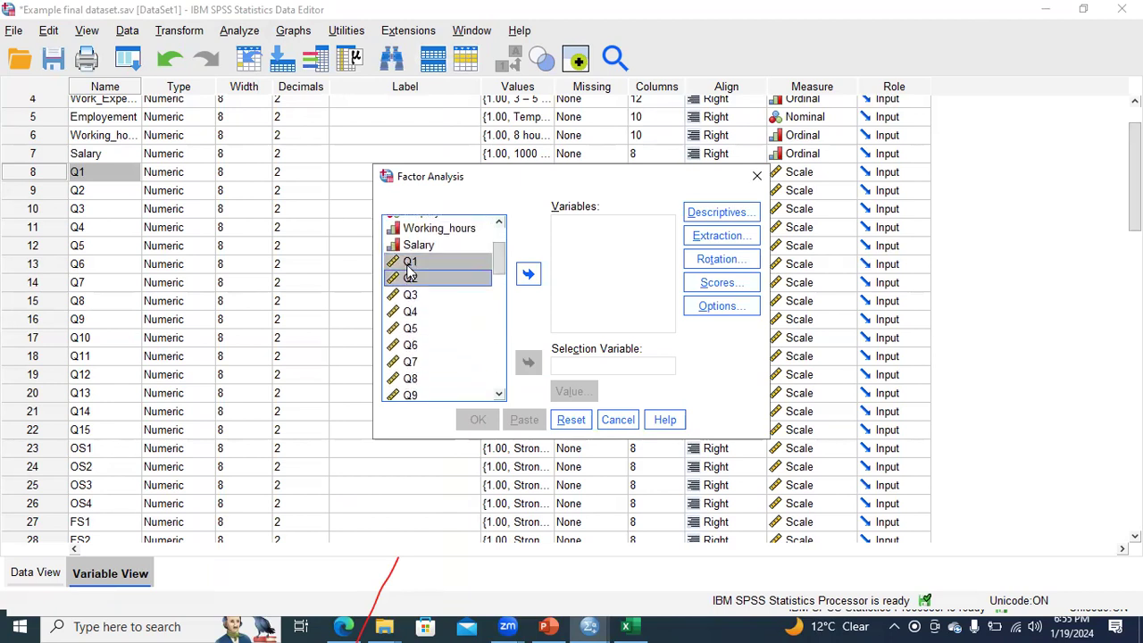
pyautogui.hotkey('shift', 'Down')
pyautogui.hotkey('shift', 'Down')
pyautogui.hotkey('shift', 'Down')
pyautogui.hotkey('shift', 'Down')
pyautogui.hotkey('shift', 'Down')
pyautogui.hotkey('shift', 'Down')
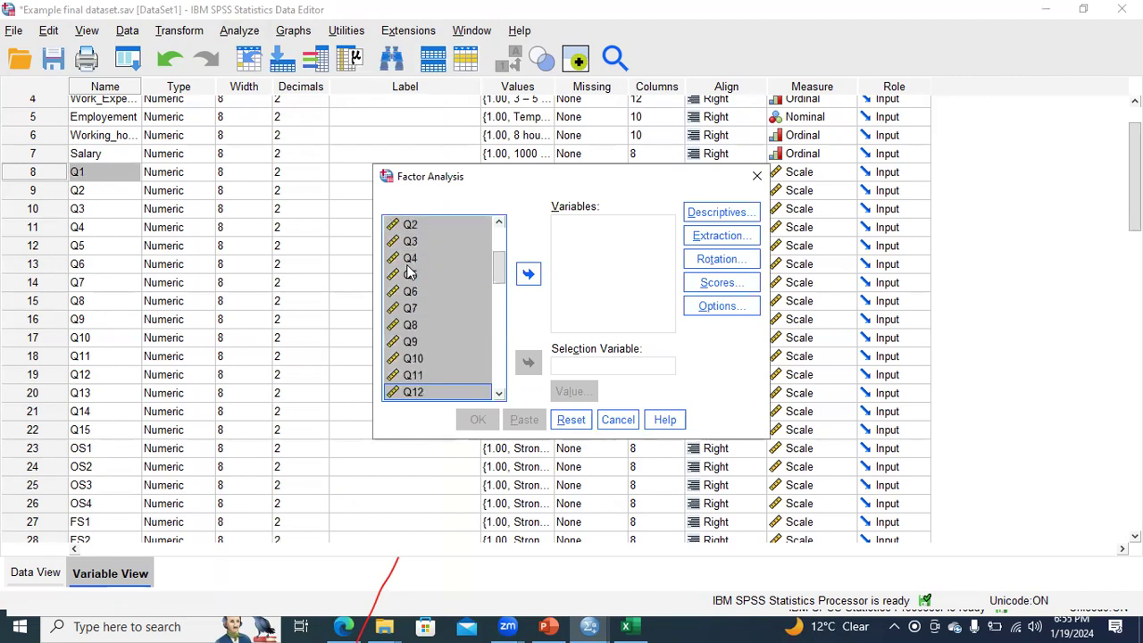
pyautogui.hotkey('shift', 'Up')
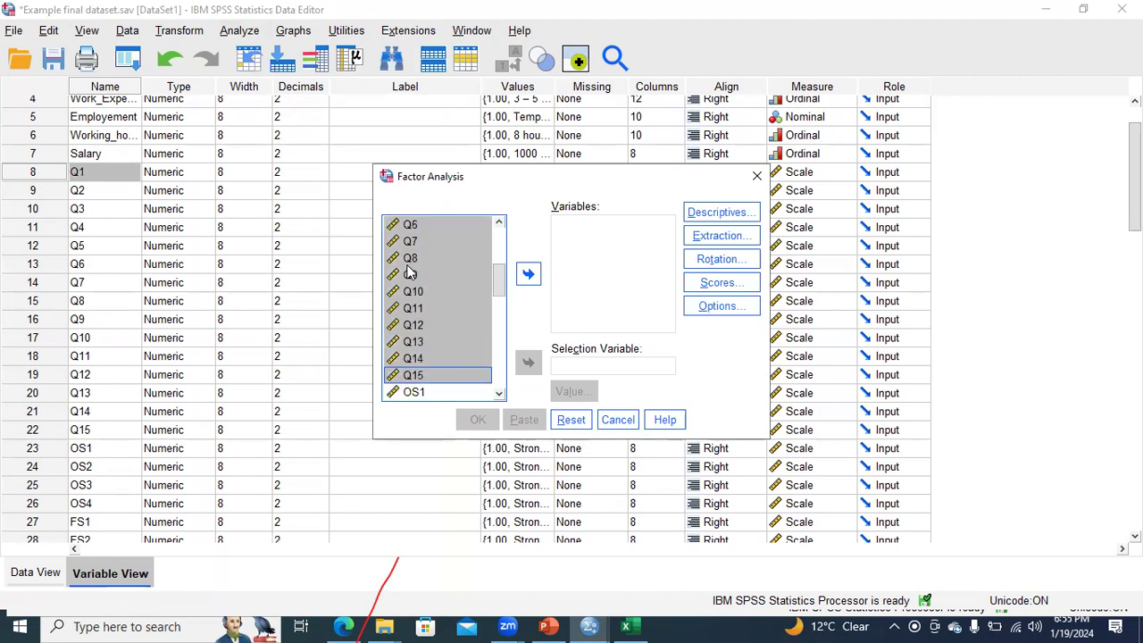
pyautogui.click(528, 276)
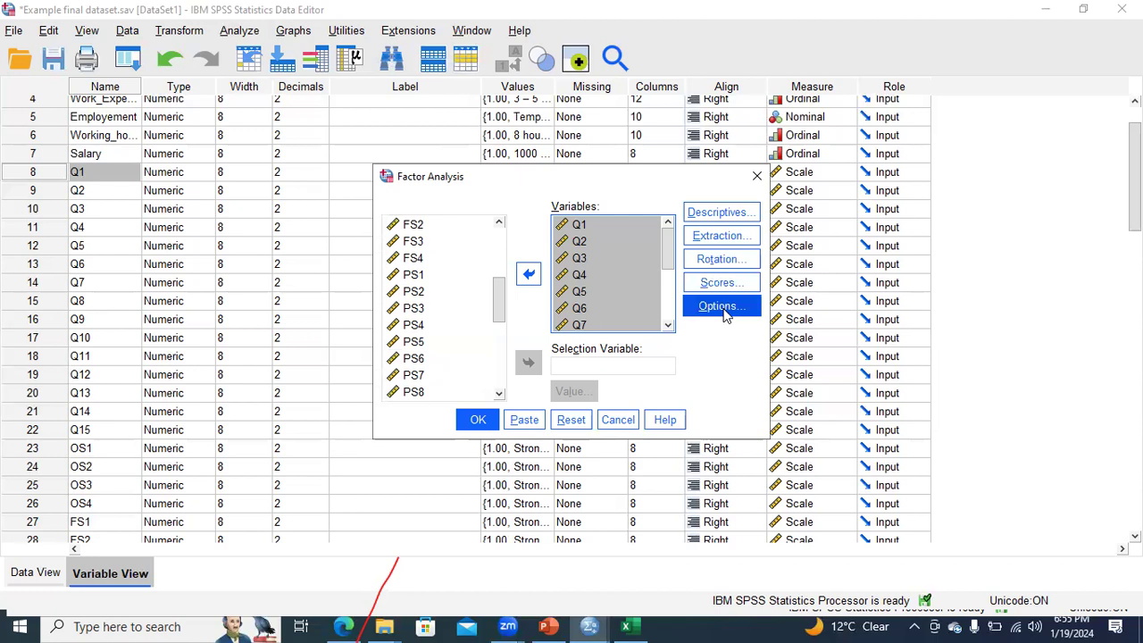
# - Include coefficients, significance levels, determinant, and KMO and Bartlett's test of sphericity in the factor analysis descriptives
pyautogui.click(720, 220)
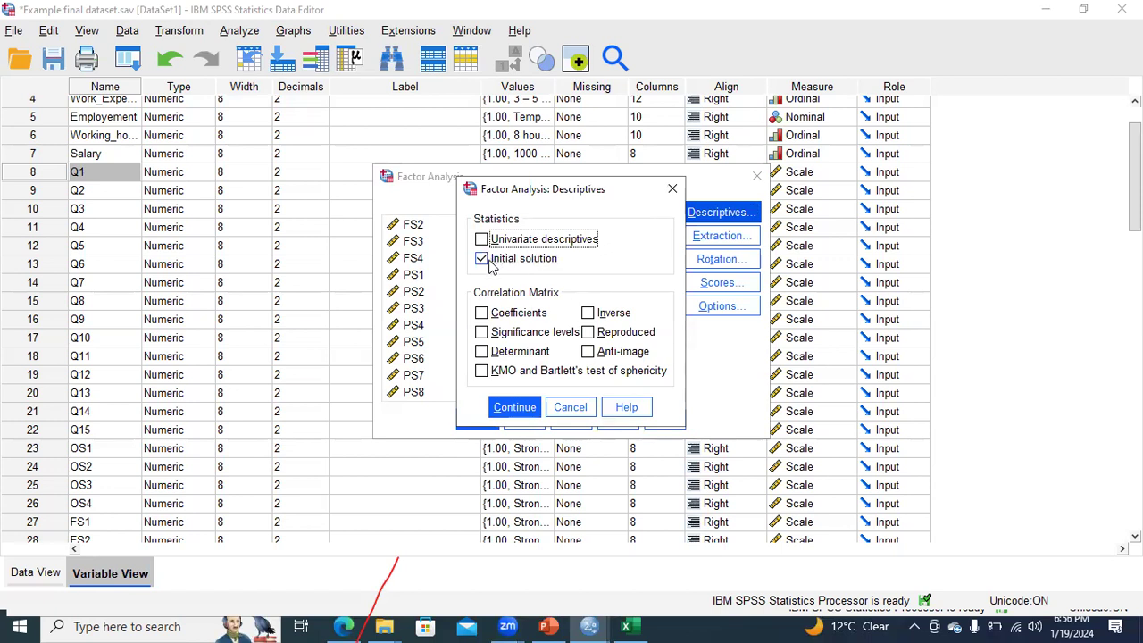
pyautogui.click(482, 314)
pyautogui.click(482, 333)
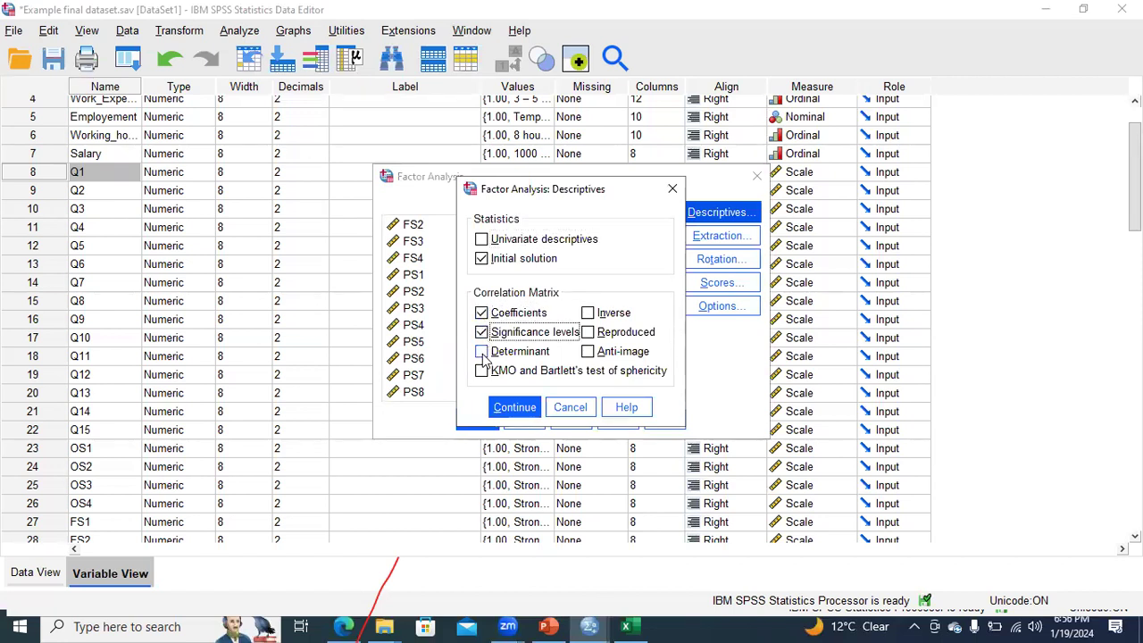
pyautogui.click(483, 352)
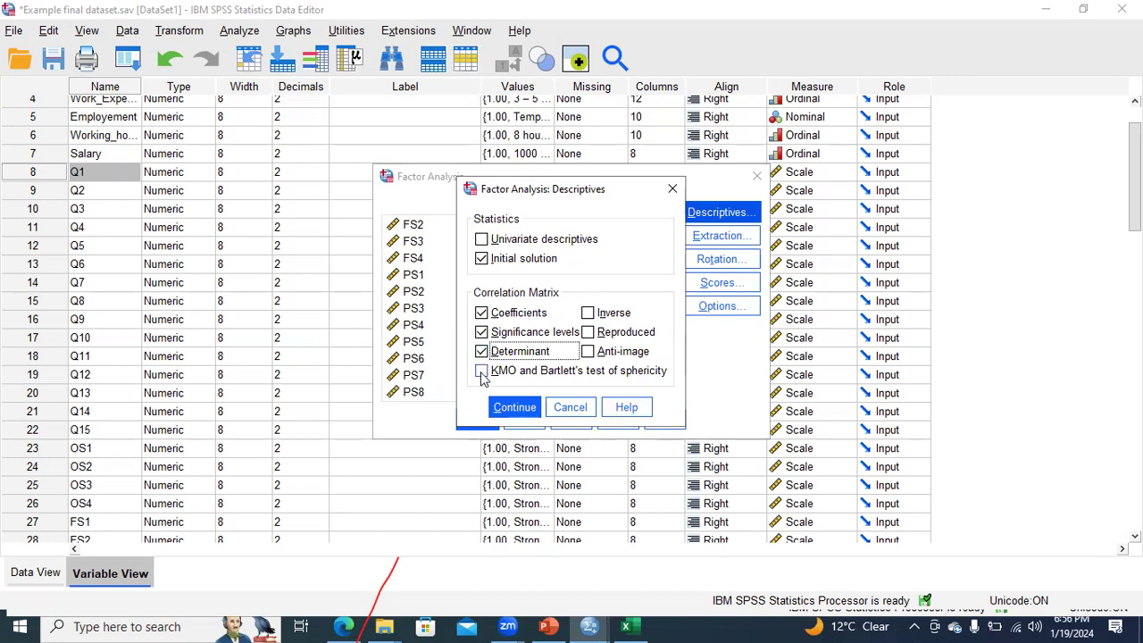
pyautogui.click(482, 373)
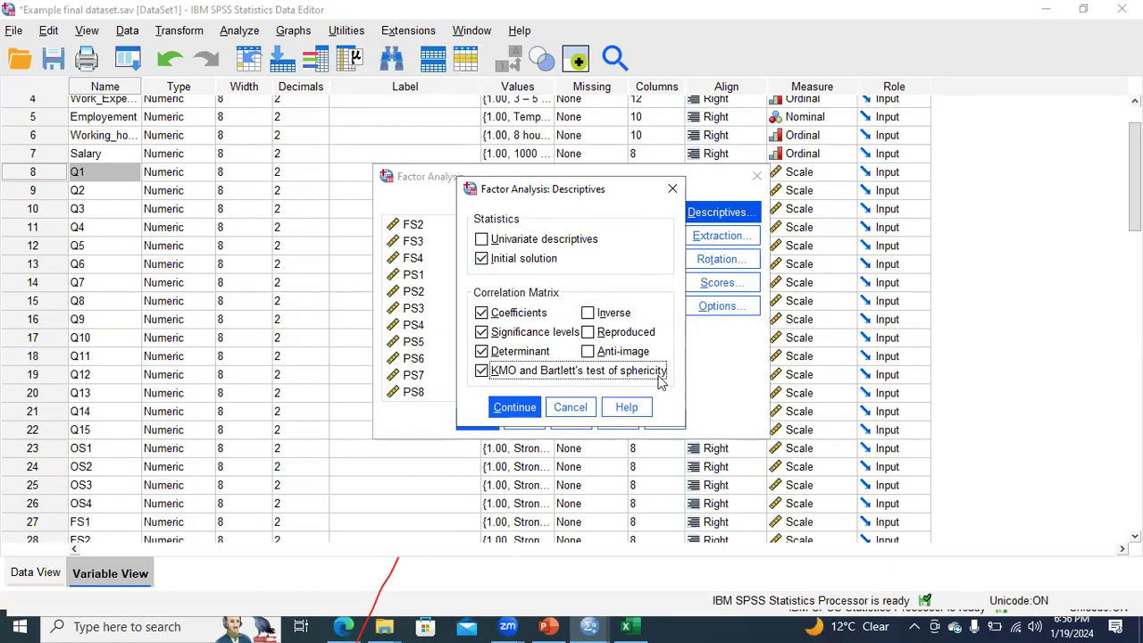
pyautogui.click(523, 408)
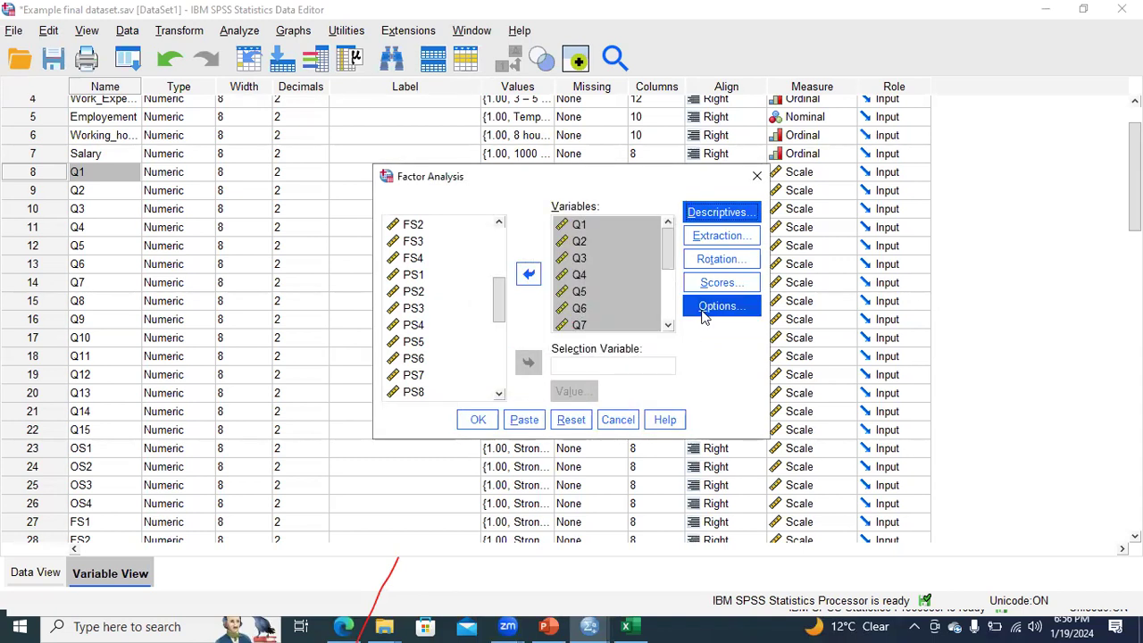
# - Set the factor extraction method to Principal components and include a scree plot in the display
pyautogui.click(722, 237)
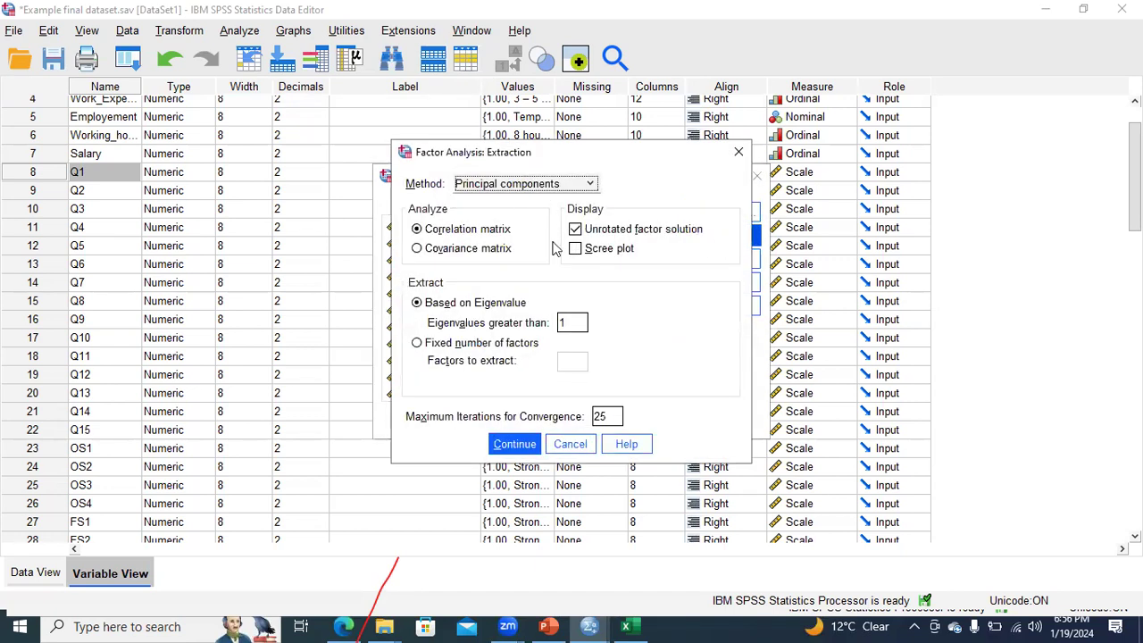
pyautogui.click(511, 189)
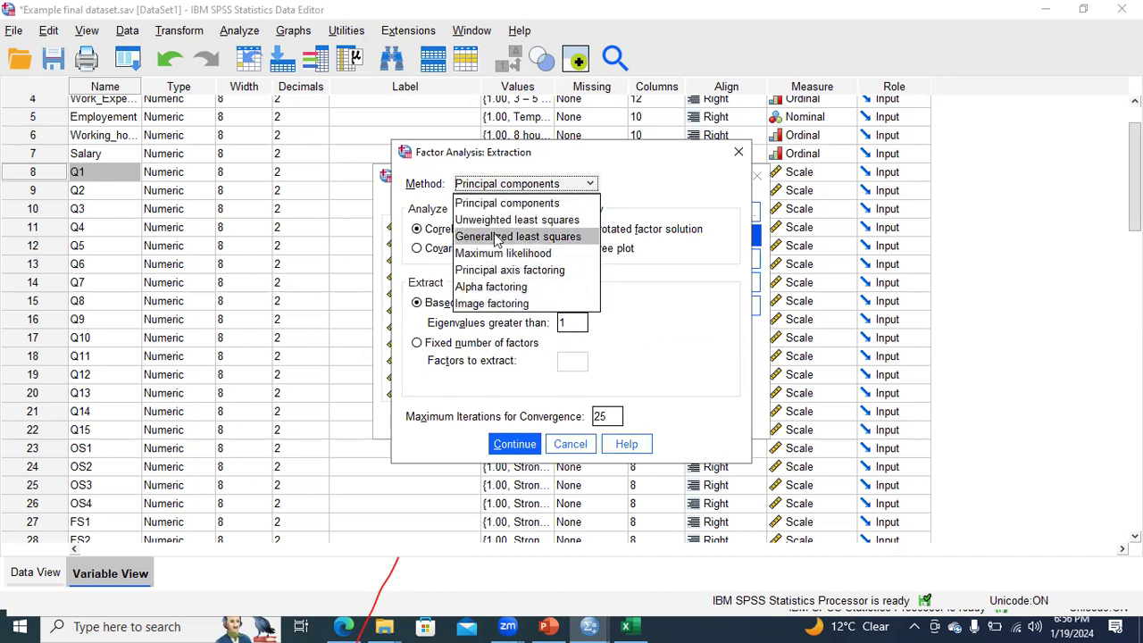
pyautogui.click(502, 203)
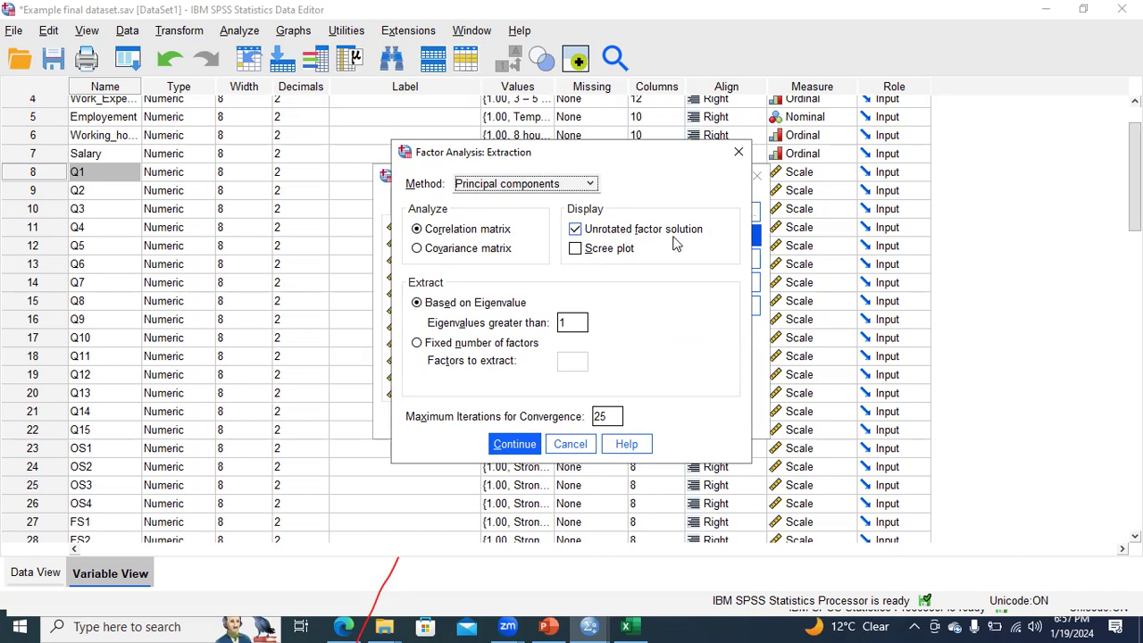
pyautogui.click(576, 250)
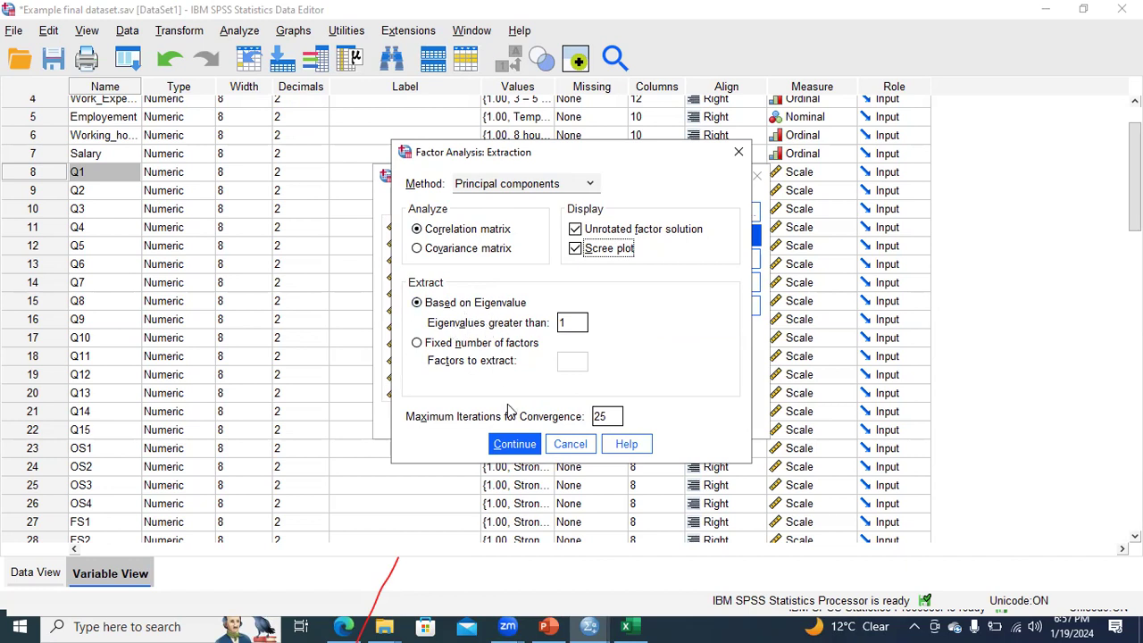
# - Switch to the PowerPoint presentation and view slide 11 with the Step 8 final checks for conducting EFA
pyautogui.click(549, 626)
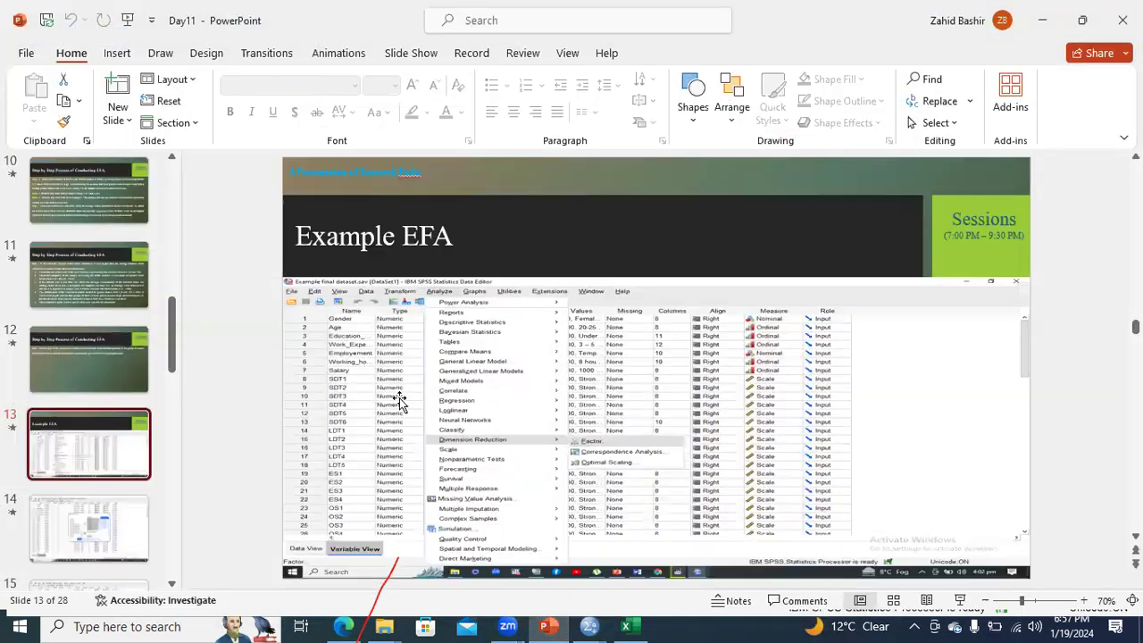
pyautogui.scroll(2, 172, 335)
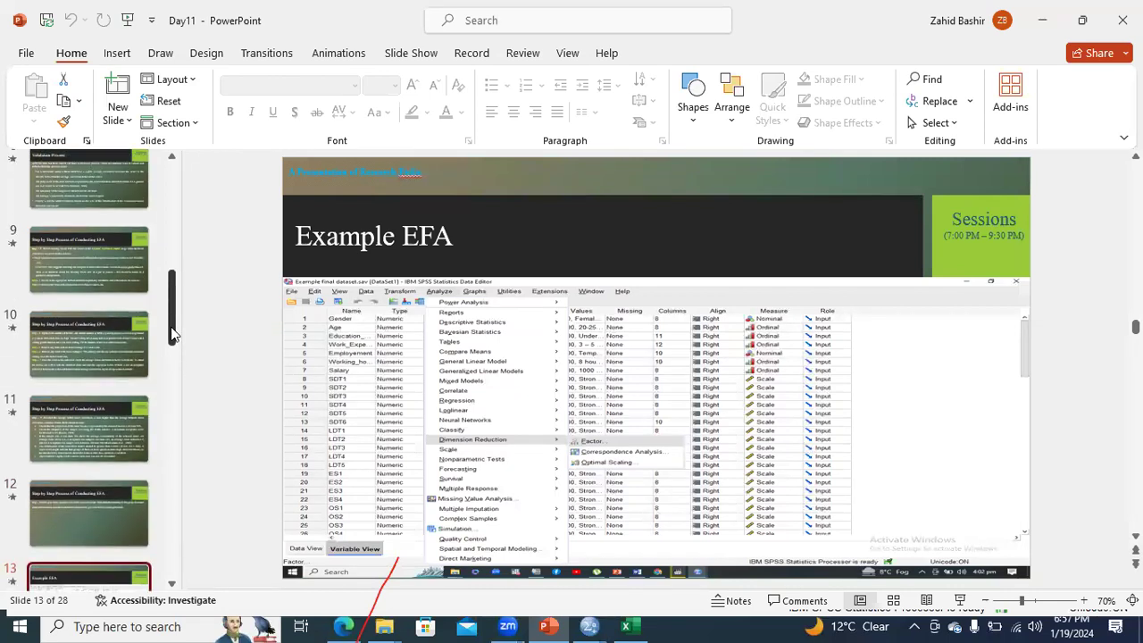
pyautogui.click(112, 411)
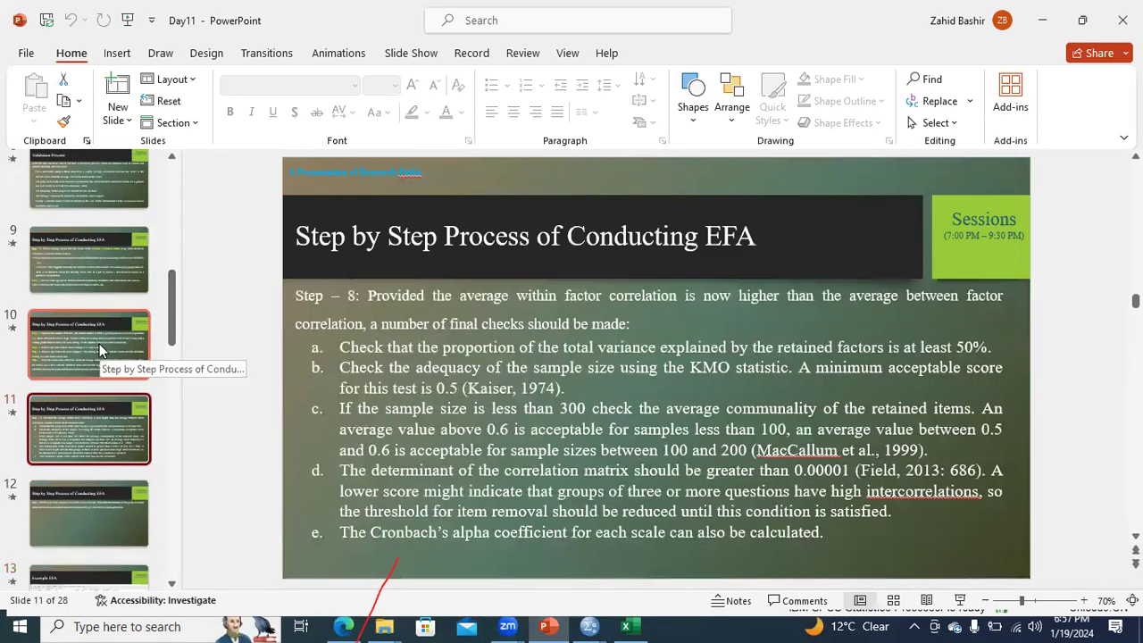
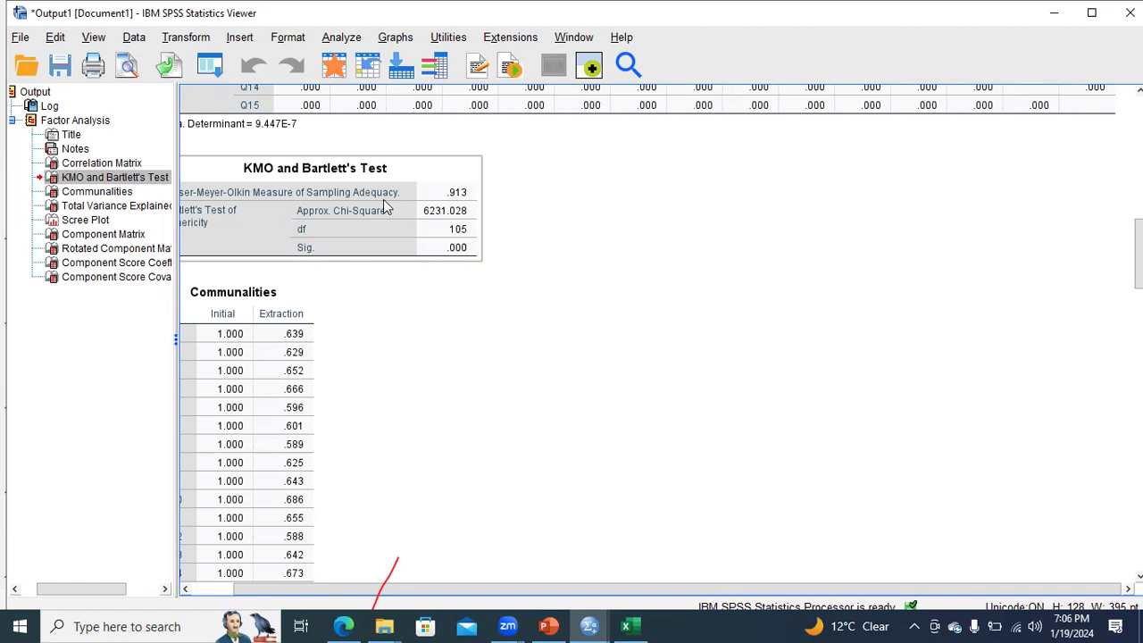
# - Examine the Communalities table below KMO and Bartlett's Test, narrowing the output outline to reveal the table's item names
pyautogui.click(386, 206)
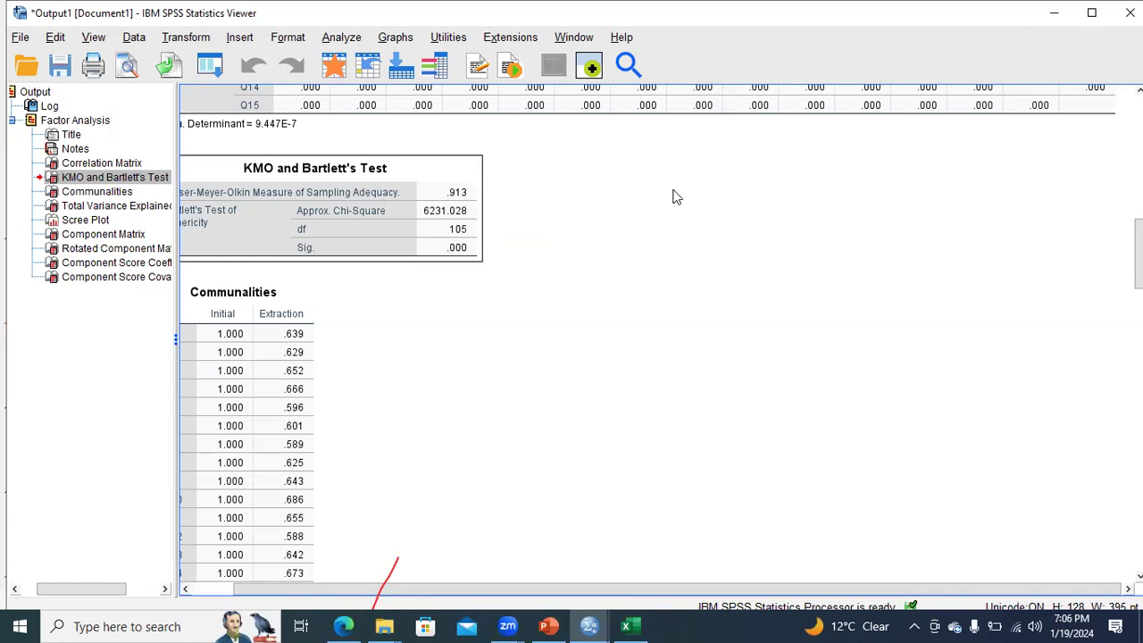
pyautogui.scroll(-3, 648, 334)
pyautogui.click(232, 261)
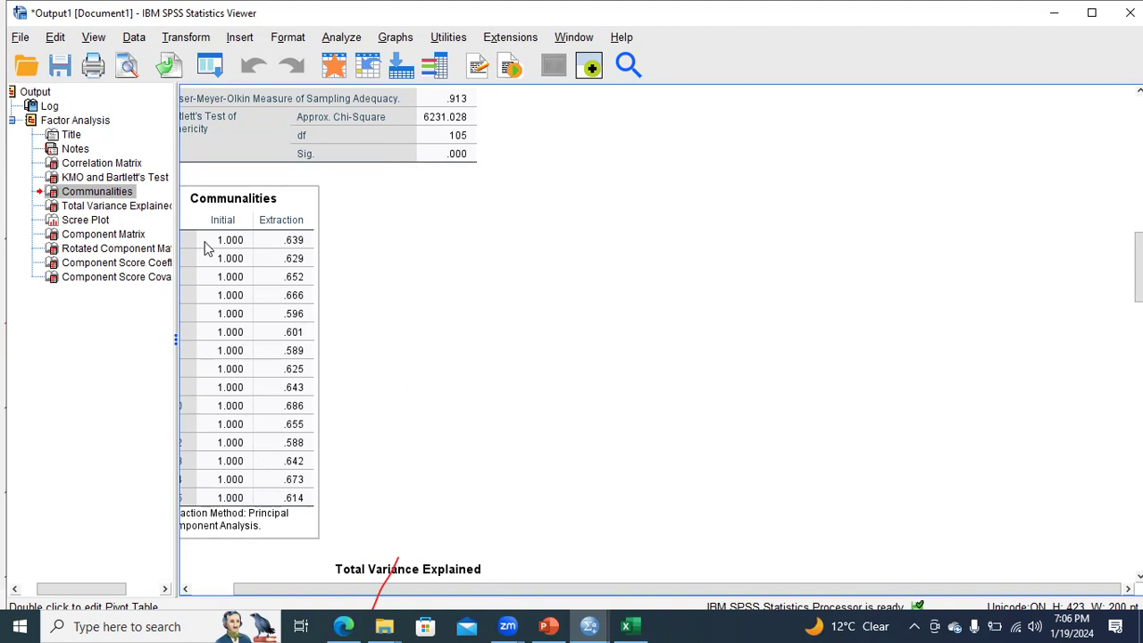
pyautogui.moveTo(176, 264); pyautogui.dragTo(112, 263)
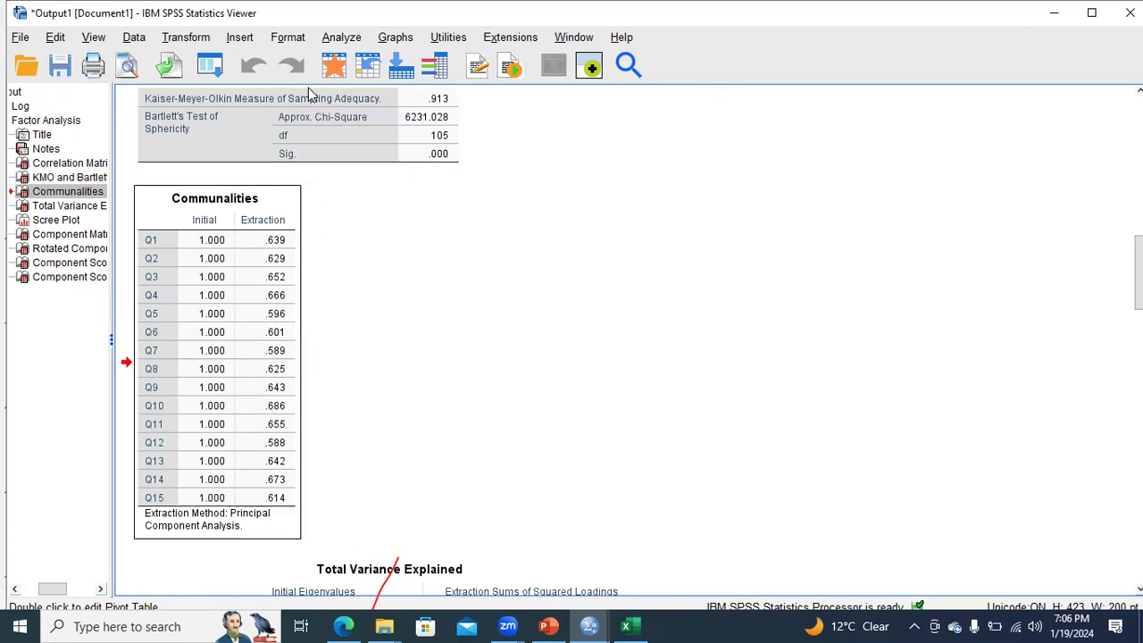
pyautogui.click(341, 37)
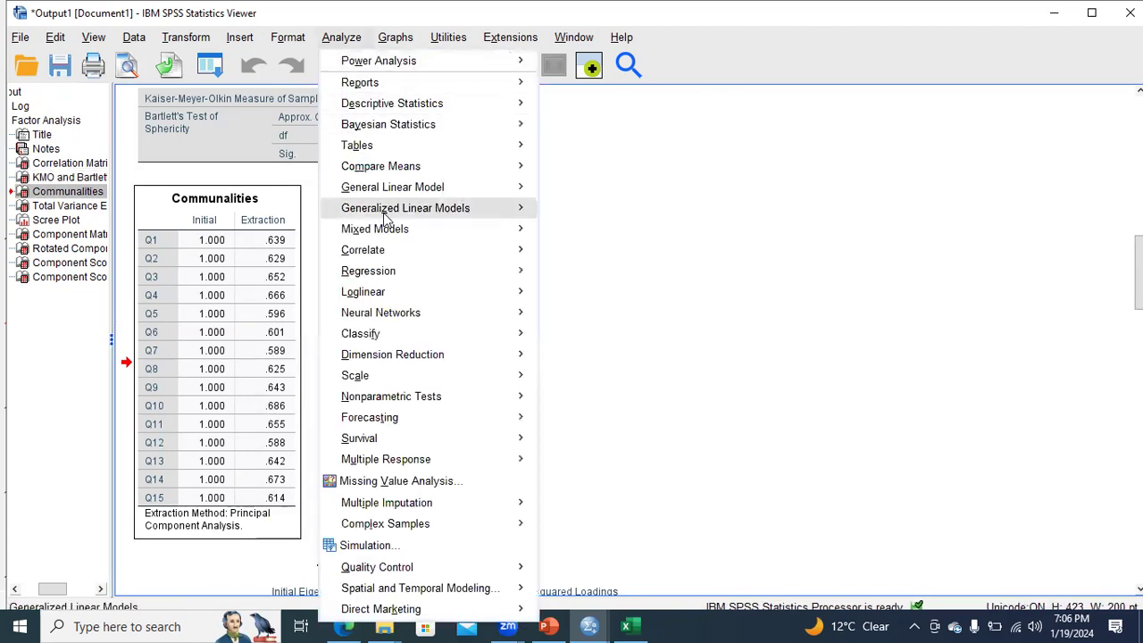
pyautogui.moveTo(390, 427)
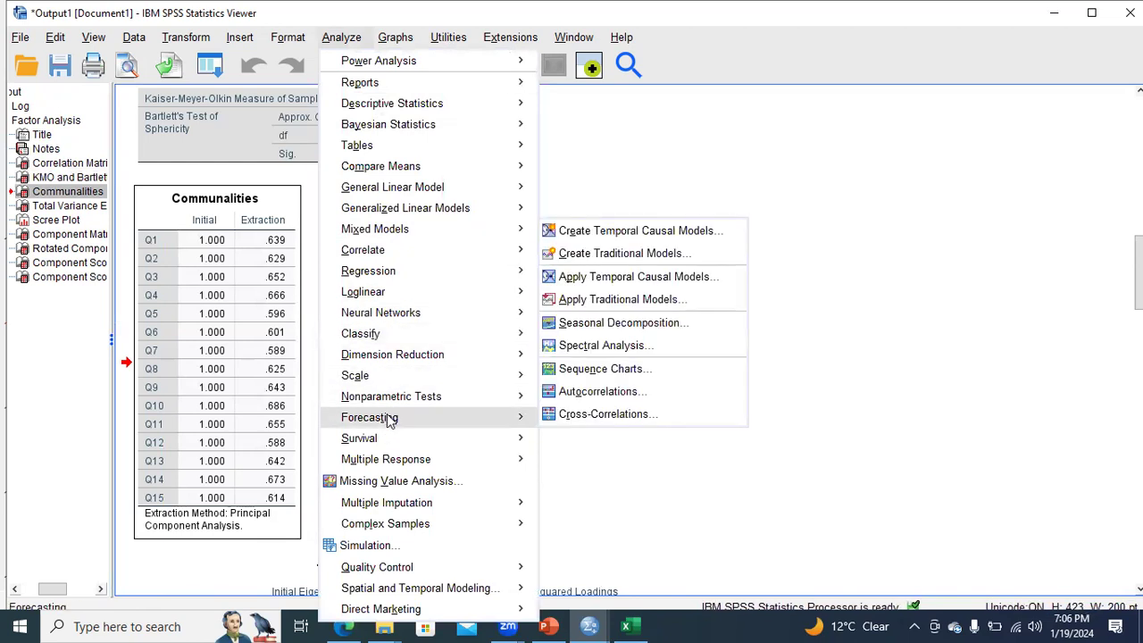
pyautogui.click(752, 309)
pyautogui.click(259, 489)
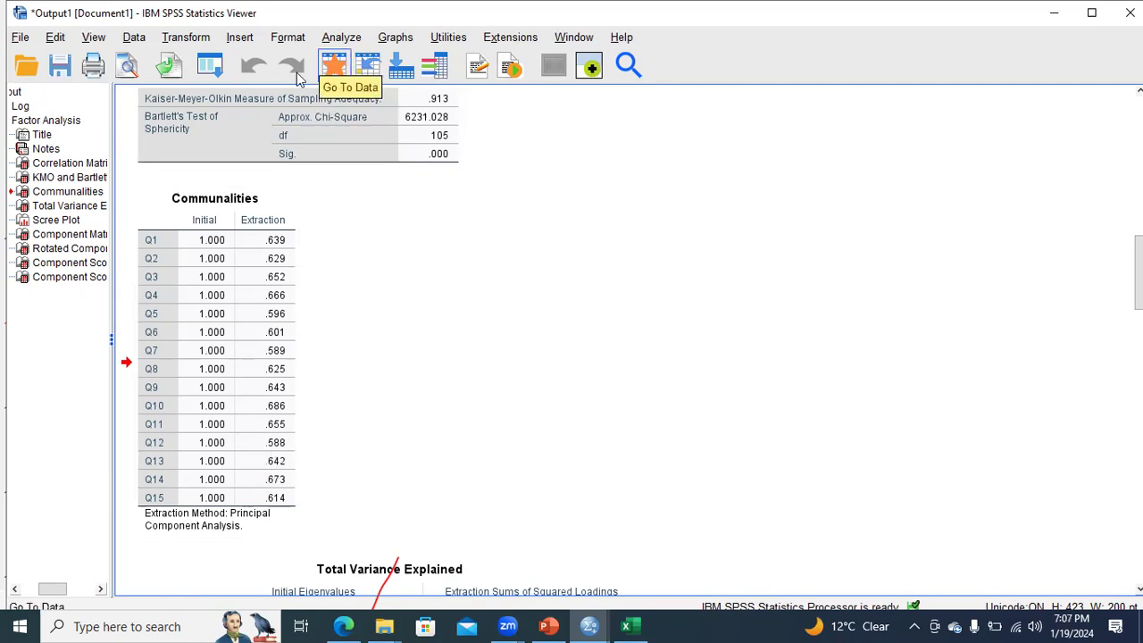
# - Reopen the dimension reduction Factor Analysis, take item Q11 out of its variables and add it back
pyautogui.click(341, 37)
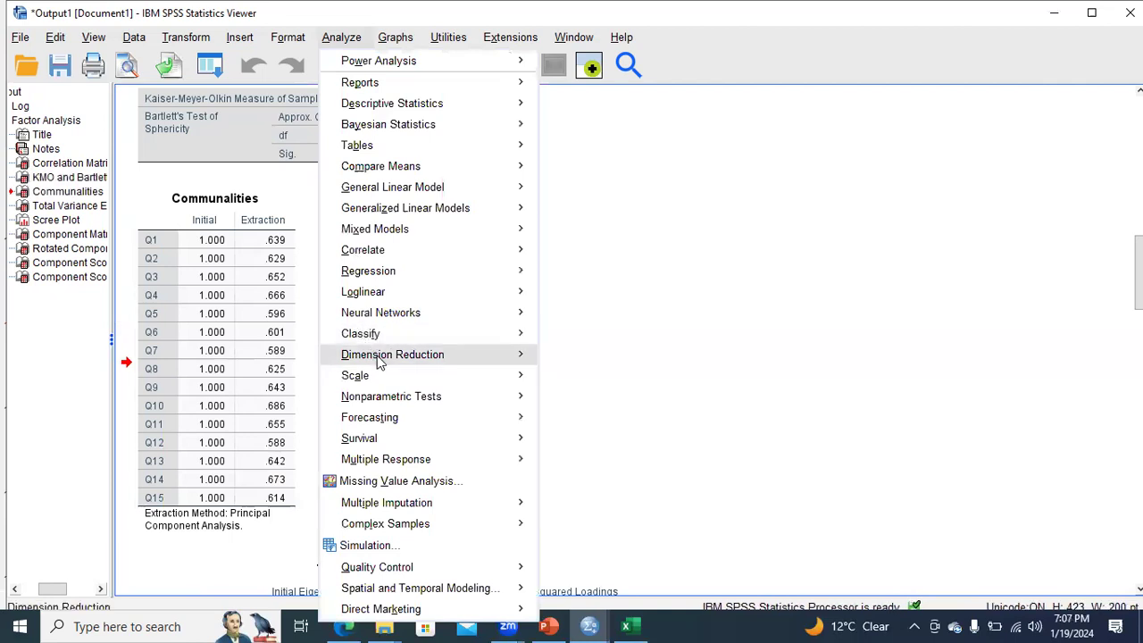
pyautogui.moveTo(379, 361)
pyautogui.click(572, 362)
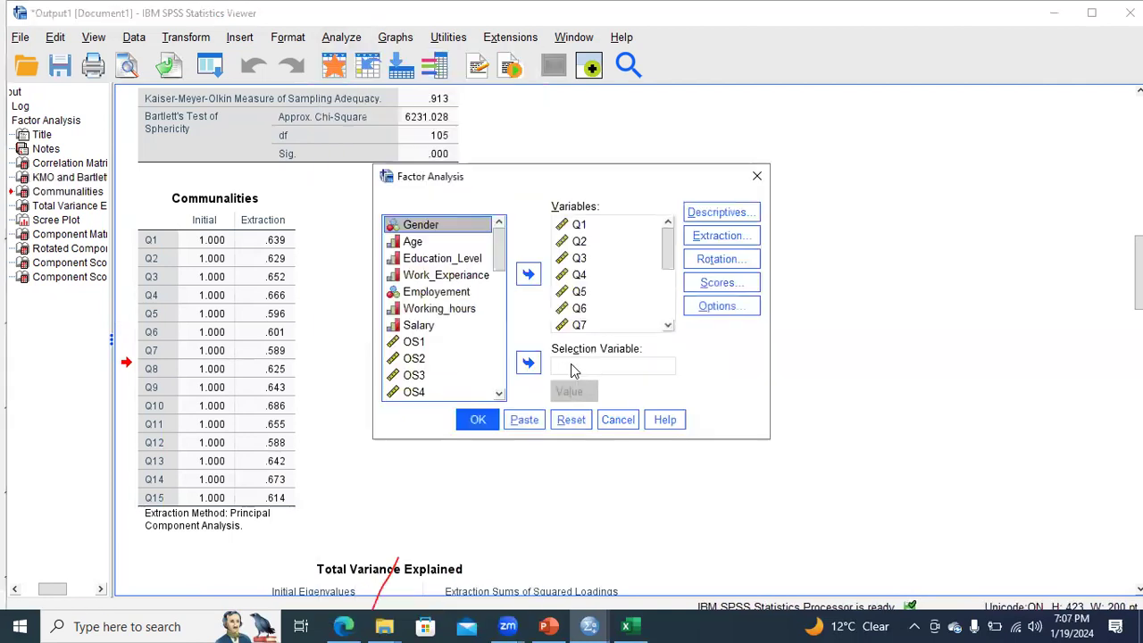
pyautogui.moveTo(667, 262); pyautogui.dragTo(670, 301)
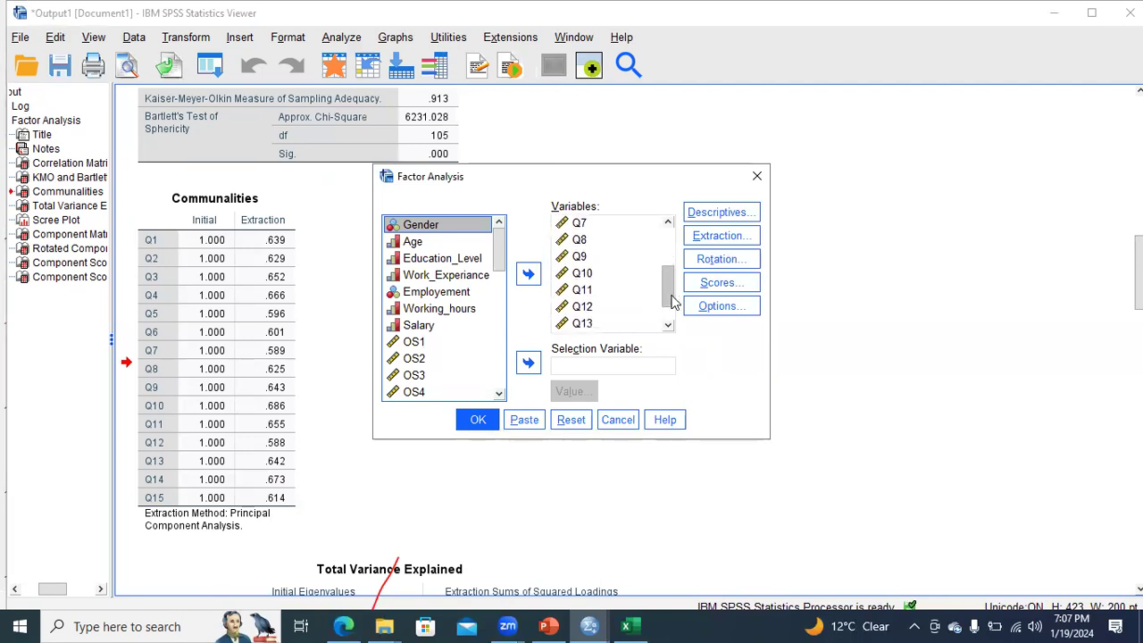
pyautogui.click(587, 292)
pyautogui.click(529, 277)
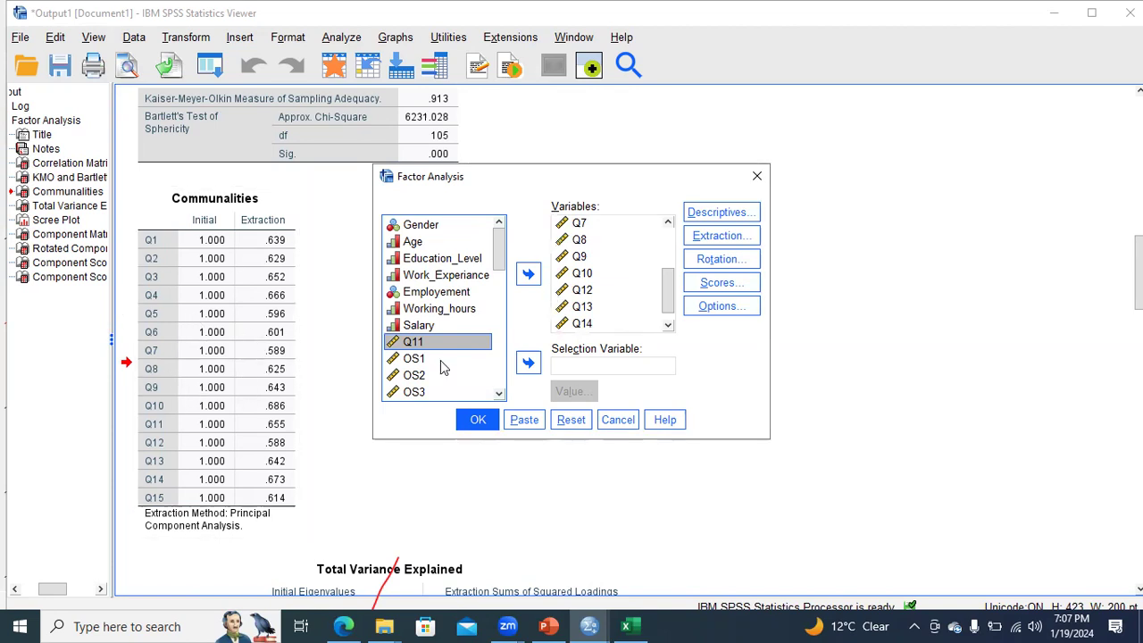
pyautogui.click(529, 275)
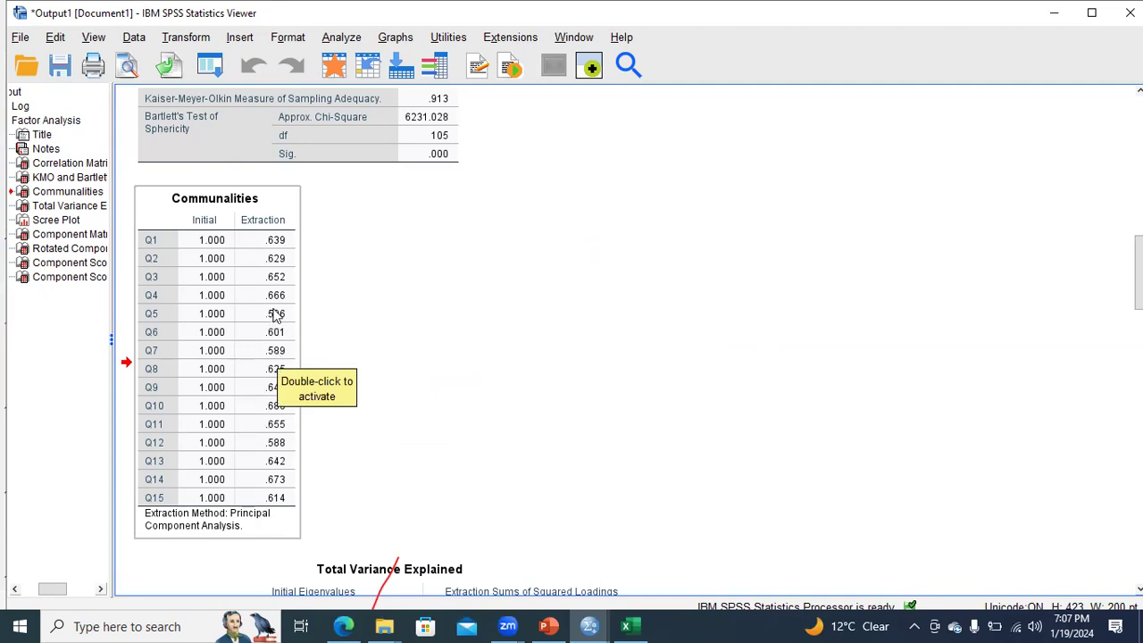
# - Examine the Total Variance Explained table below the Communalities, including its initial eigenvalues and cumulative percentages
pyautogui.click(744, 390)
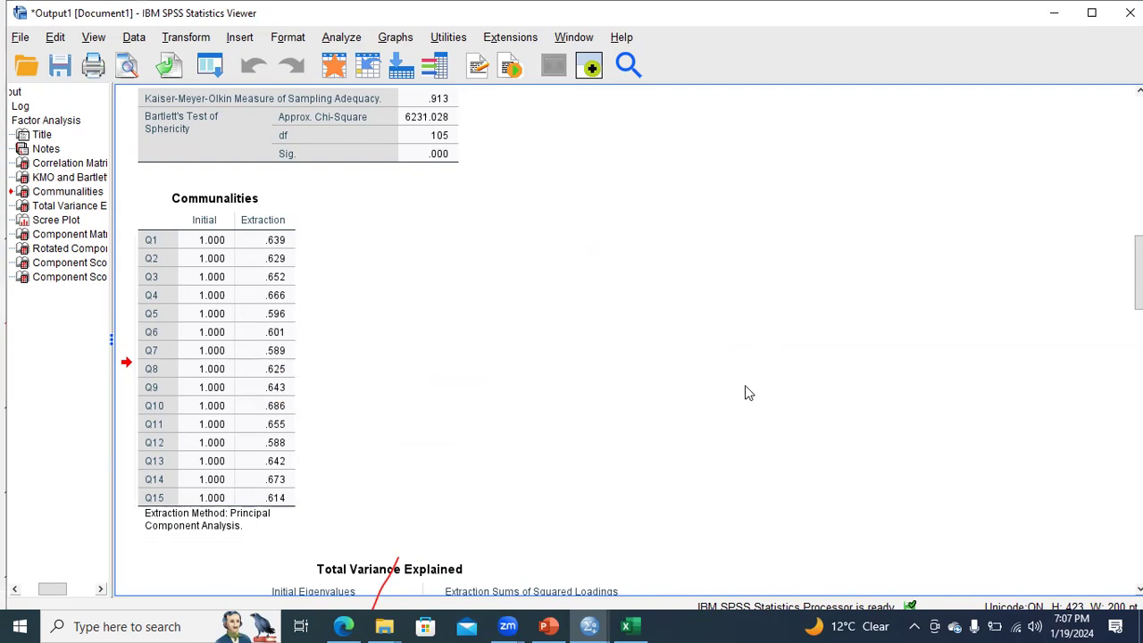
pyautogui.scroll(-3, 632, 340)
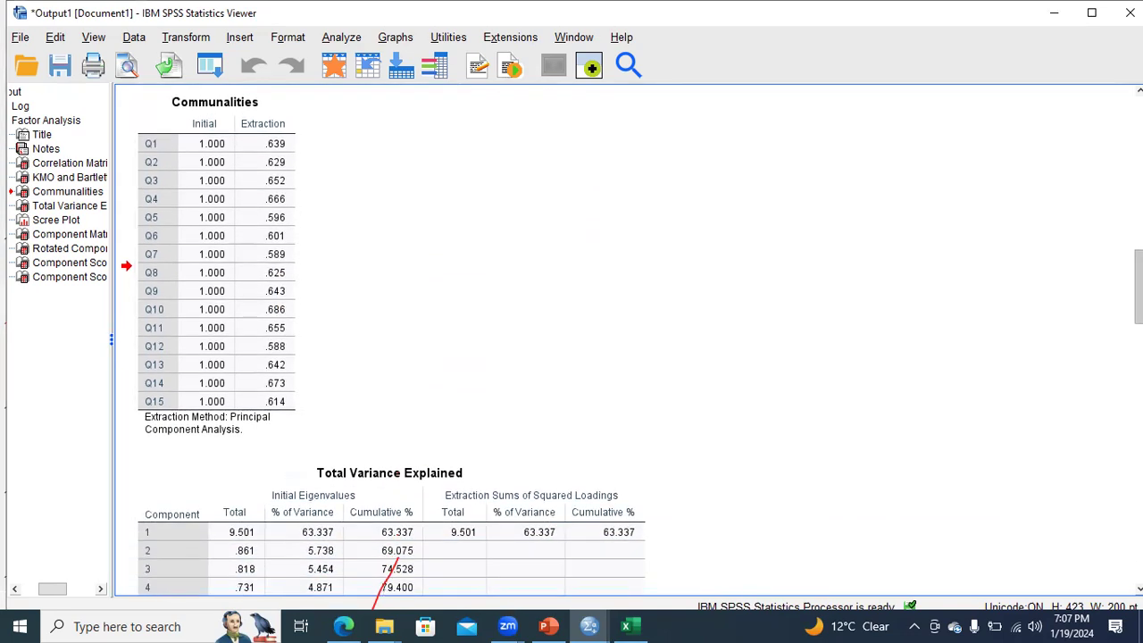
pyautogui.scroll(-5, 631, 340)
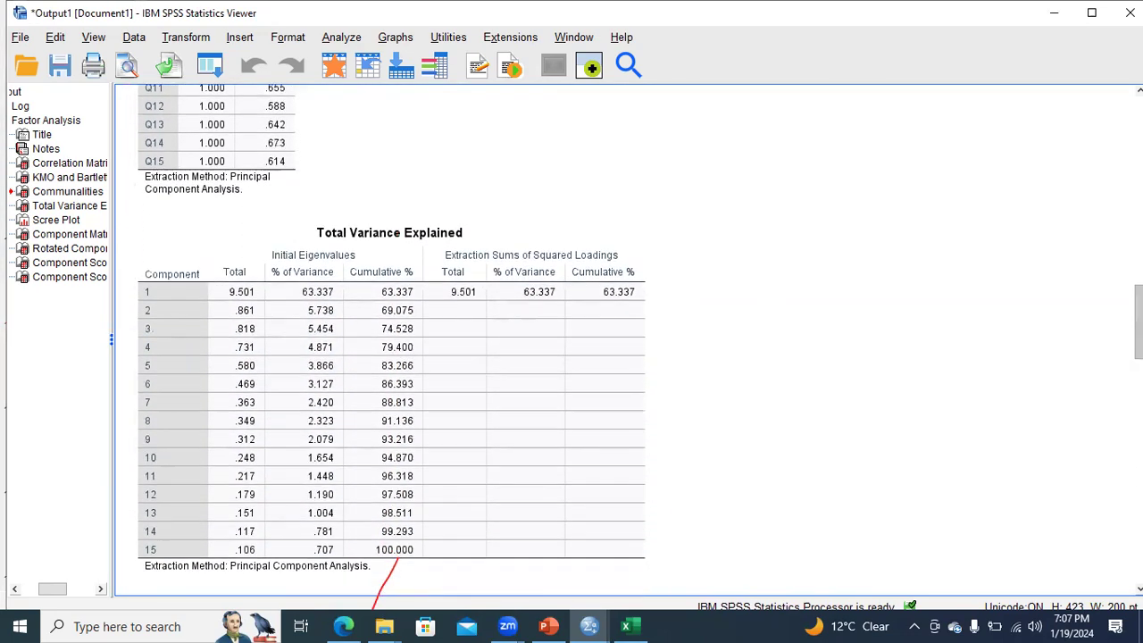
pyautogui.click(371, 259)
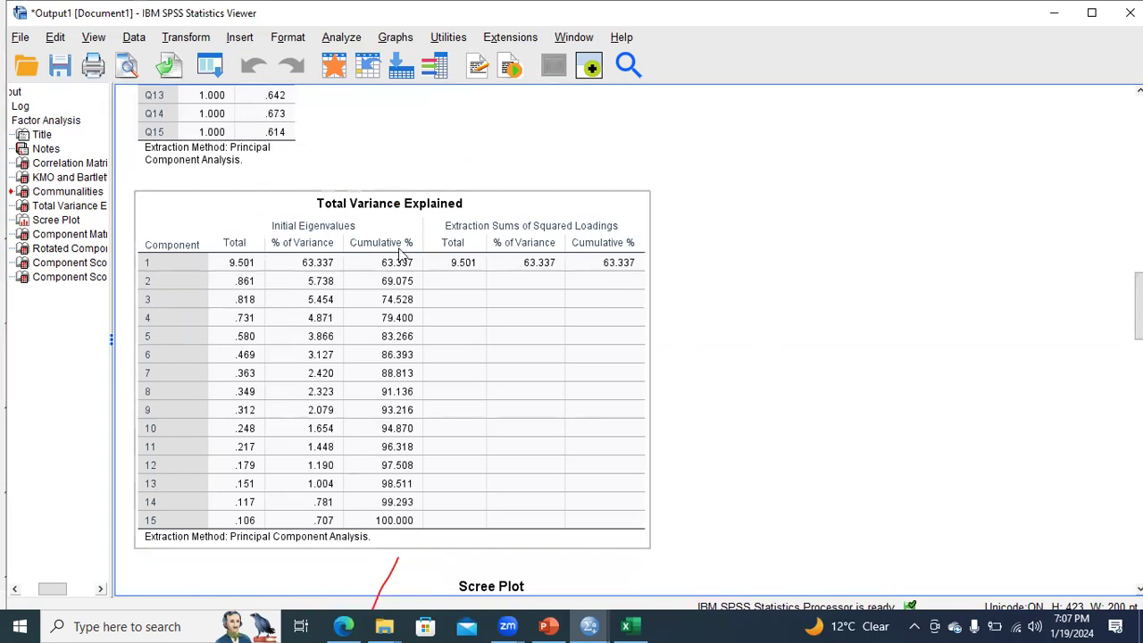
pyautogui.click(382, 247)
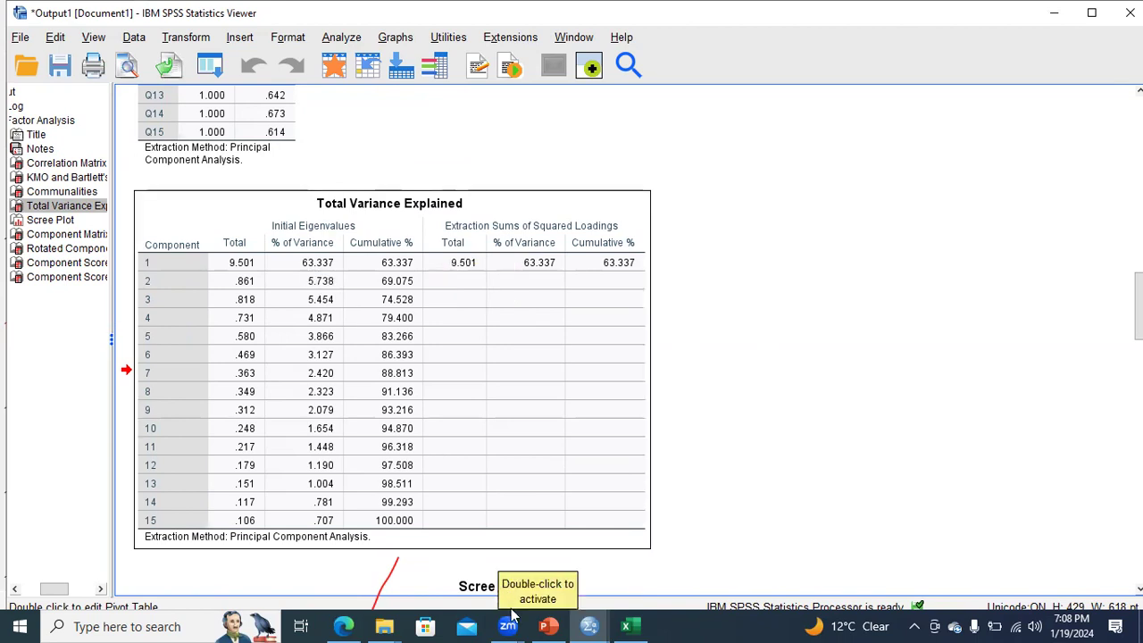
# - Switch to PowerPoint and consult slides 10 and 11, covering Steps 4 to 8 of conducting EFA
pyautogui.click(546, 626)
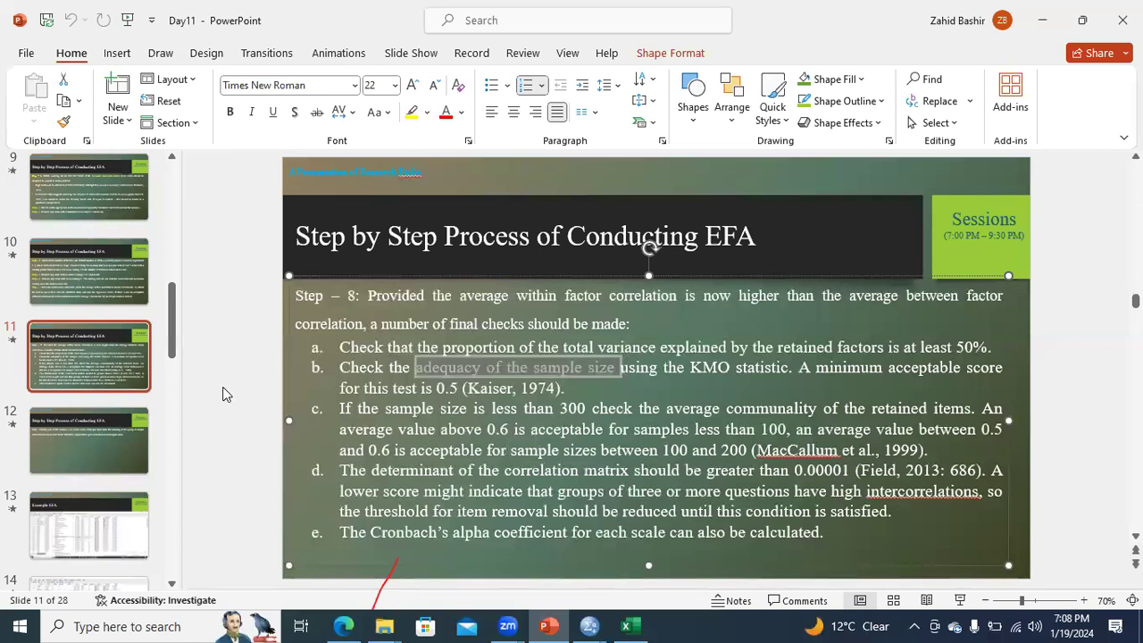
pyautogui.click(116, 286)
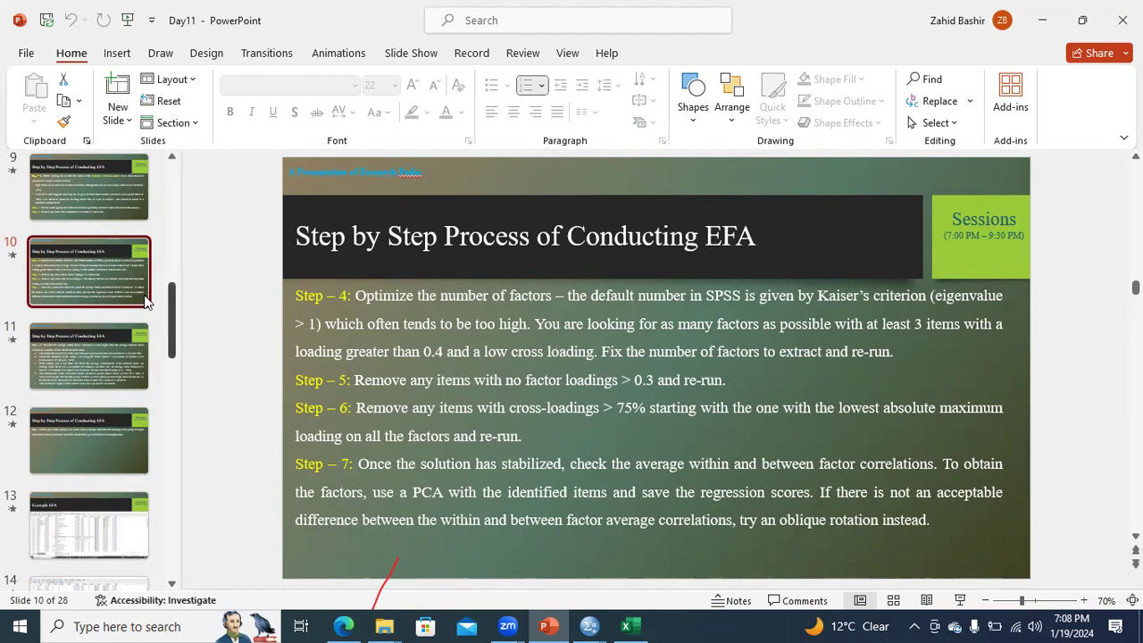
pyautogui.click(117, 339)
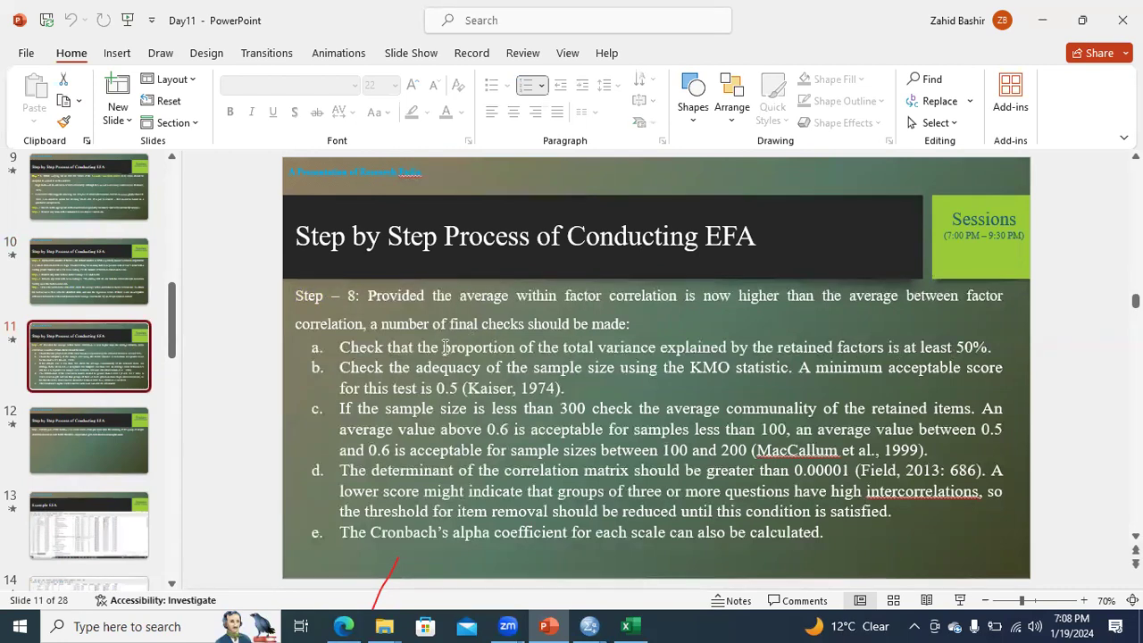
# - Set the font color of "proportion of the total variance explained by the retained factors is at least 50%." to yellow on slide 11
pyautogui.moveTo(444, 347); pyautogui.dragTo(992, 347)
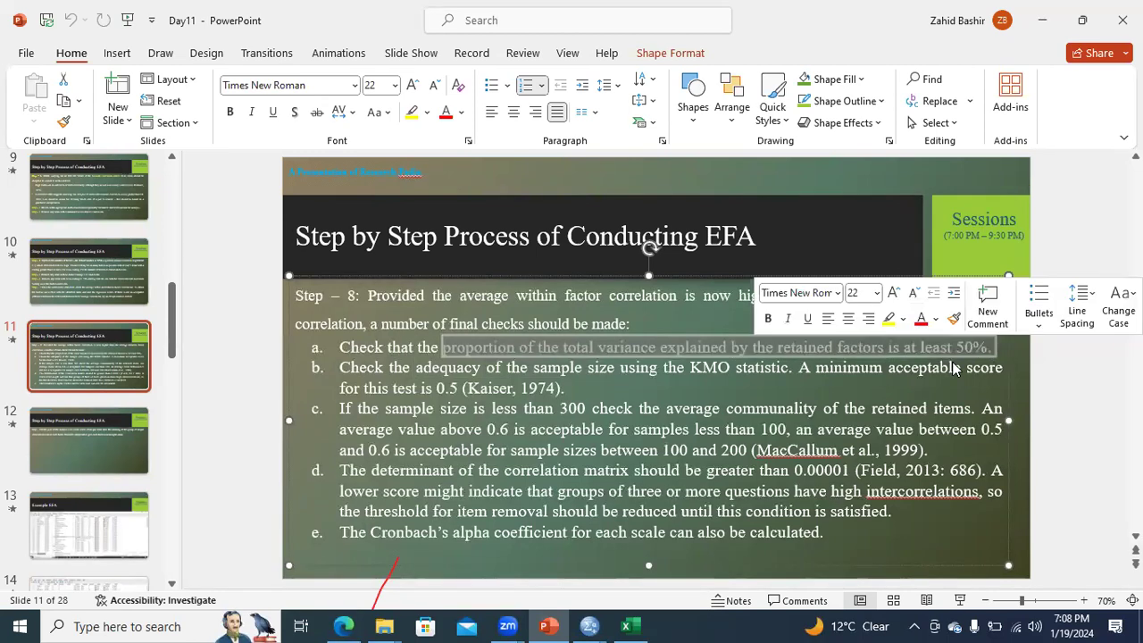
pyautogui.click(889, 320)
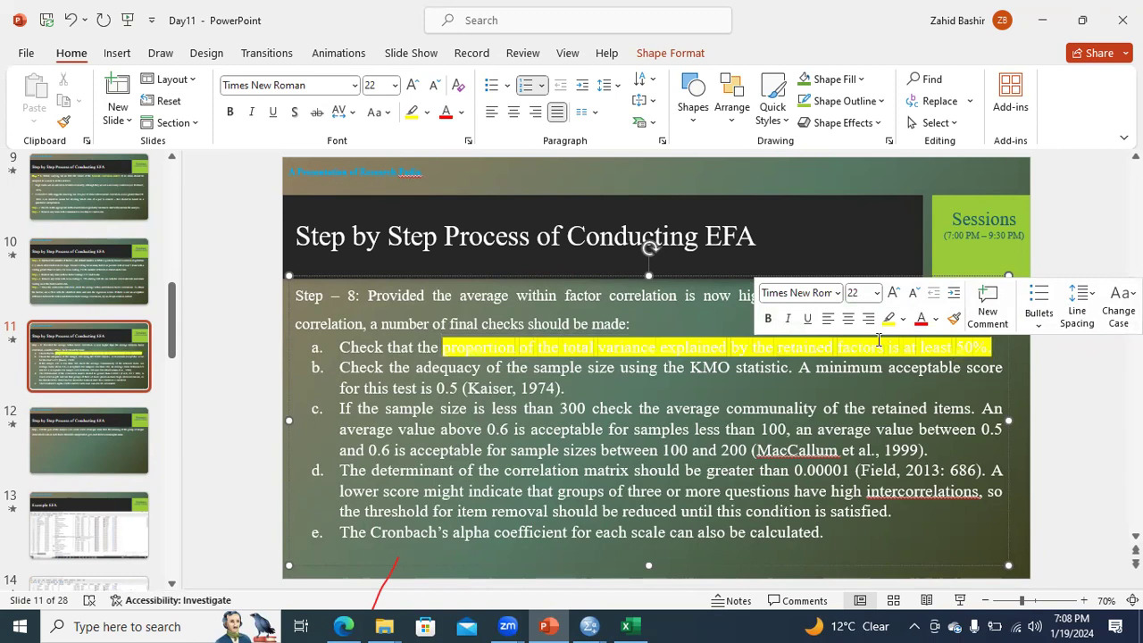
pyautogui.hotkey('ctrl', 'z')
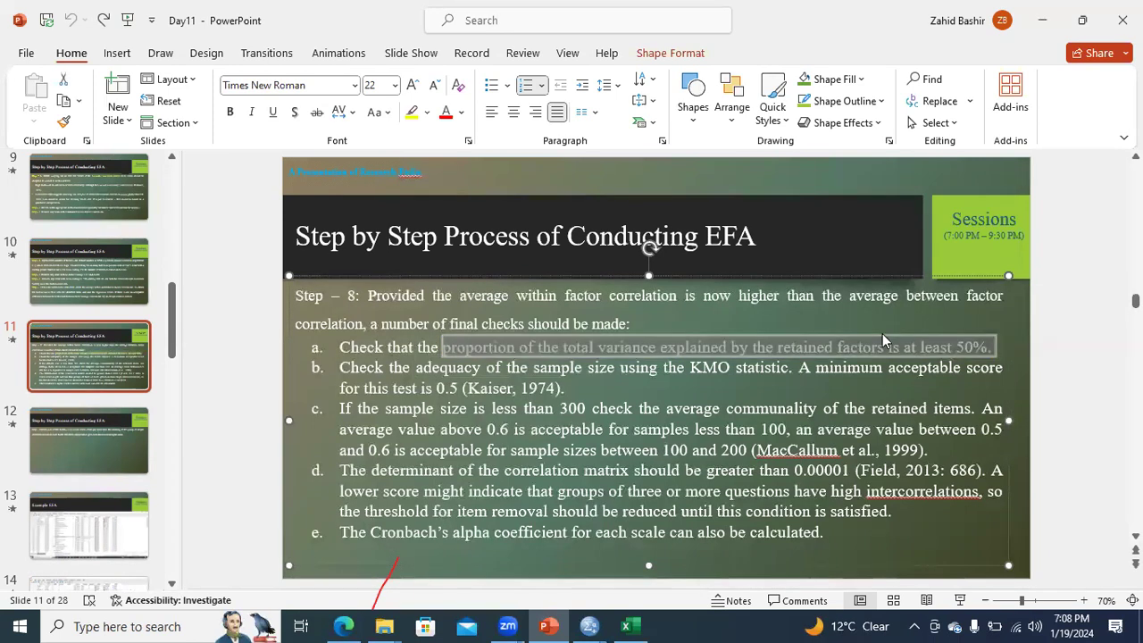
pyautogui.click(461, 112)
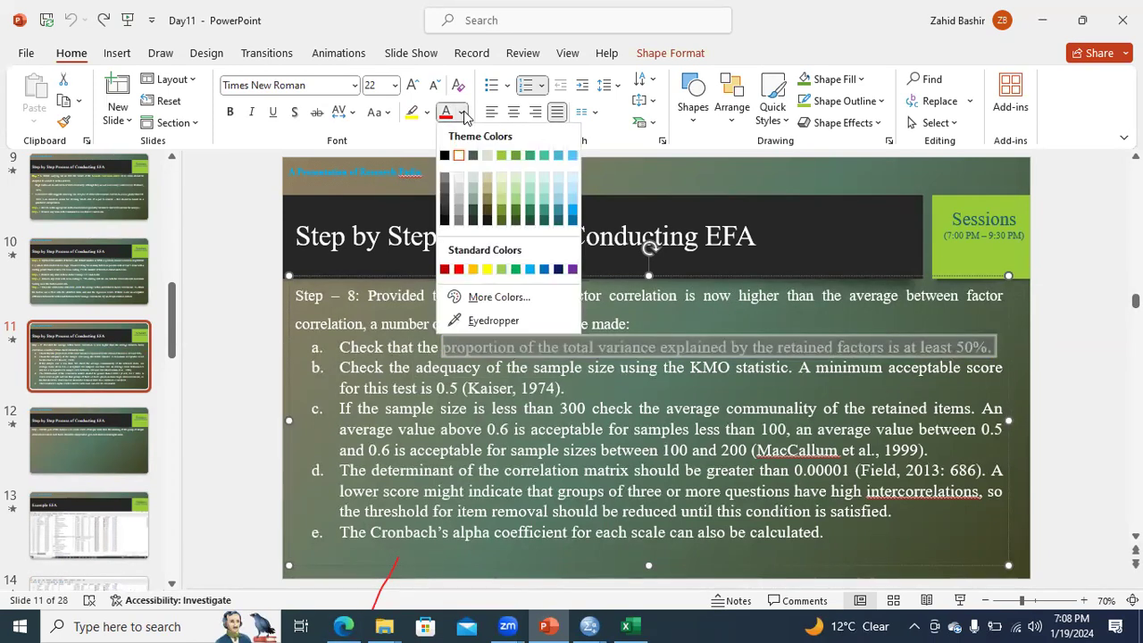
pyautogui.click(488, 269)
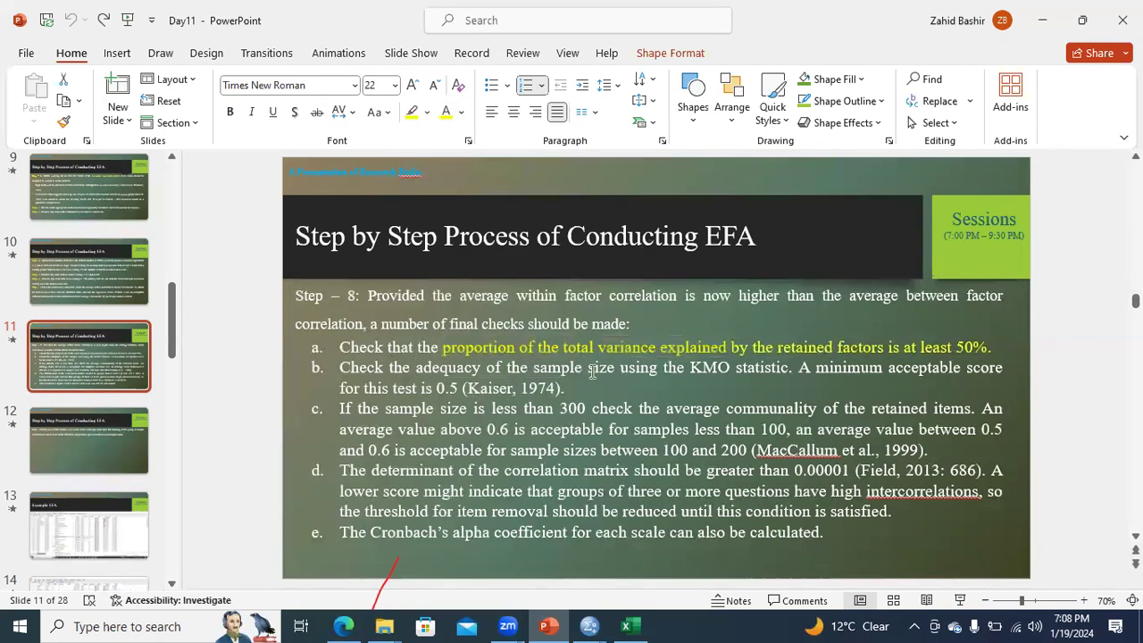
pyautogui.click(738, 367)
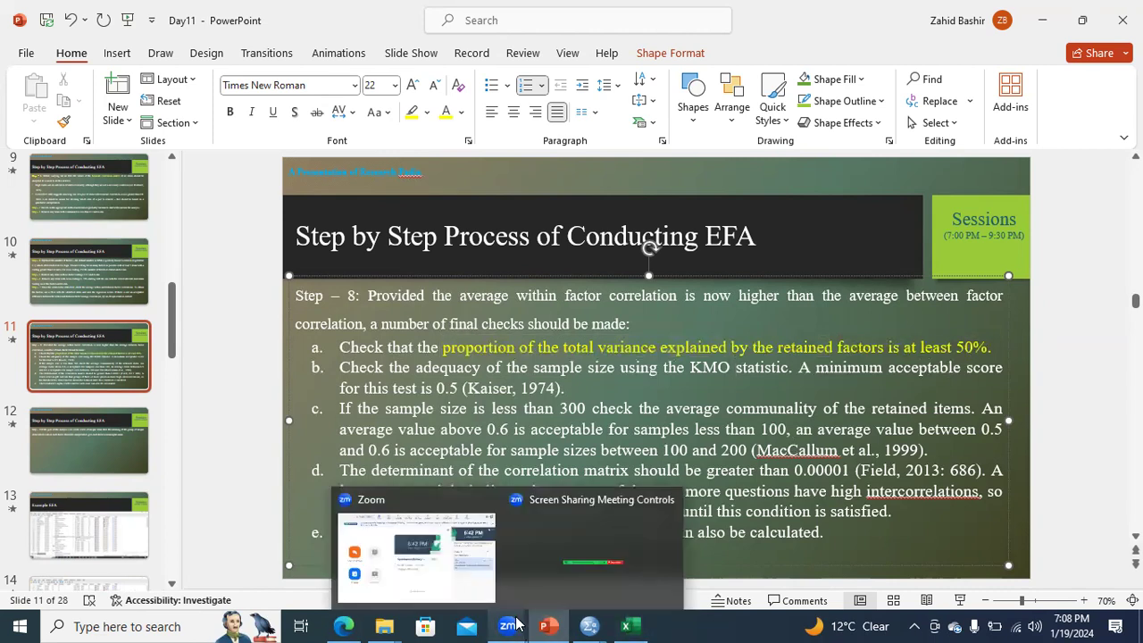
# - Switch back to the SPSS output and examine the Total Variance Explained table, the Scree Plot and the Communalities
pyautogui.moveTo(590, 625)
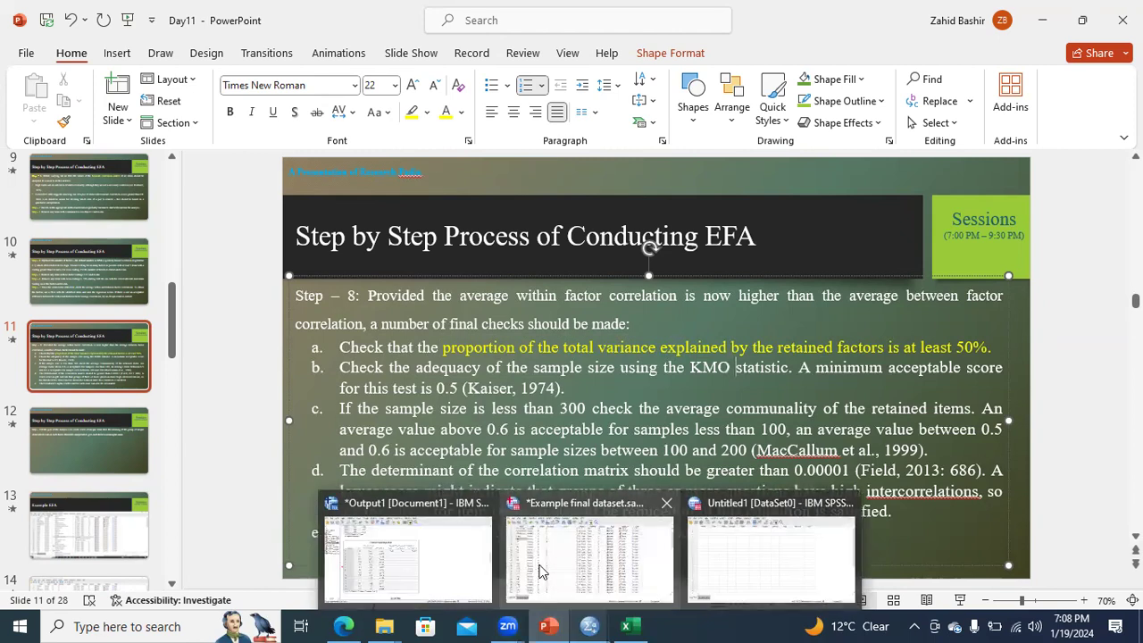
pyautogui.click(407, 558)
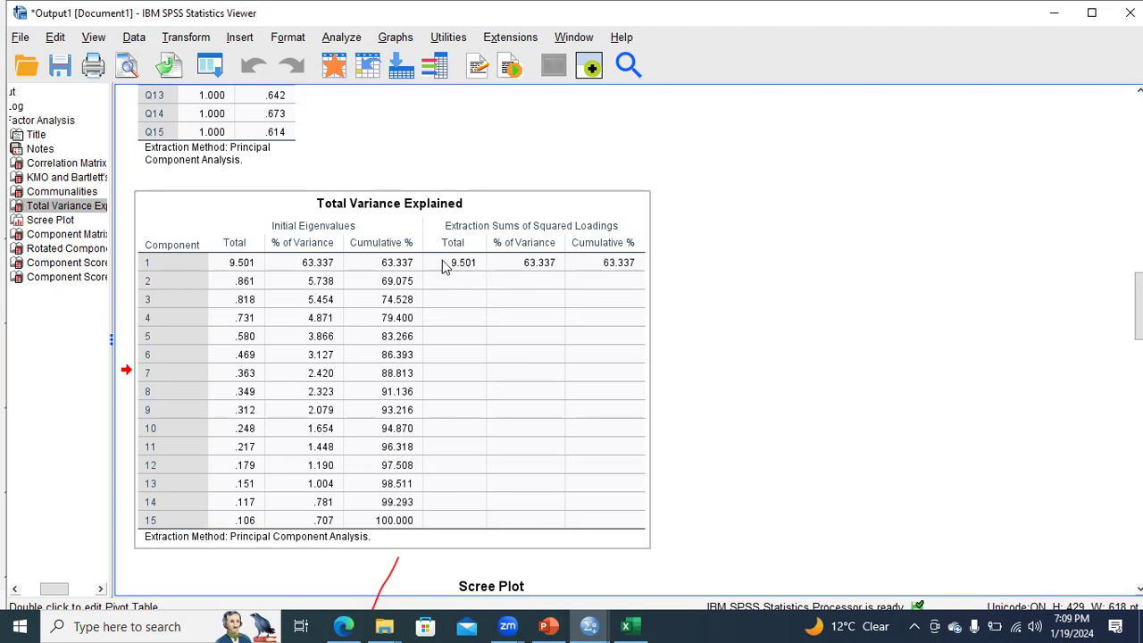
pyautogui.scroll(-3, 1138, 321)
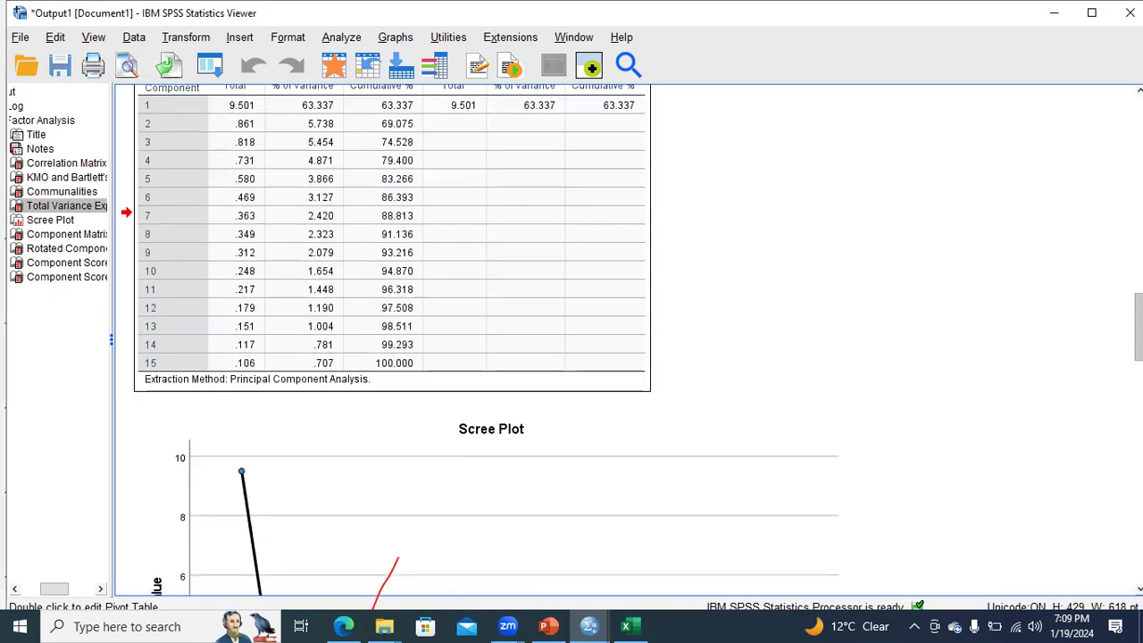
pyautogui.scroll(-6, 431, 321)
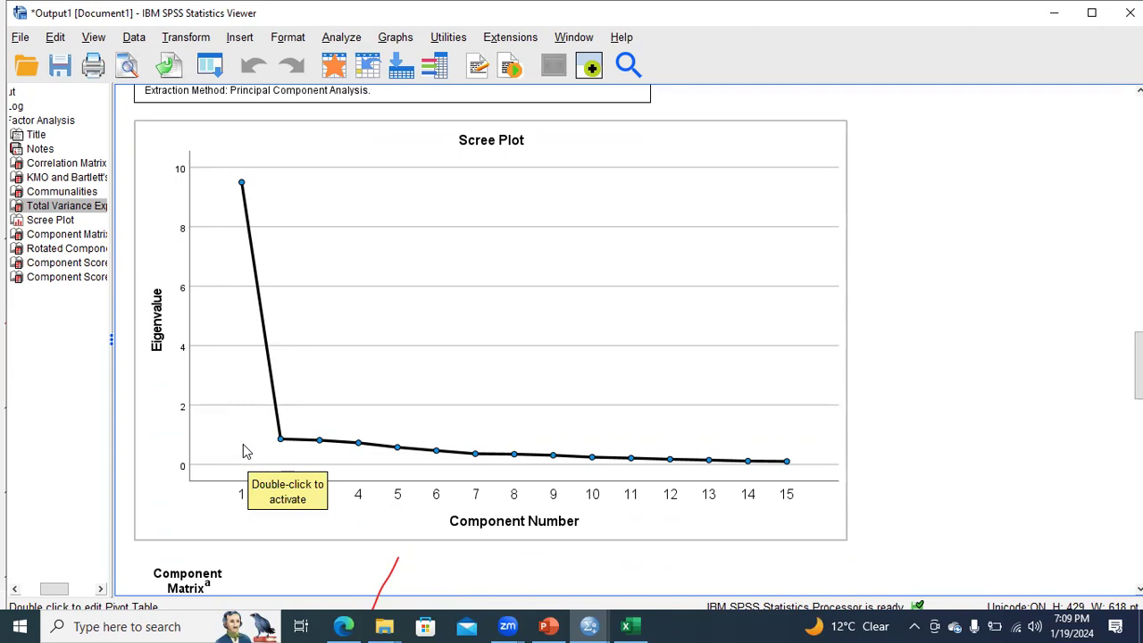
pyautogui.scroll(8, 436, 359)
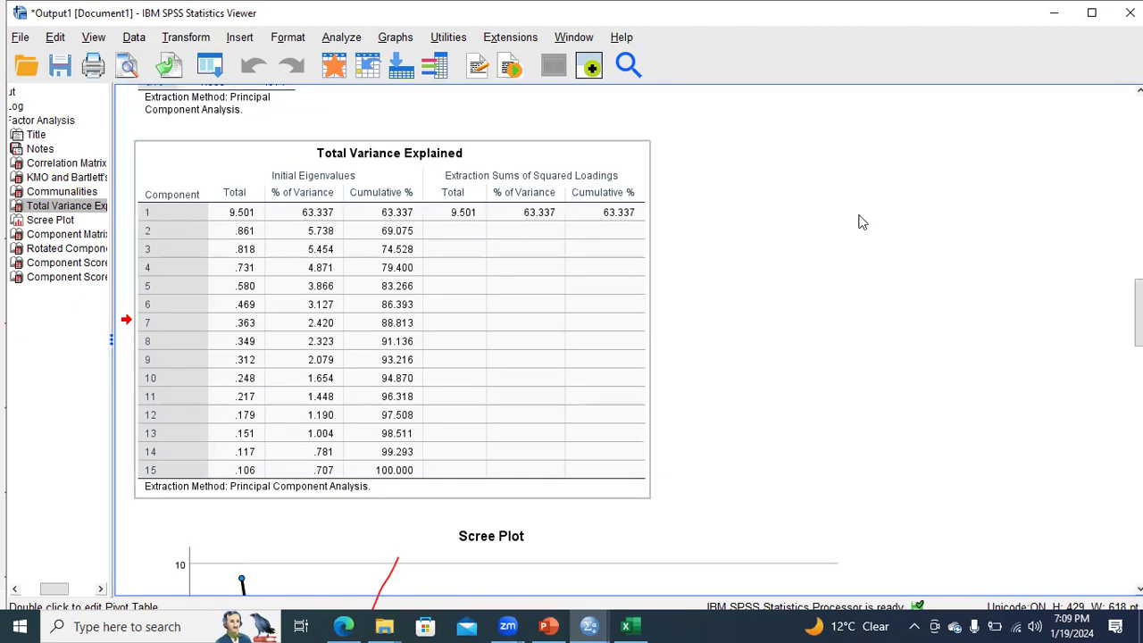
pyautogui.scroll(3, 1098, 236)
pyautogui.scroll(5, 993, 298)
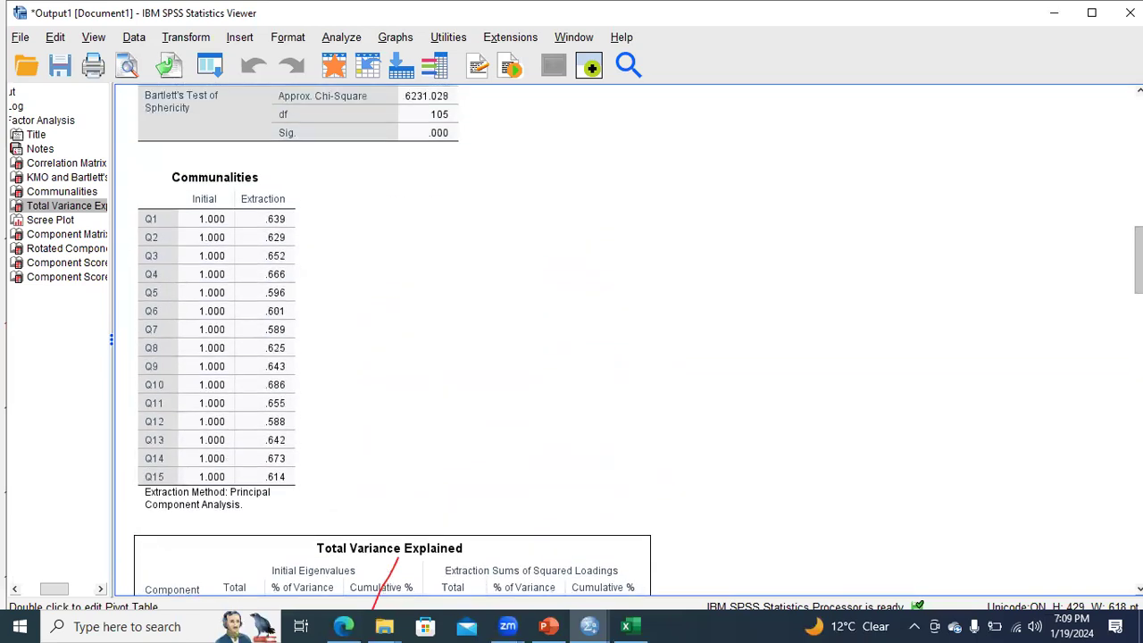
# - Examine the Communalities table and the one-component Component Matrix in the first factor analysis output
pyautogui.click(192, 289)
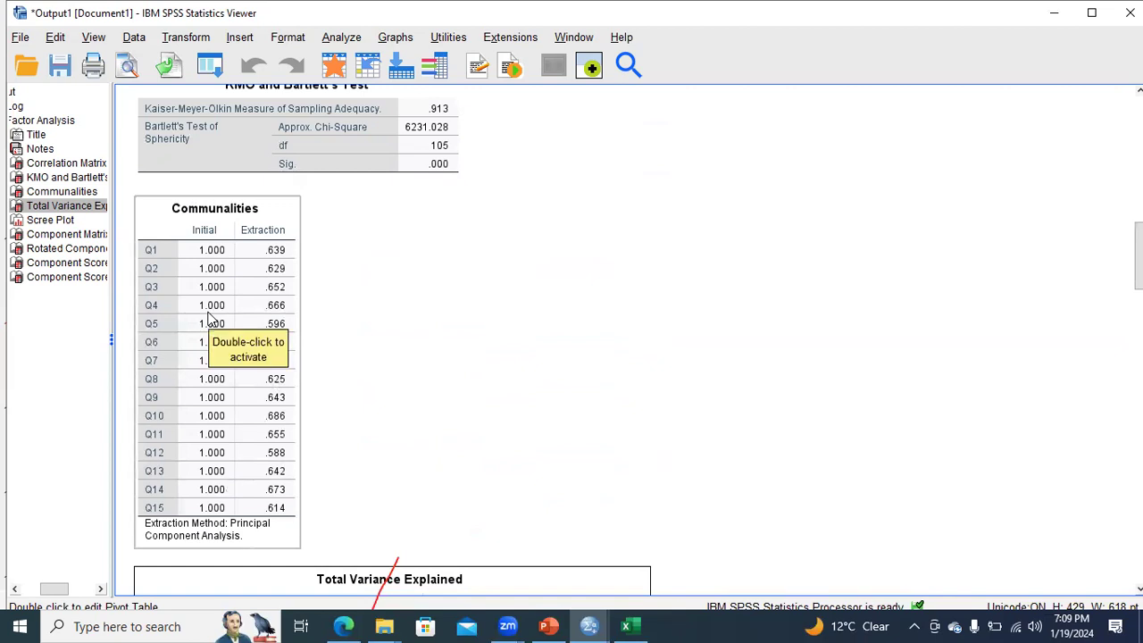
pyautogui.click(715, 348)
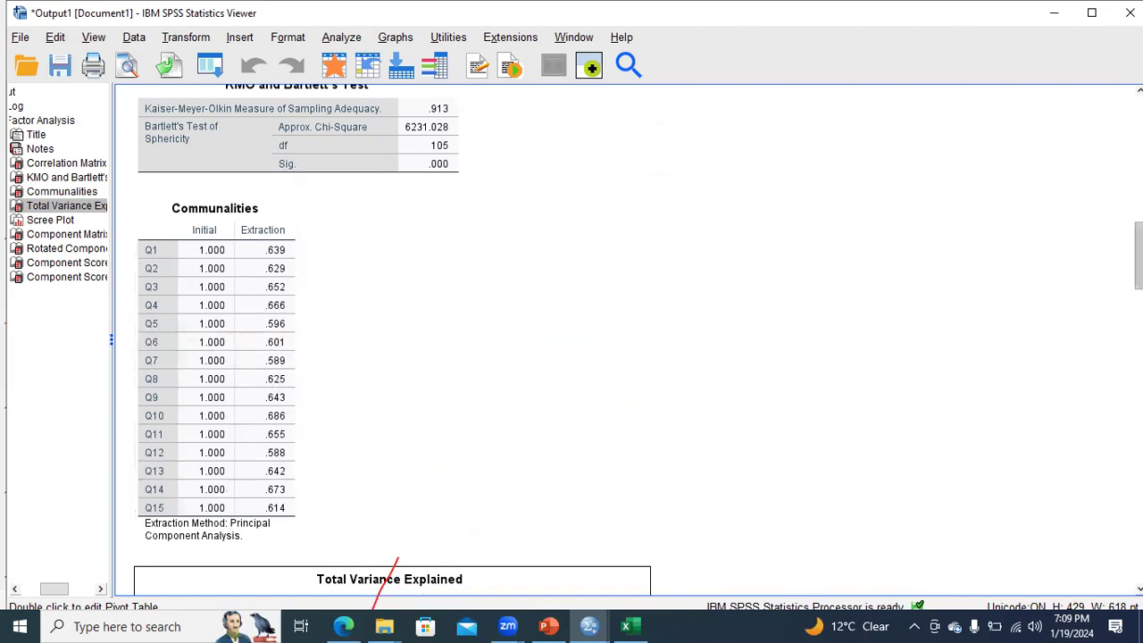
pyautogui.scroll(-15, 572, 339)
pyautogui.scroll(-10, 572, 340)
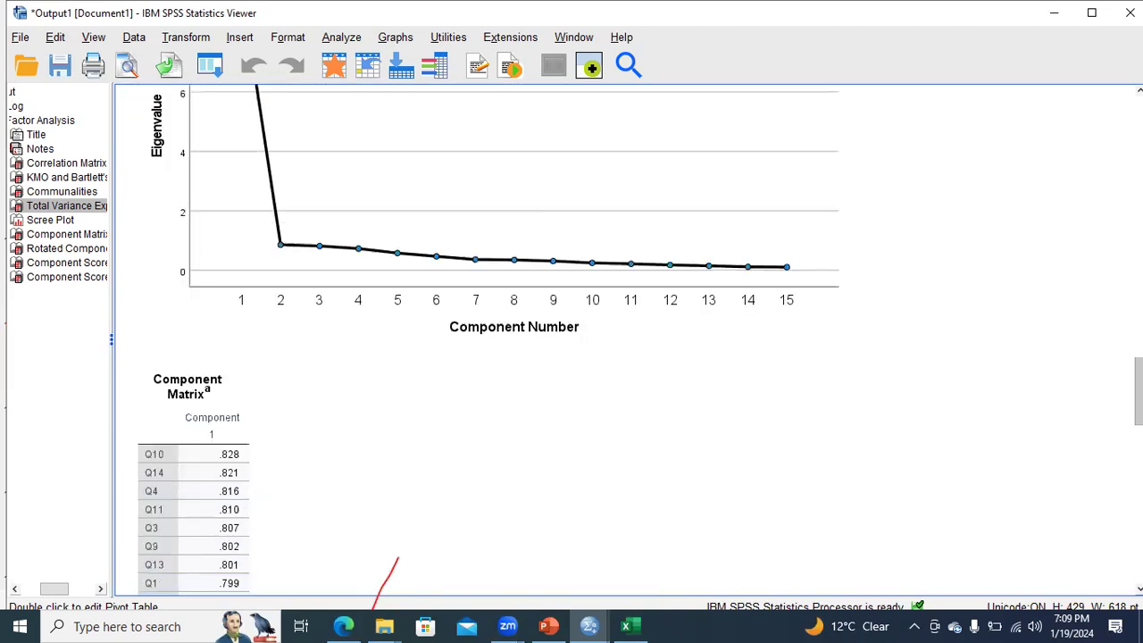
pyautogui.click(176, 274)
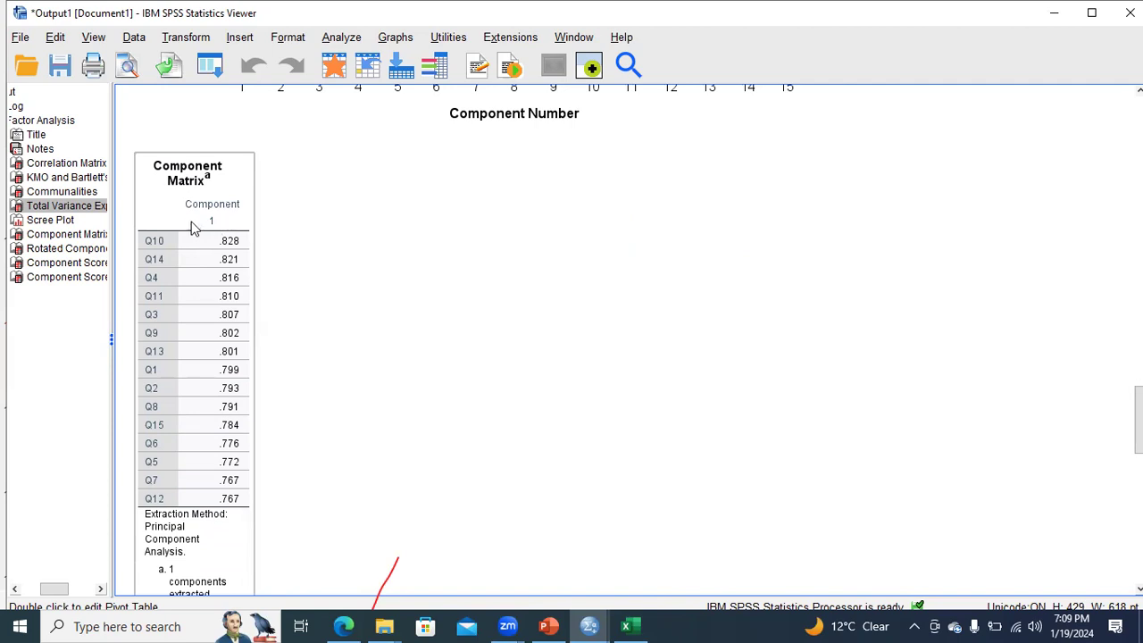
pyautogui.click(298, 219)
pyautogui.click(198, 223)
pyautogui.scroll(-5, 1139, 420)
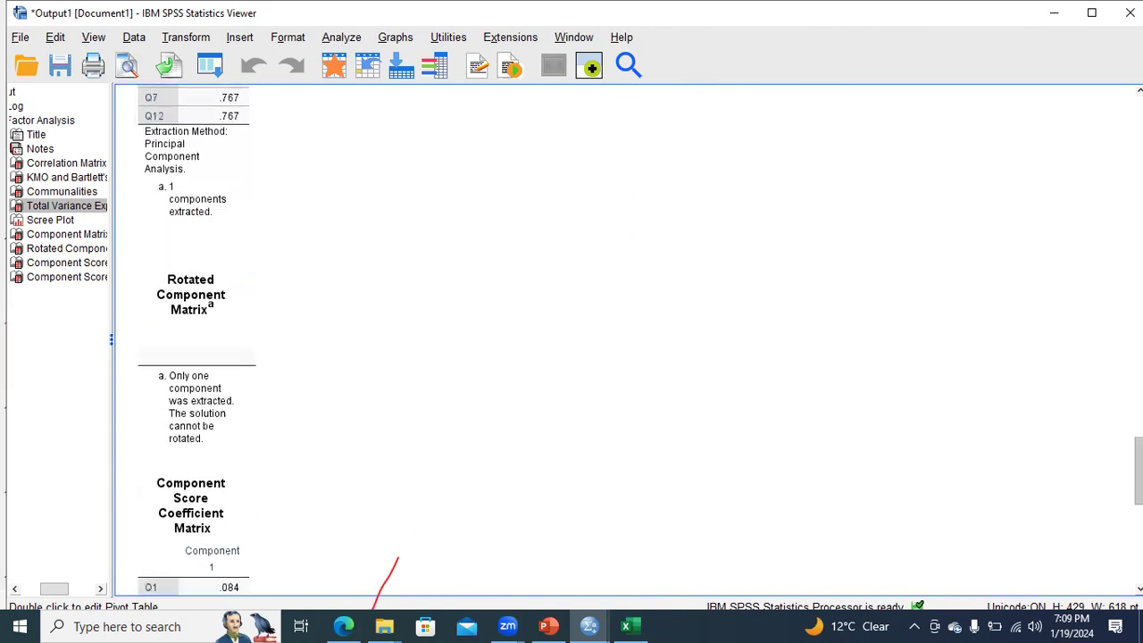
# - Examine the Component Score Coefficient Matrix and the Component Score Covariance Matrix at the end of the output
pyautogui.scroll(-5, 625, 339)
pyautogui.scroll(-2, 572, 339)
pyautogui.scroll(1, 571, 339)
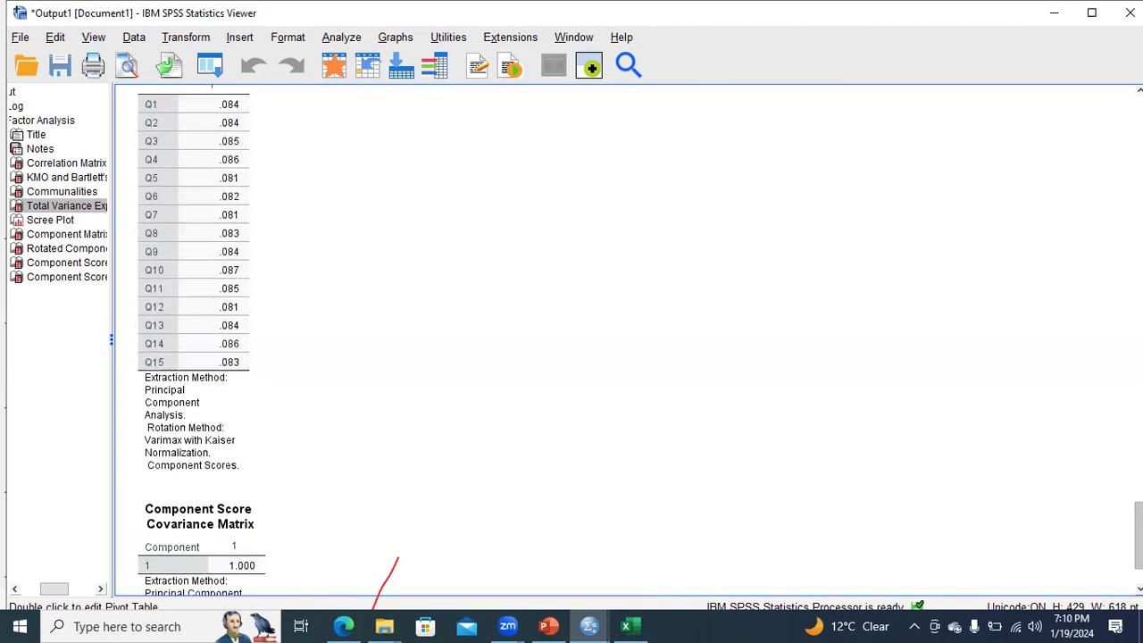
pyautogui.scroll(1, 572, 340)
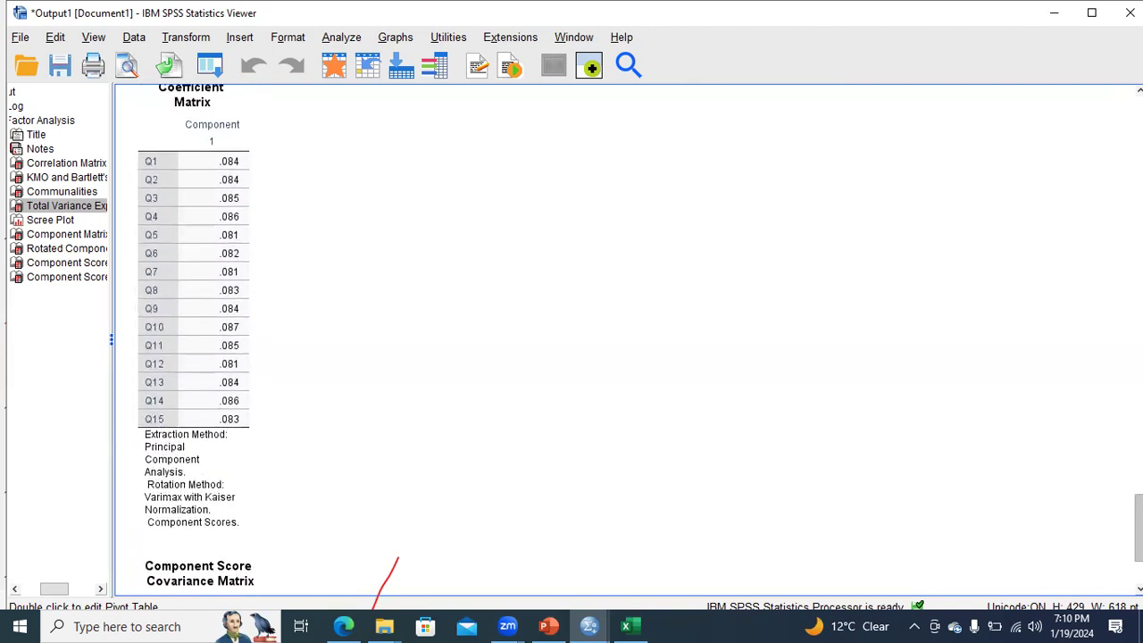
pyautogui.scroll(1, 625, 339)
pyautogui.scroll(-3, 625, 340)
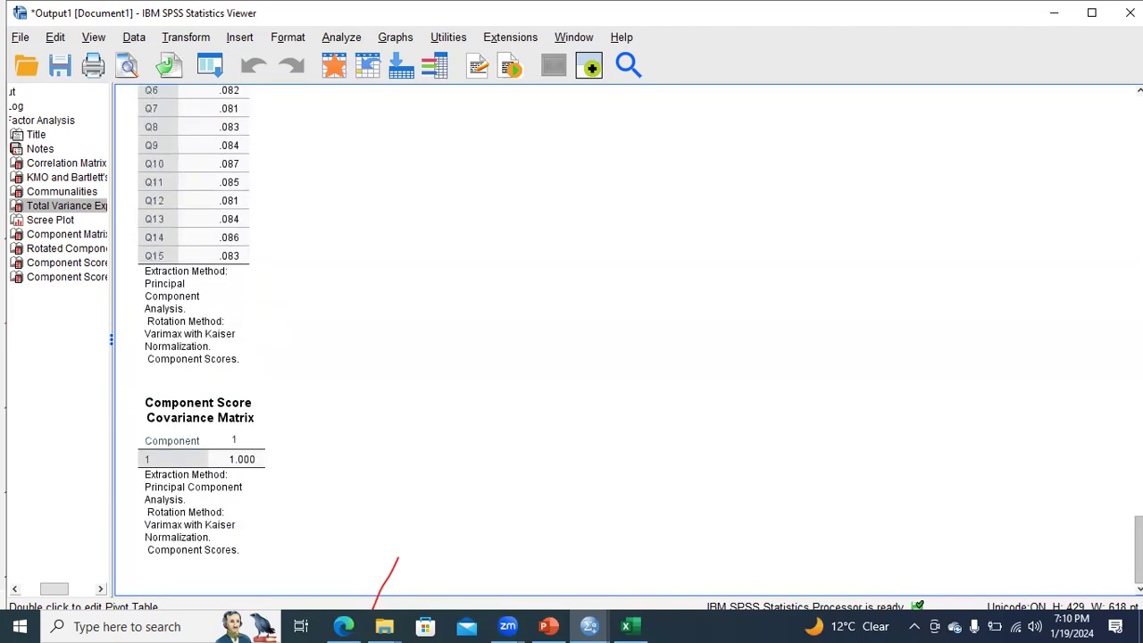
# - Go back to the Component Matrix and select it, then review the Total Variance Explained table above it
pyautogui.scroll(15, 197, 340)
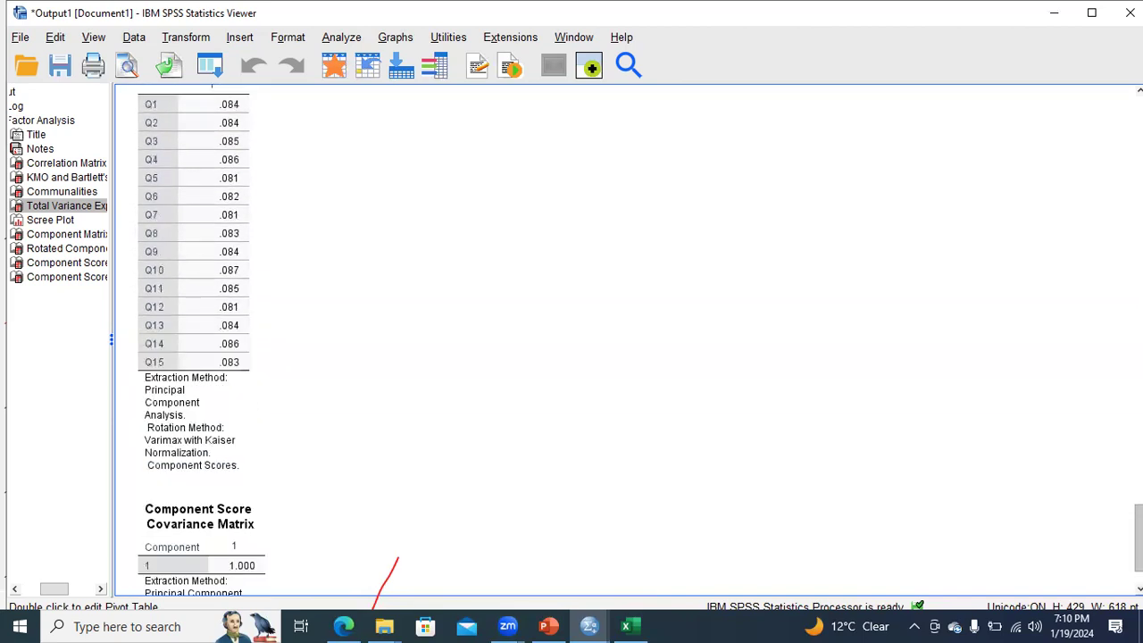
pyautogui.scroll(3, 197, 339)
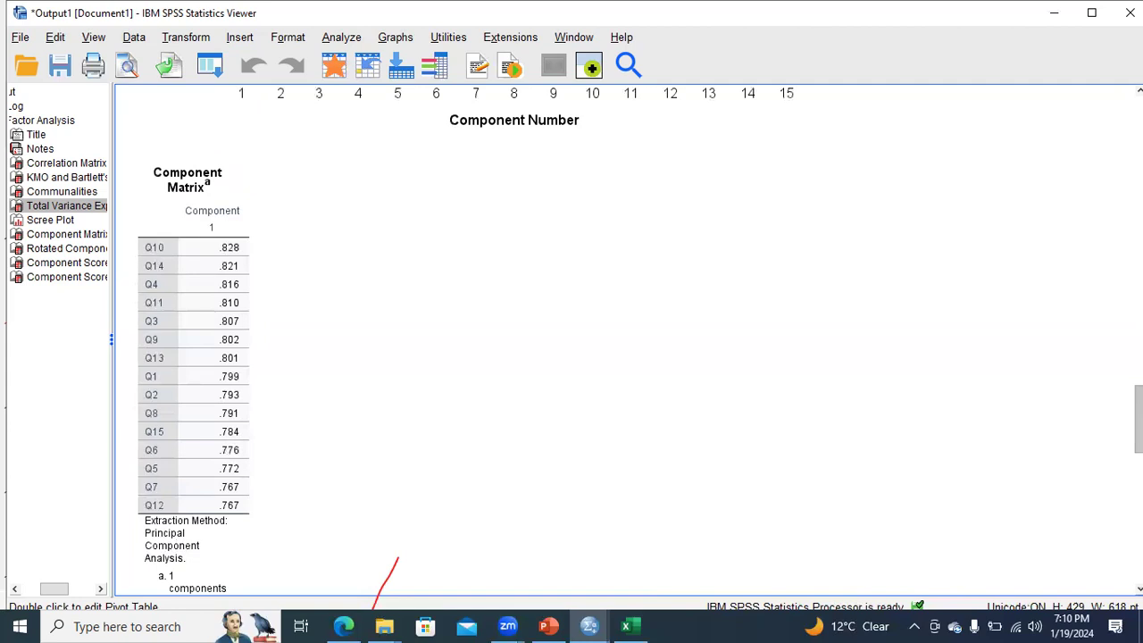
pyautogui.click(229, 369)
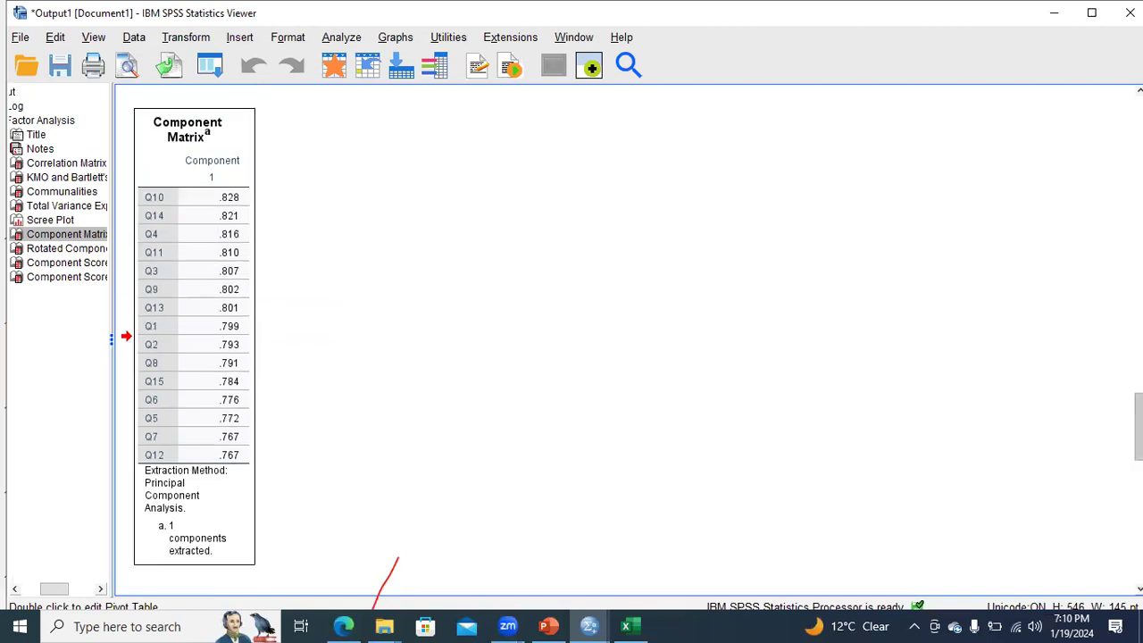
pyautogui.scroll(10, 620, 196)
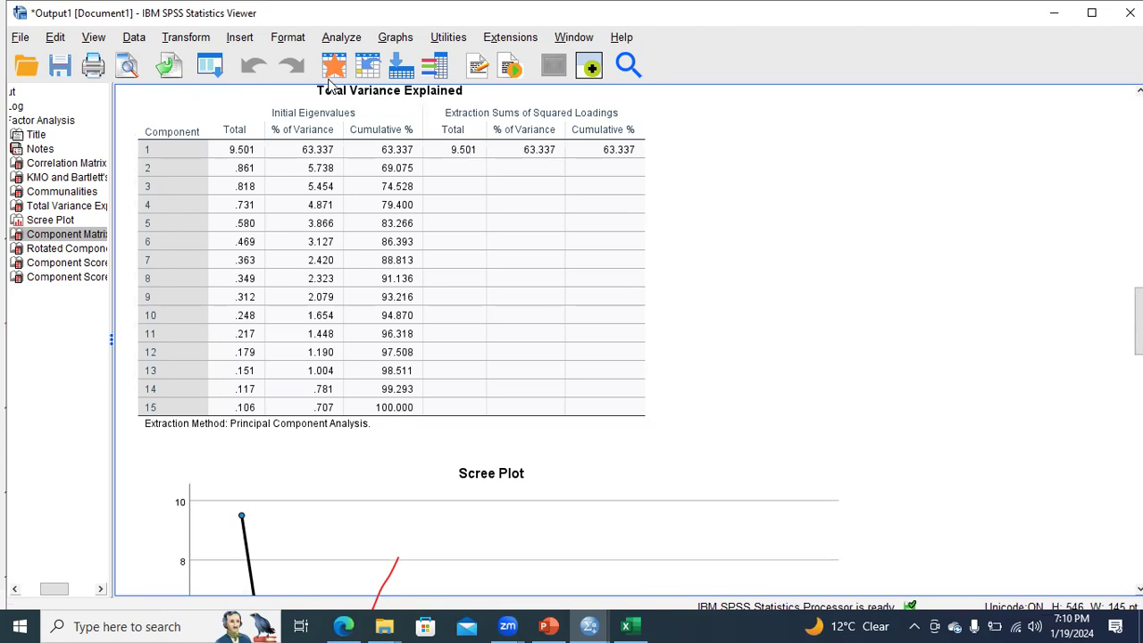
# - Rerun the factor analysis on Q1 to Q15 with extraction set to a fixed number of 3 factors
pyautogui.hotkey('alt', 'a')
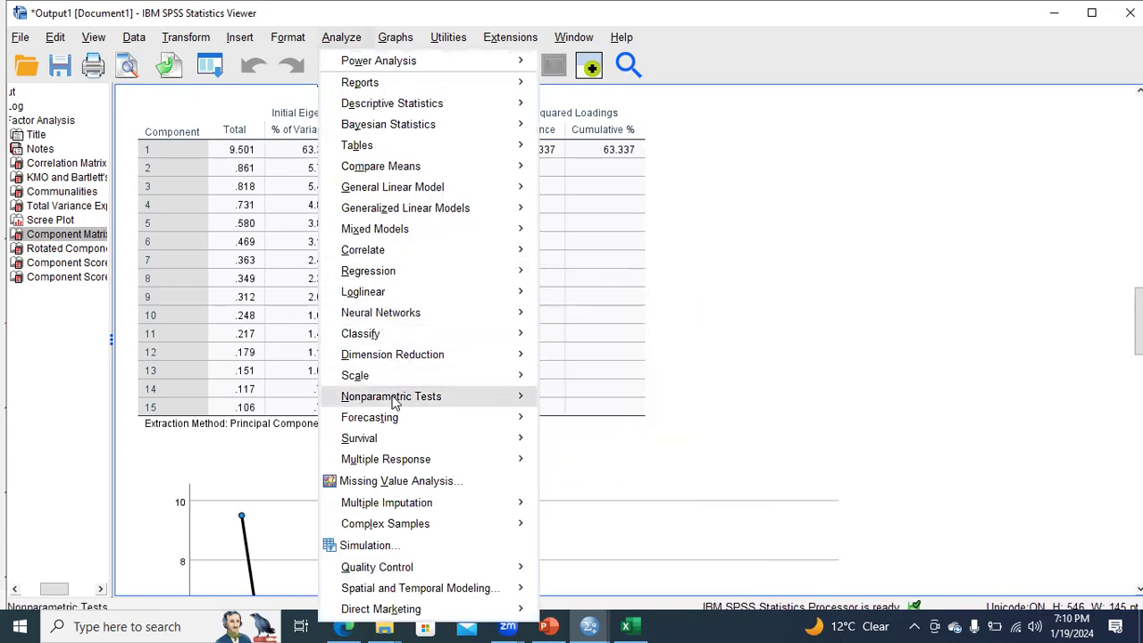
pyautogui.moveTo(403, 357)
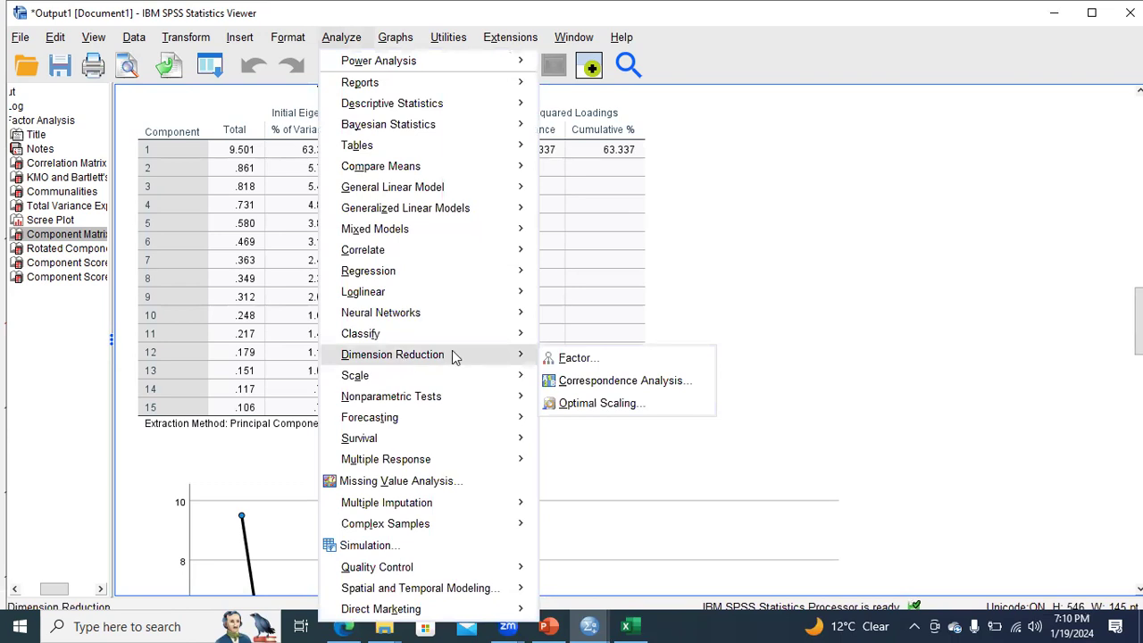
pyautogui.click(554, 358)
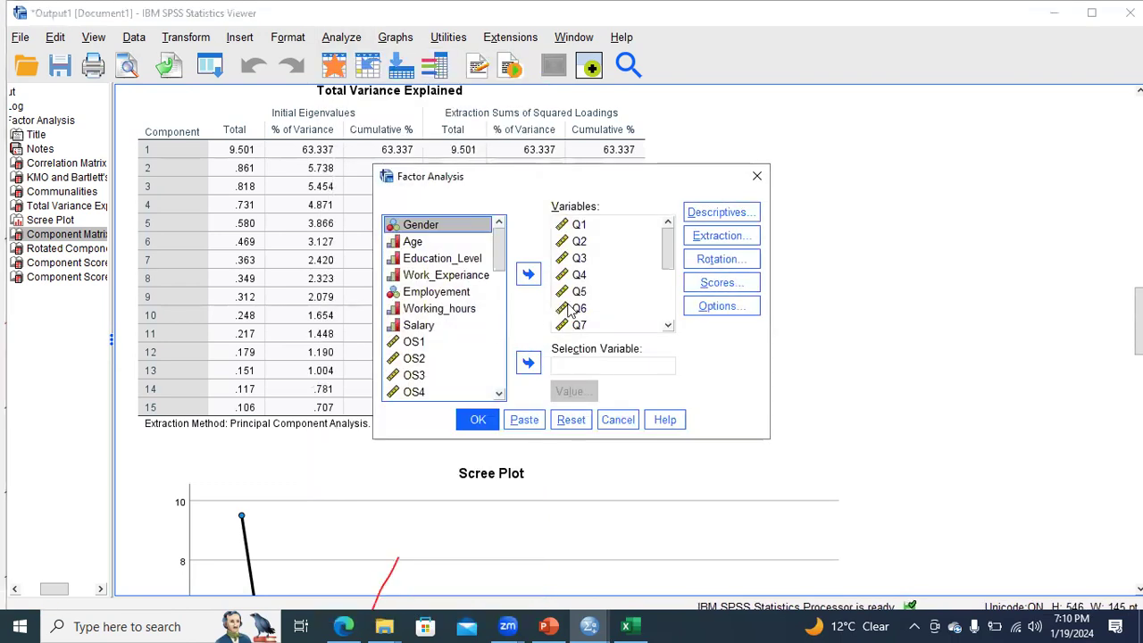
pyautogui.click(738, 219)
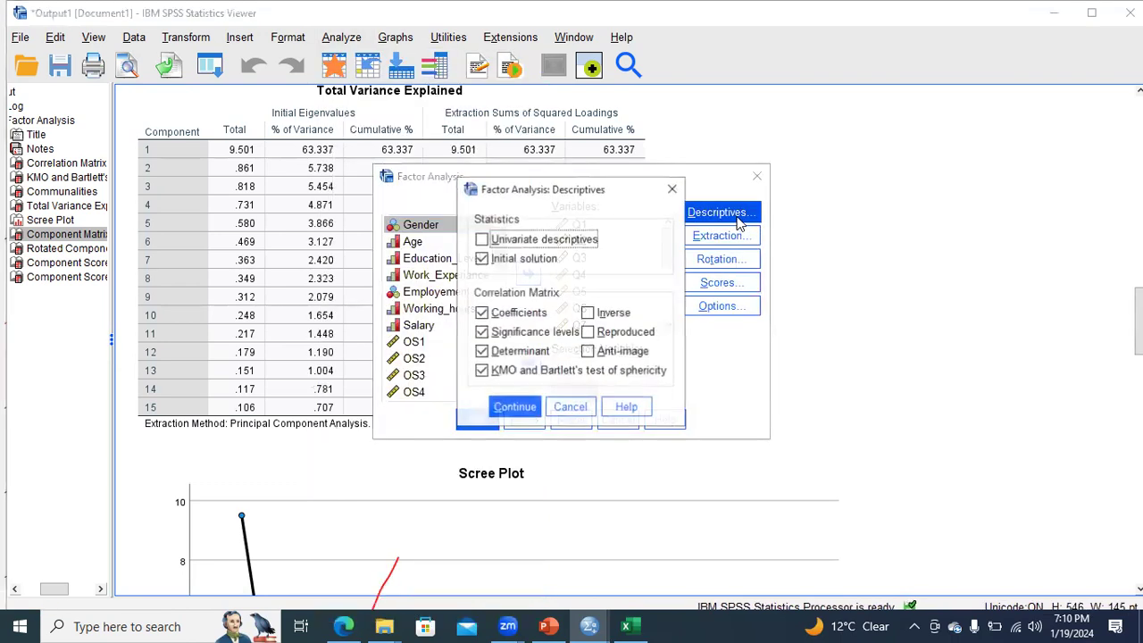
pyautogui.click(673, 188)
pyautogui.click(714, 236)
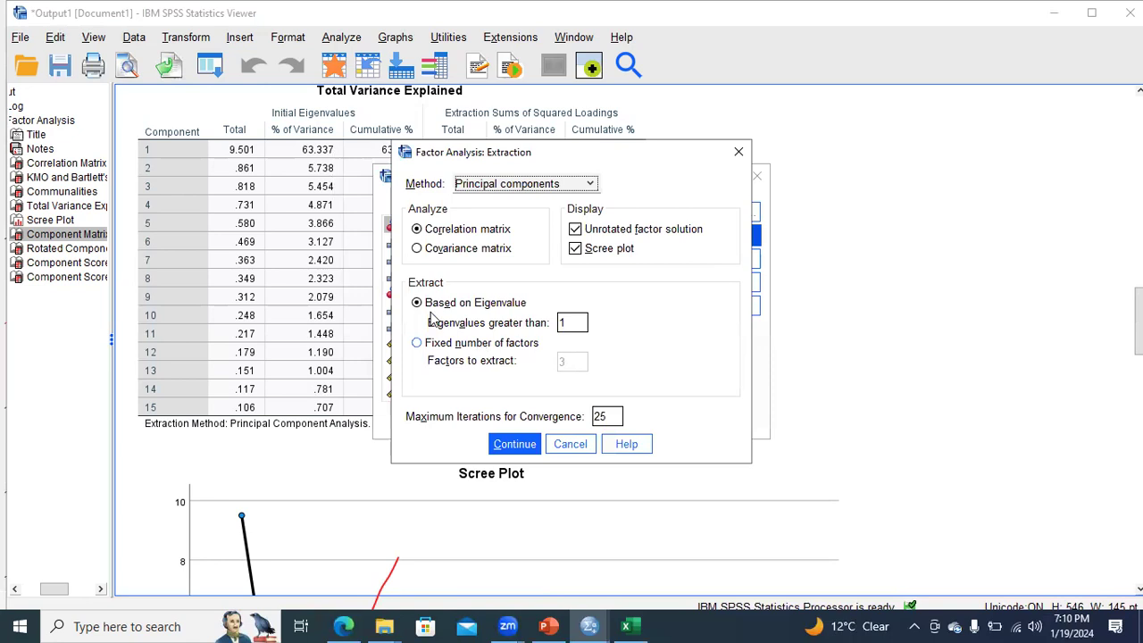
pyautogui.click(417, 344)
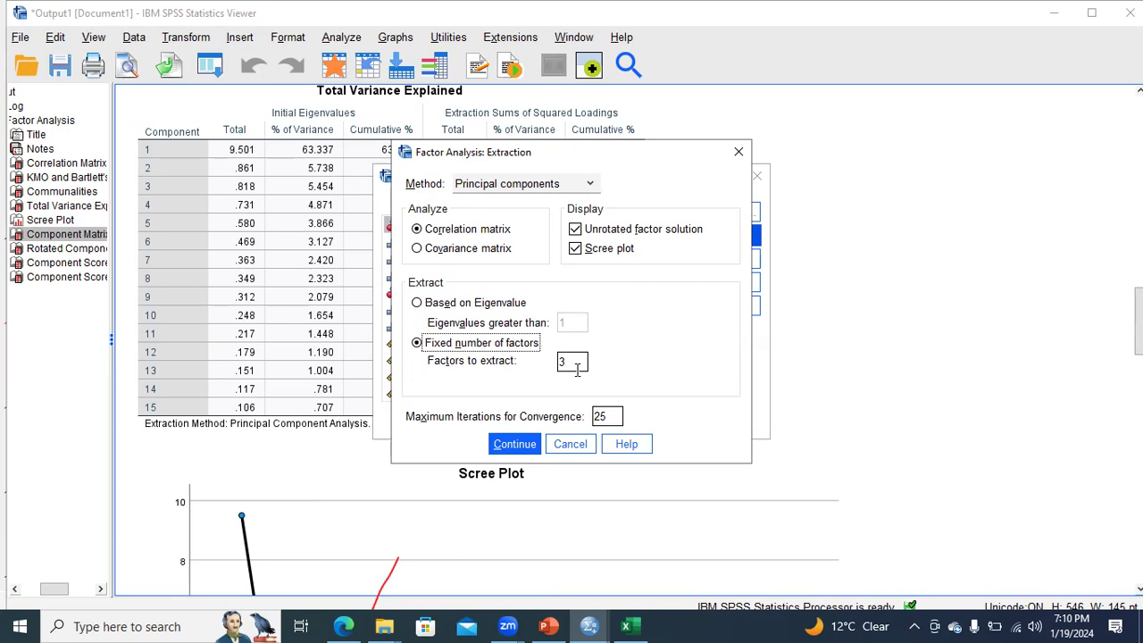
pyautogui.click(513, 447)
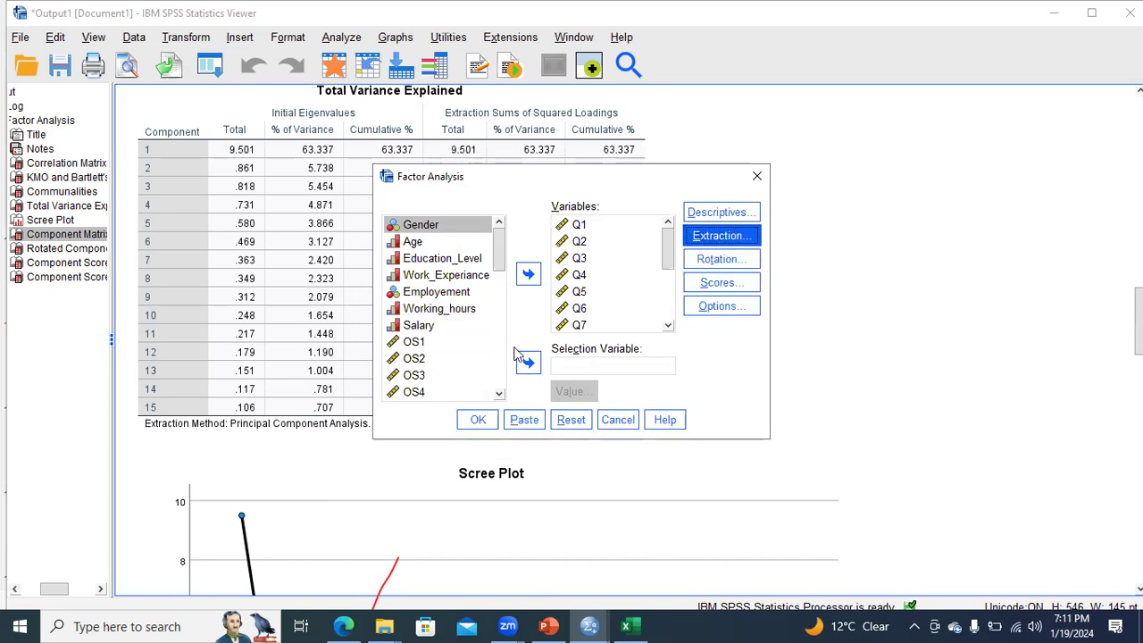
pyautogui.click(477, 421)
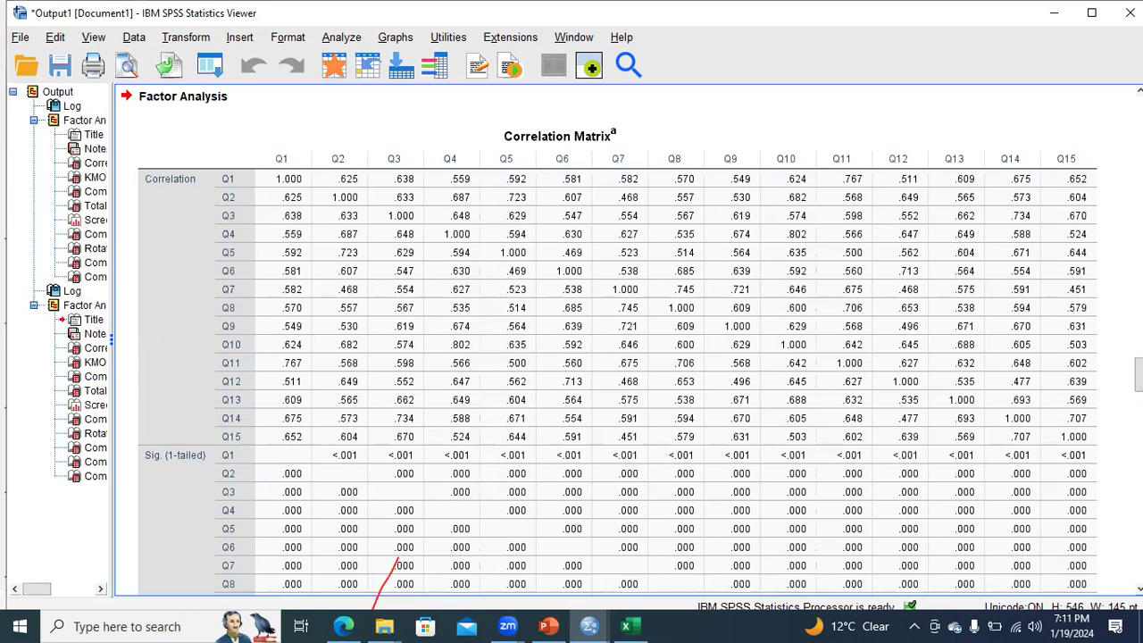
# - Examine the new output's KMO and Bartlett's Test, Communalities, Total Variance Explained table and Scree Plot
pyautogui.scroll(-10, 609, 342)
pyautogui.scroll(-4, 474, 286)
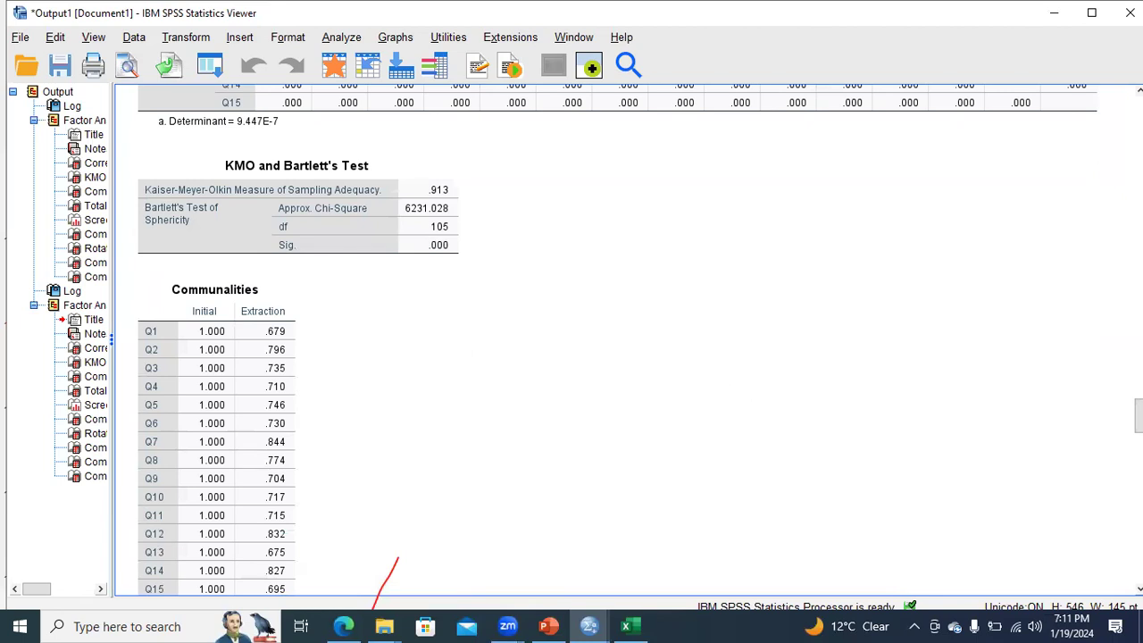
pyautogui.scroll(-4, 402, 303)
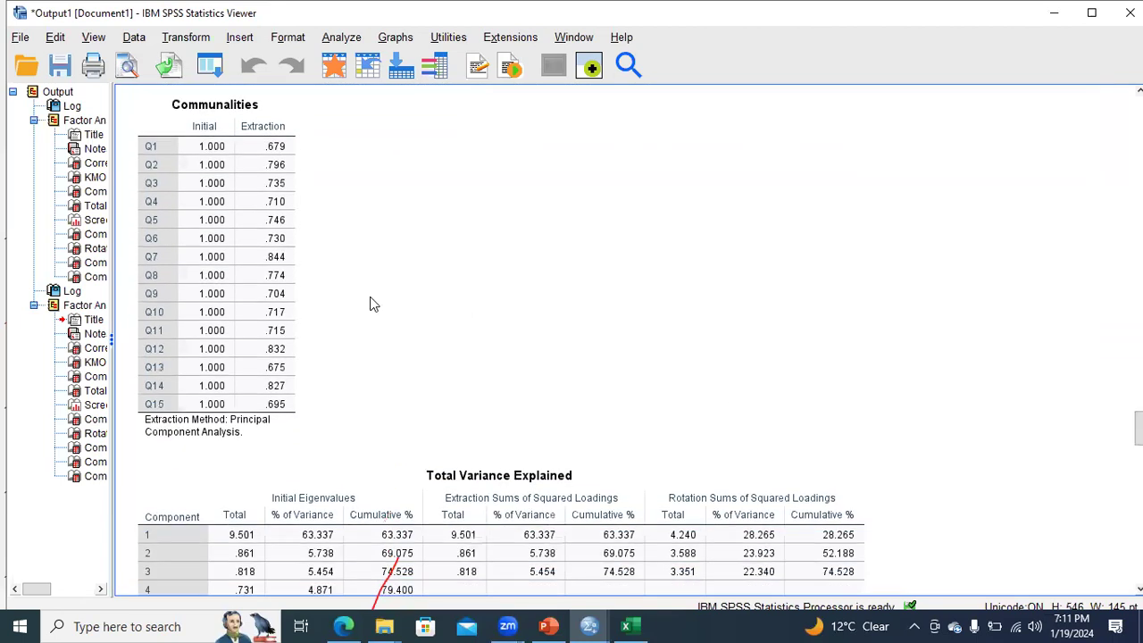
pyautogui.scroll(-5, 1139, 428)
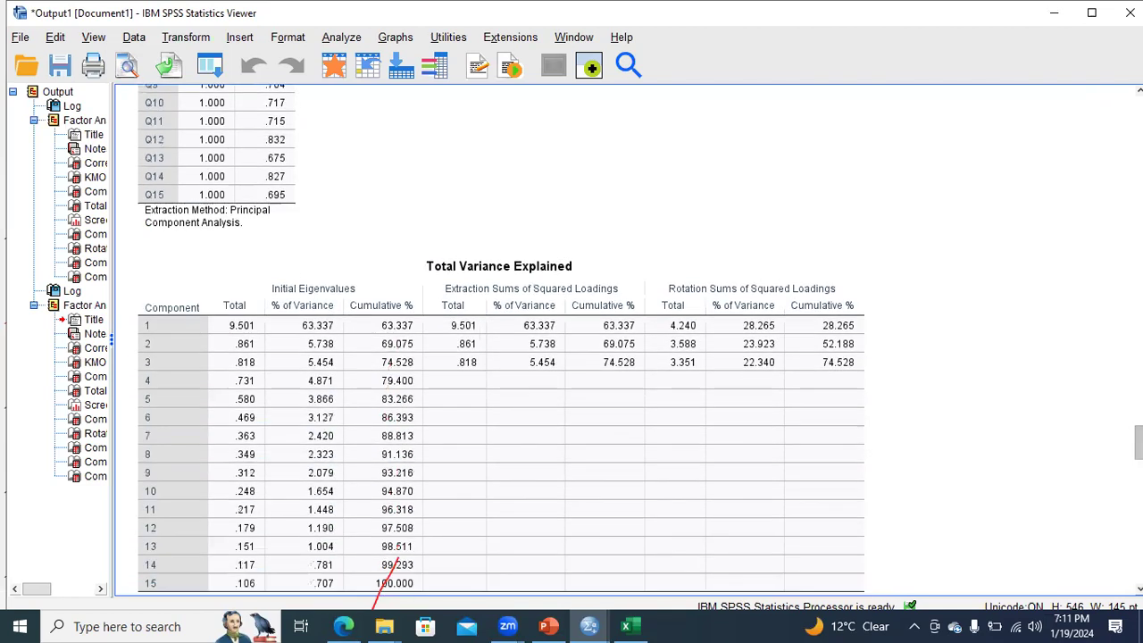
pyautogui.scroll(-2, 581, 312)
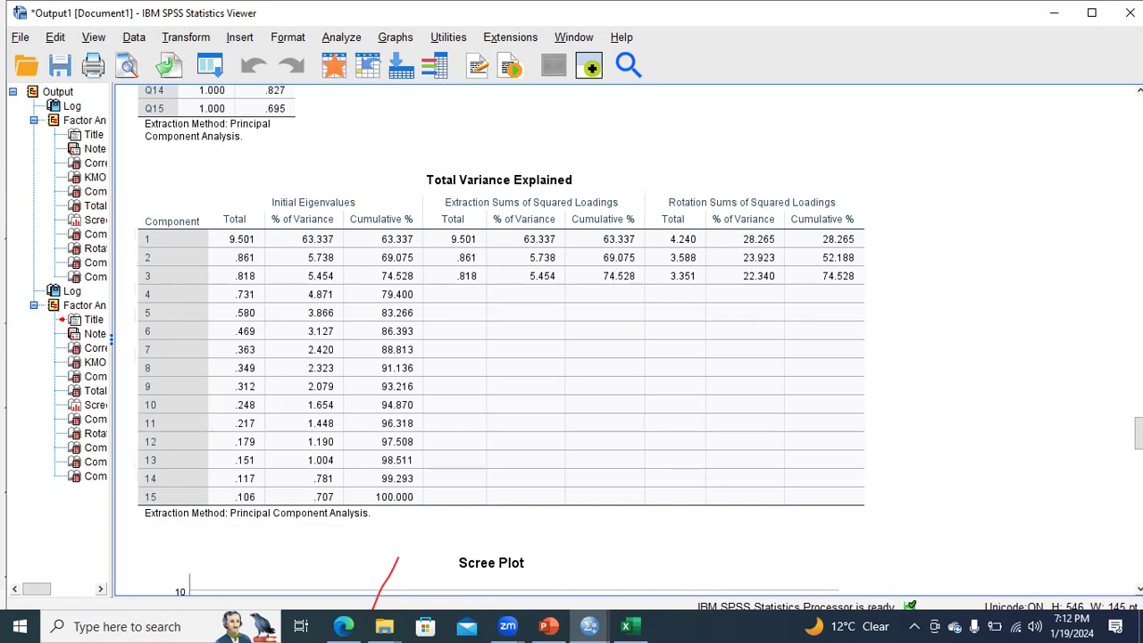
pyautogui.scroll(-10, 488, 339)
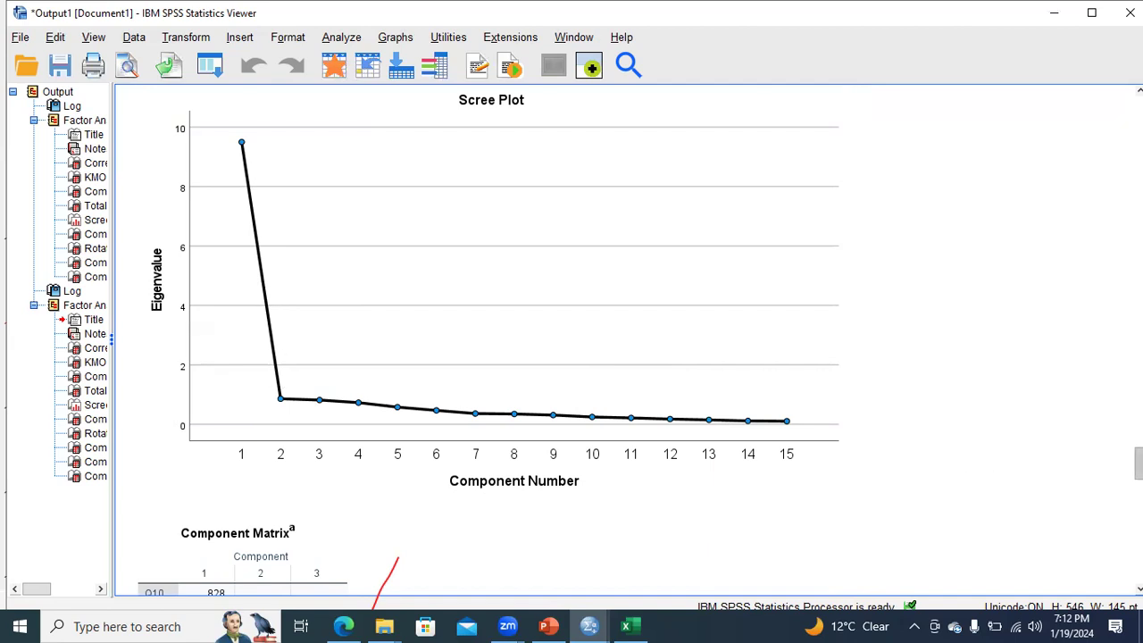
# - Examine the item loadings in the three-factor Component Matrix and Rotated Component Matrix
pyautogui.scroll(-5, 528, 339)
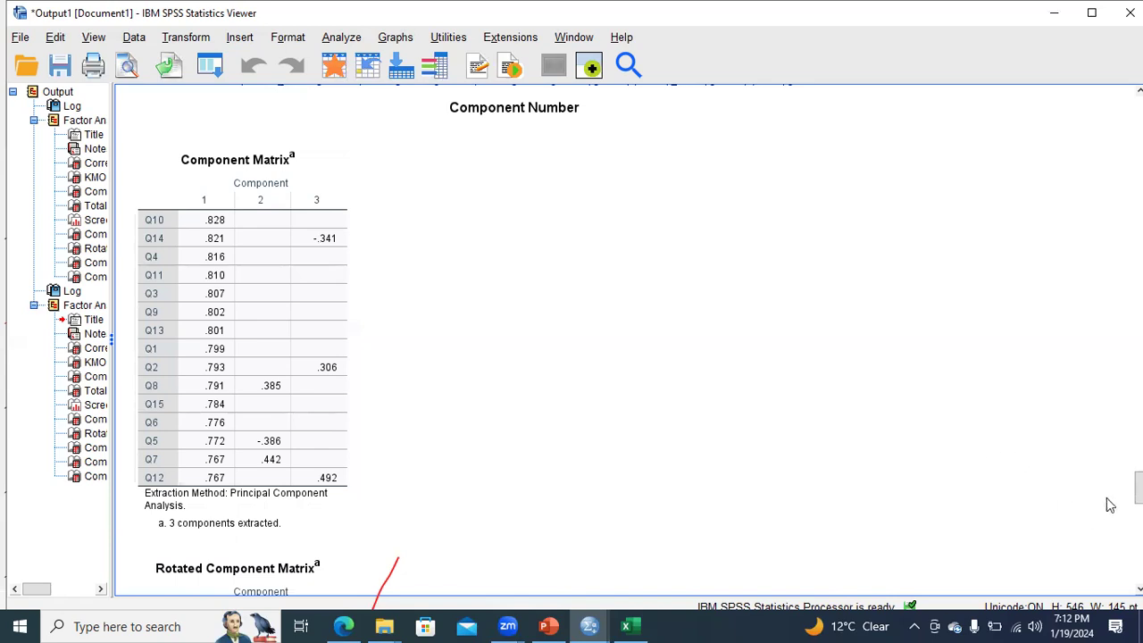
pyautogui.scroll(-4, 1139, 491)
pyautogui.scroll(-3, 572, 339)
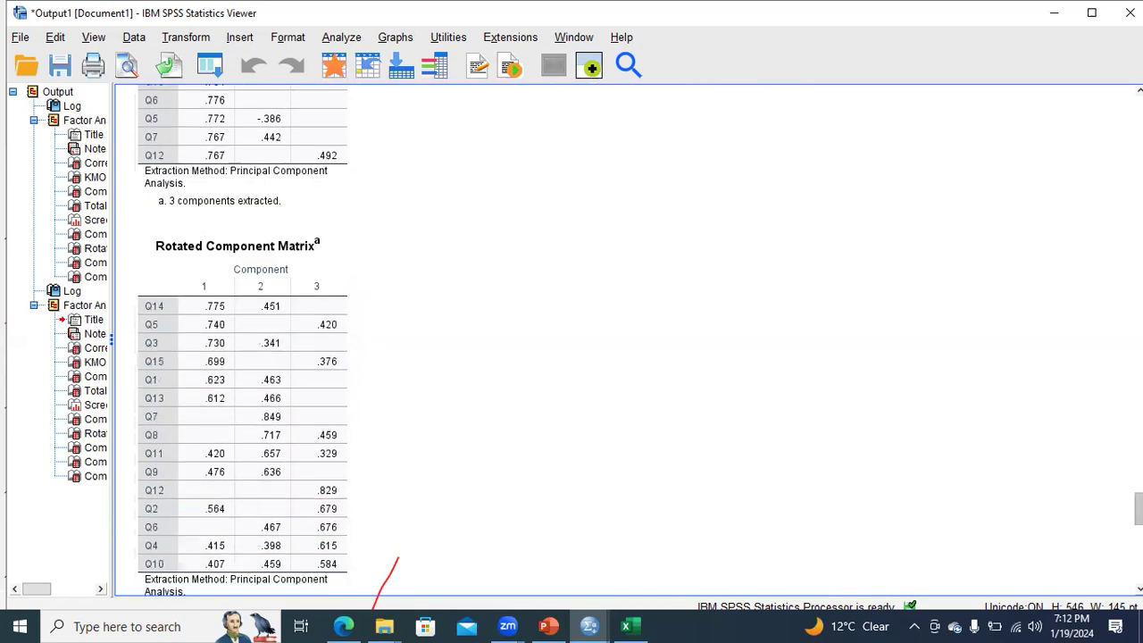
pyautogui.scroll(-5, 643, 366)
pyautogui.scroll(1, 643, 366)
pyautogui.click(346, 306)
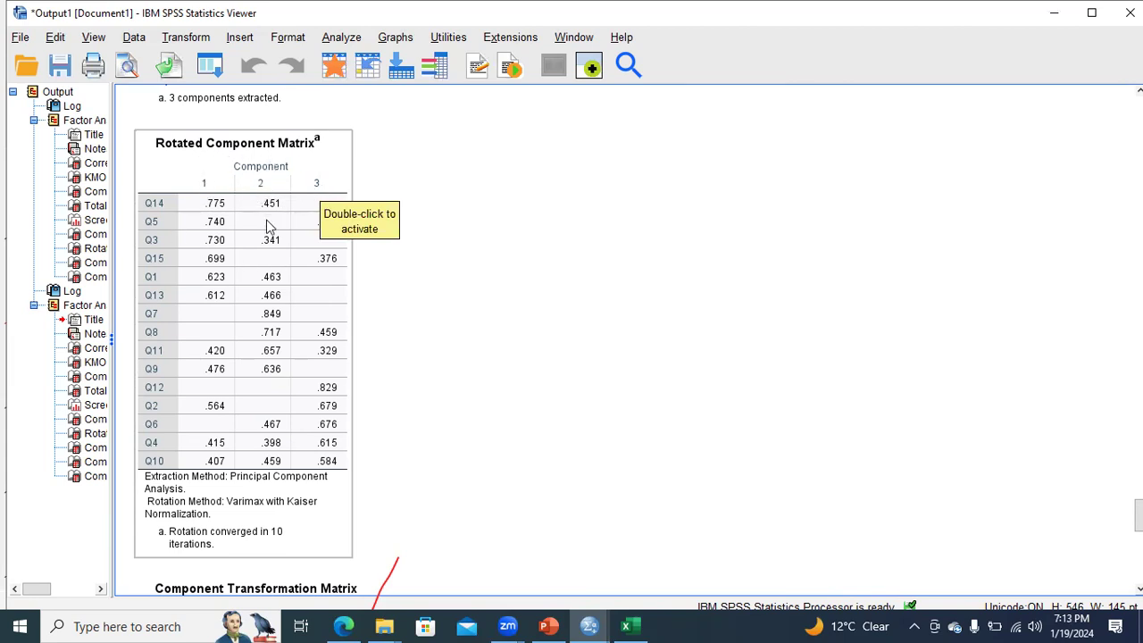
pyautogui.click(518, 362)
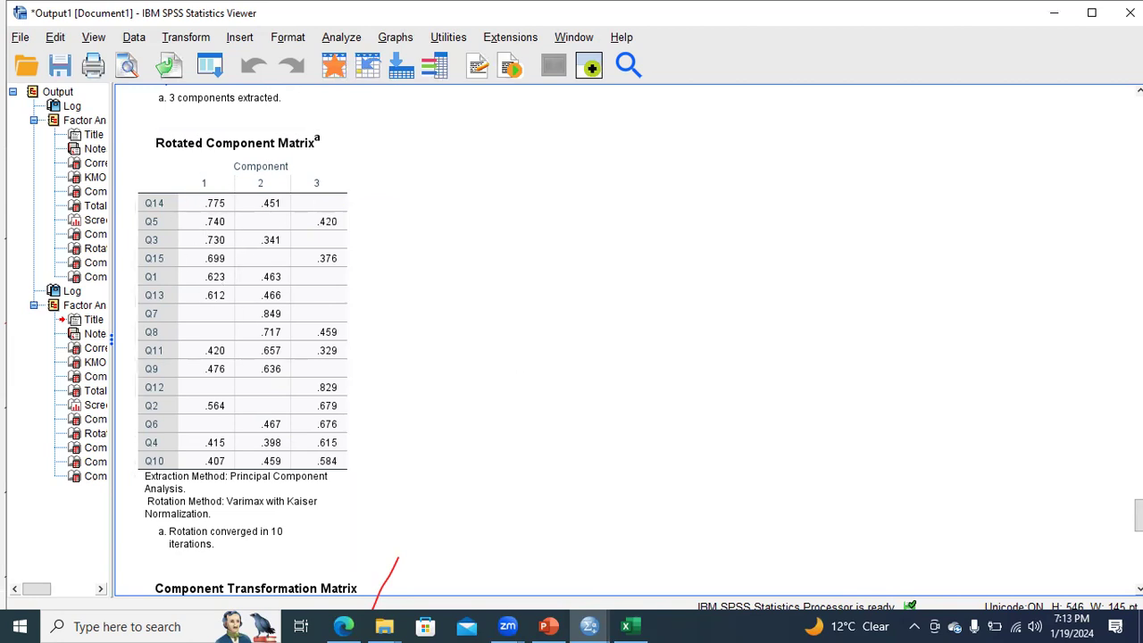
# - Check the Component Transformation Matrix and Component Score Coefficient Matrix, and return to the Rotated Component Matrix
pyautogui.scroll(-10, 518, 362)
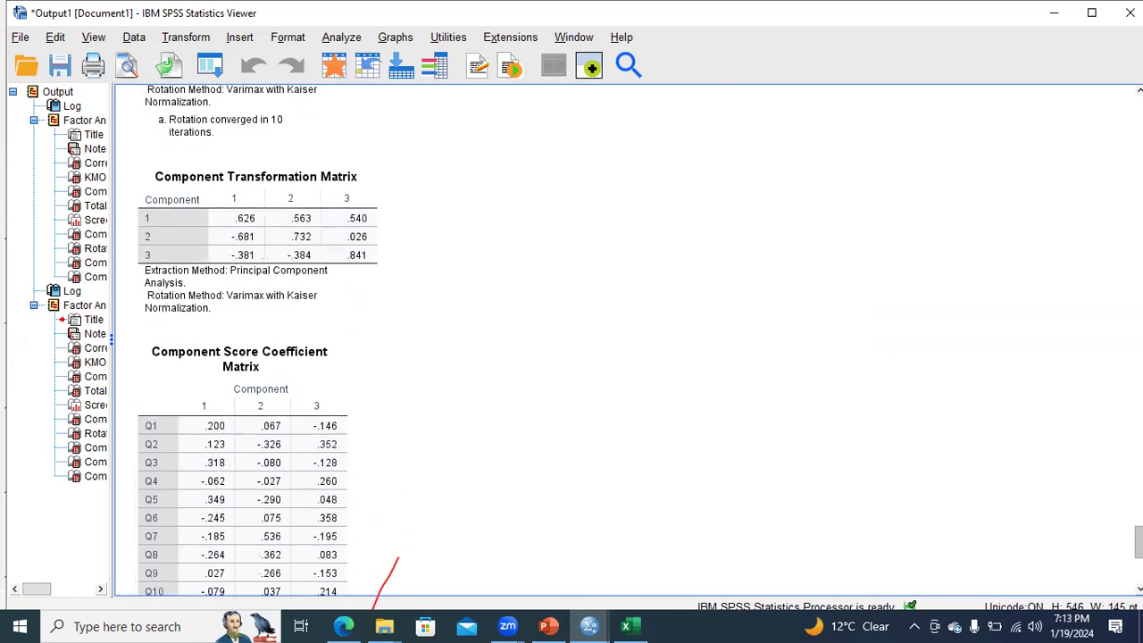
pyautogui.scroll(-1, 518, 362)
pyautogui.scroll(12, 518, 363)
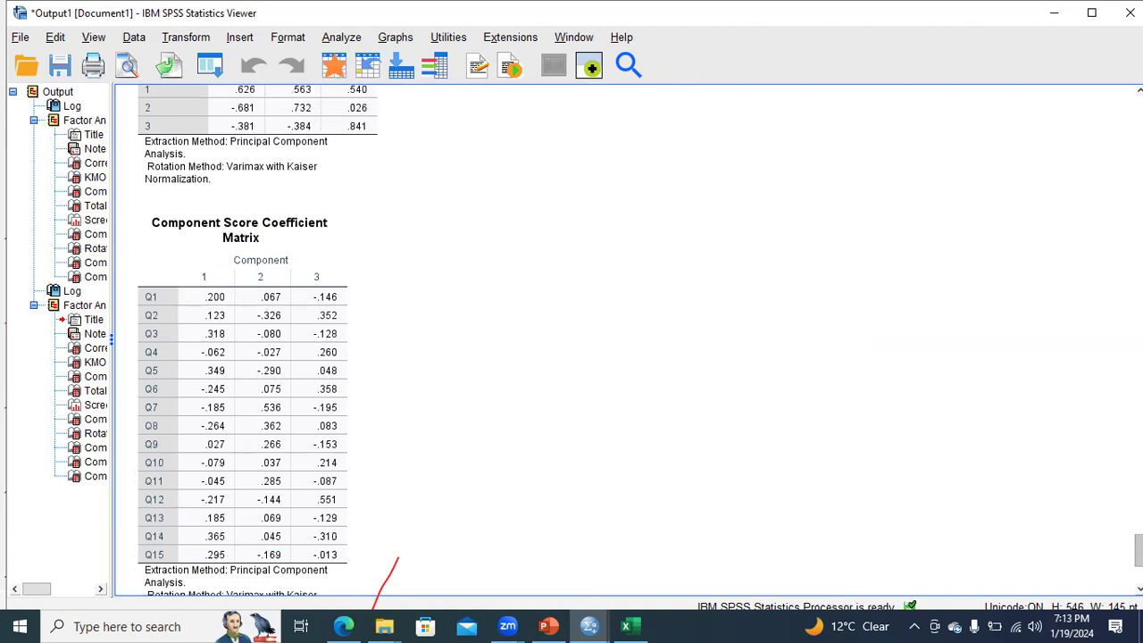
pyautogui.scroll(1, 604, 462)
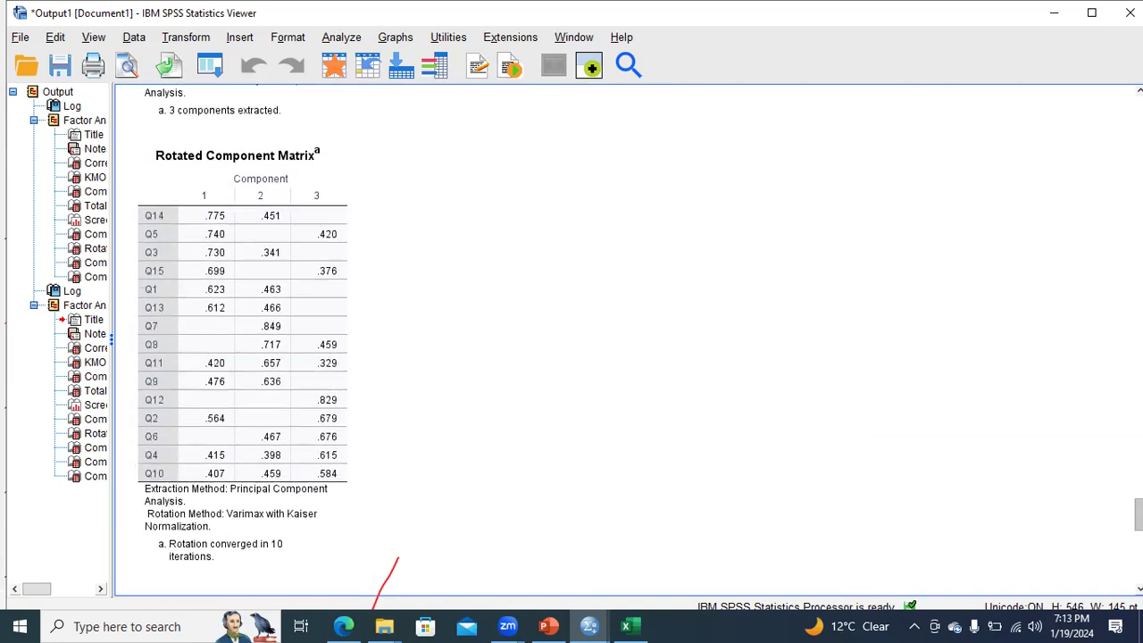
# - Select the three-factor Rotated Component Matrix to read its loadings, and switch to the EFA slides in PowerPoint
pyautogui.click(198, 371)
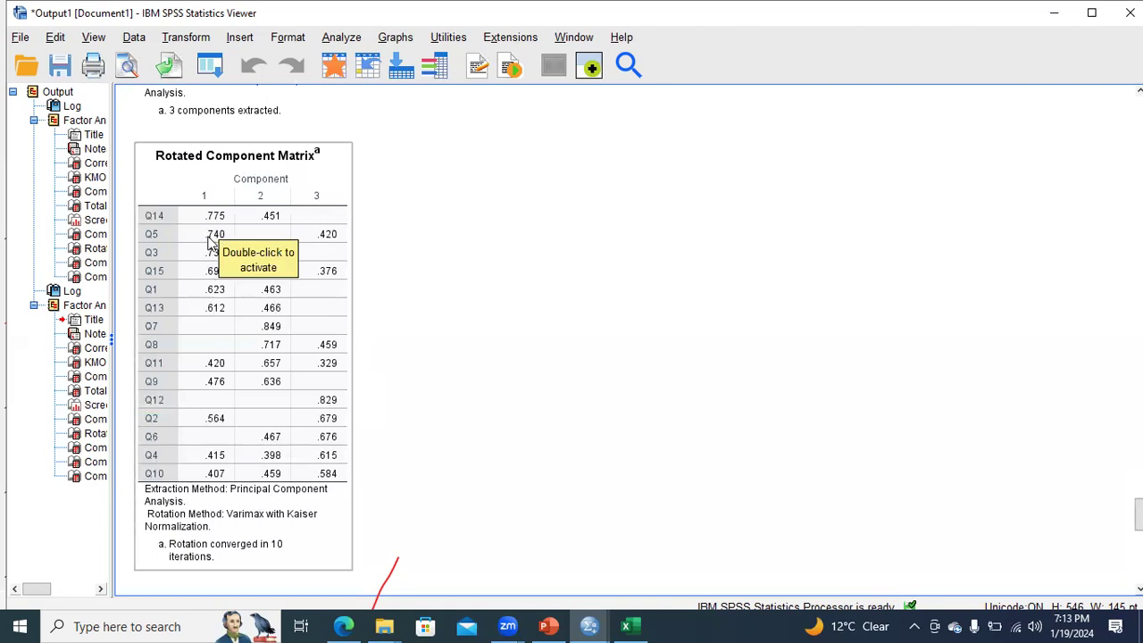
pyautogui.click(218, 316)
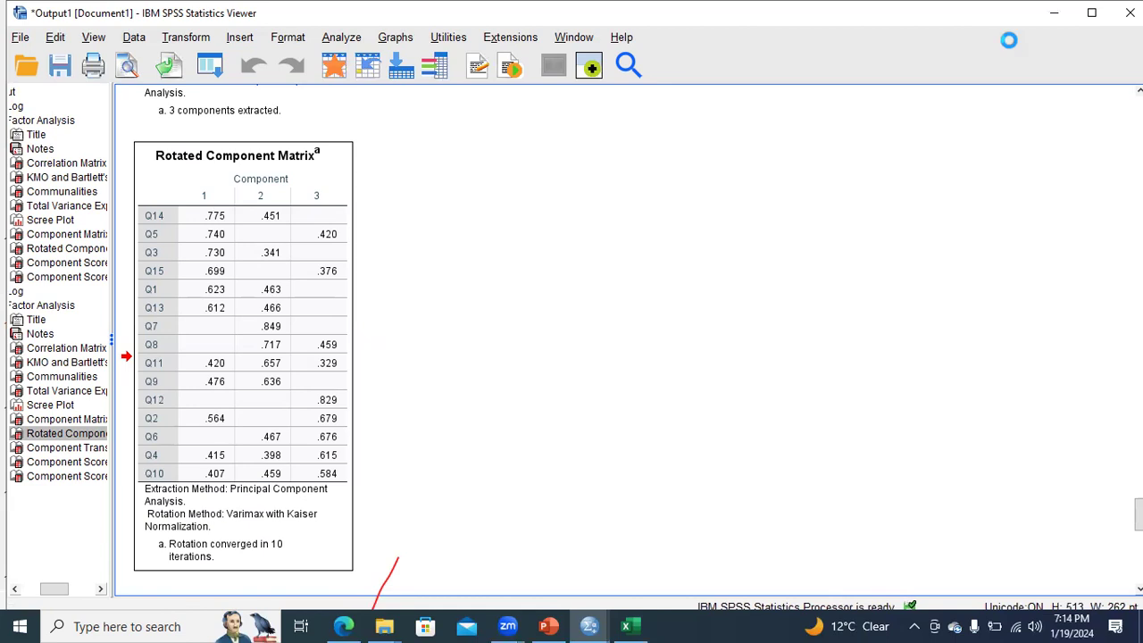
pyautogui.click(1058, 25)
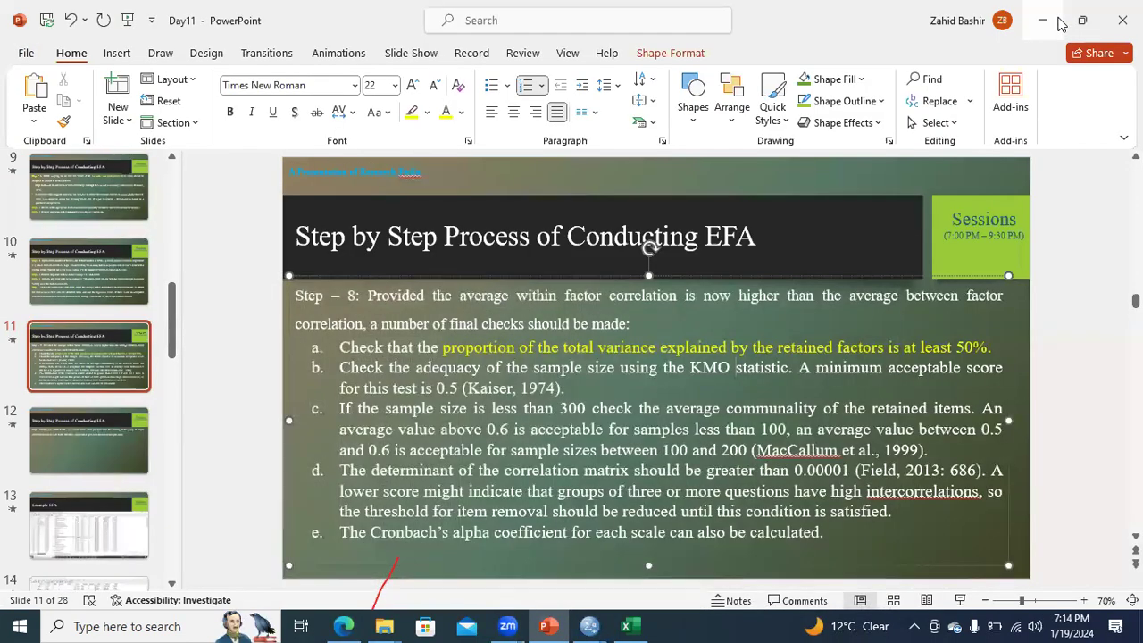
# - Minimize the open windows, create a new Word document on the desktop with its default name, and open it
pyautogui.click(1059, 25)
pyautogui.click(1047, 11)
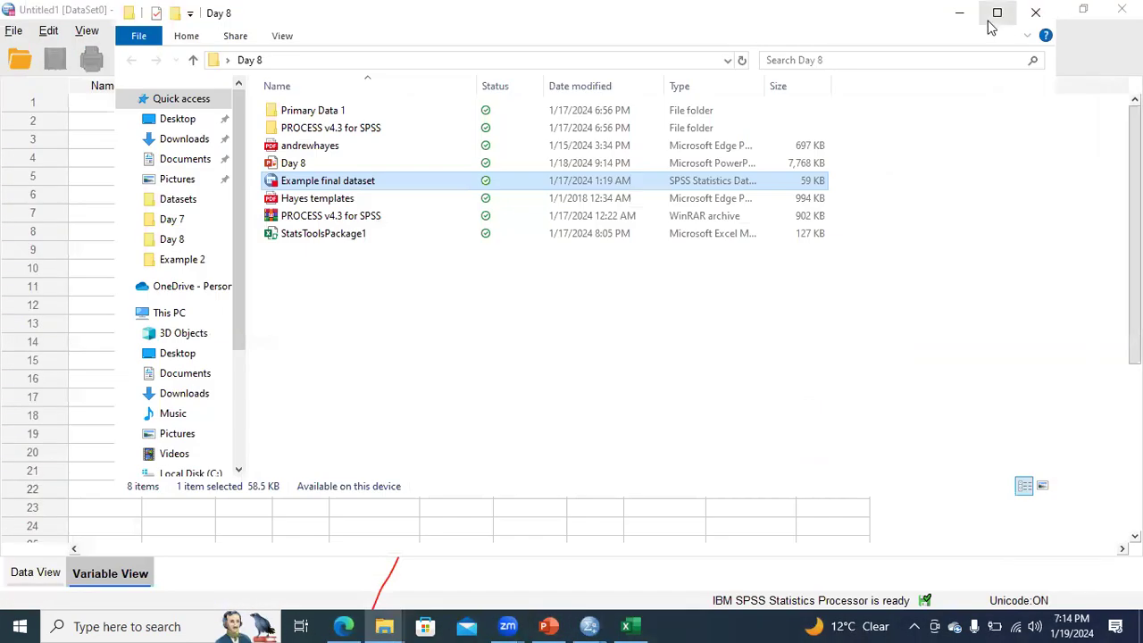
pyautogui.click(954, 16)
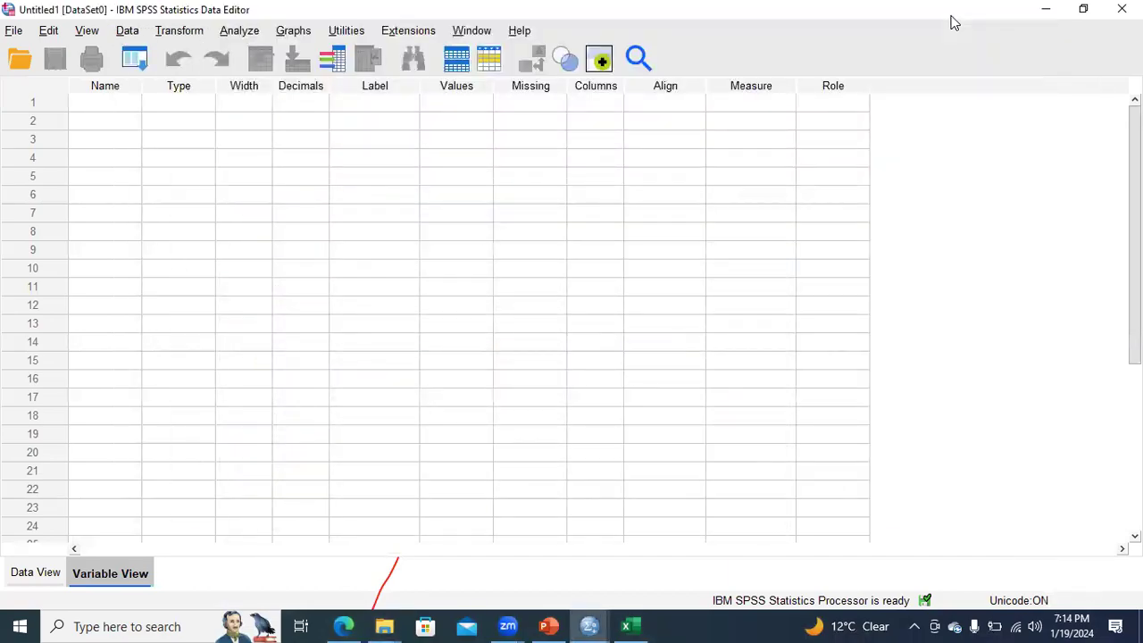
pyautogui.click(1041, 16)
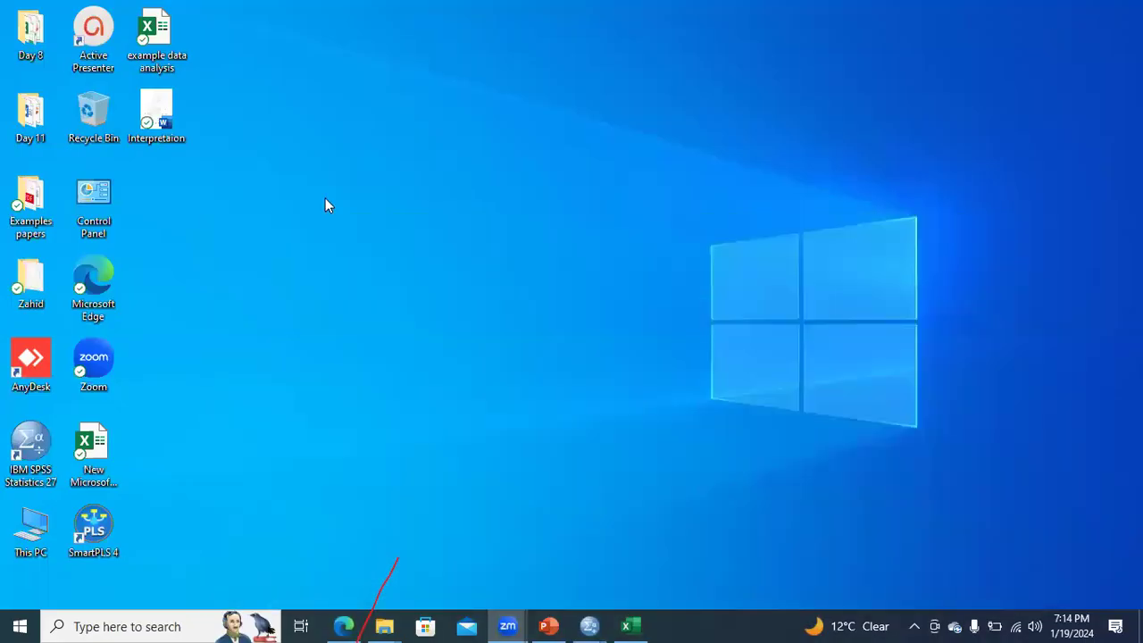
pyautogui.rightClick(221, 170)
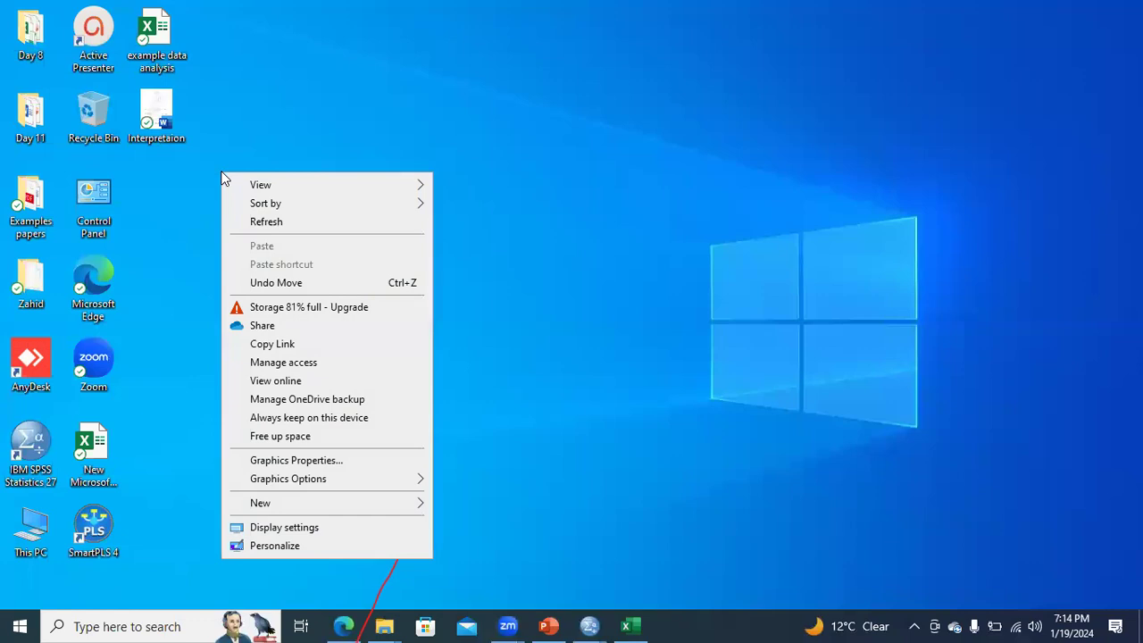
pyautogui.moveTo(322, 506)
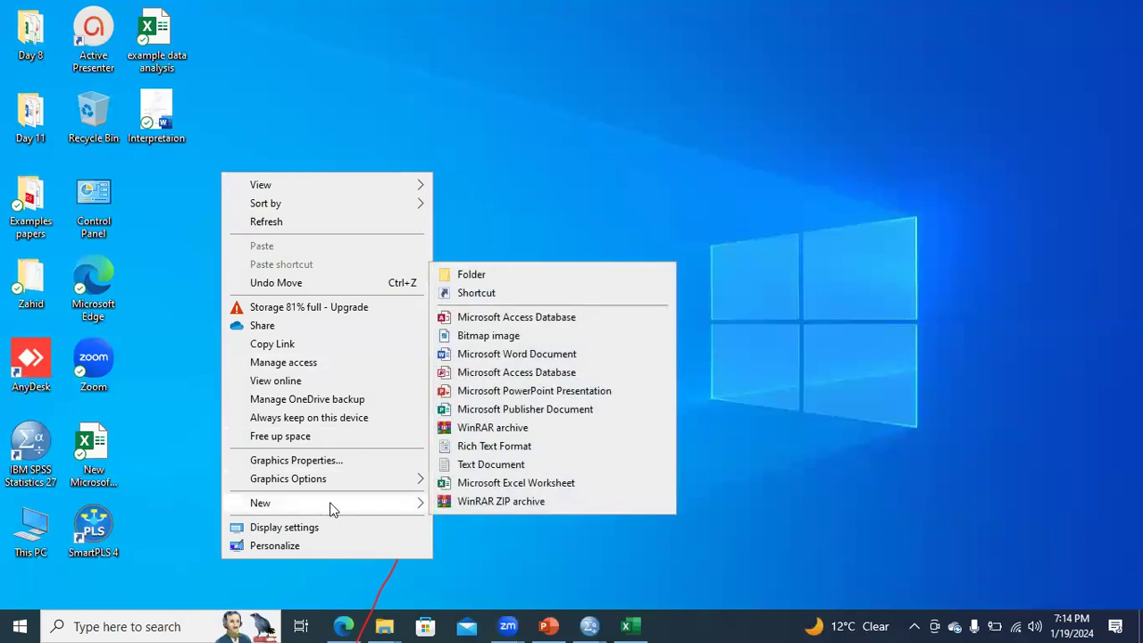
pyautogui.click(497, 354)
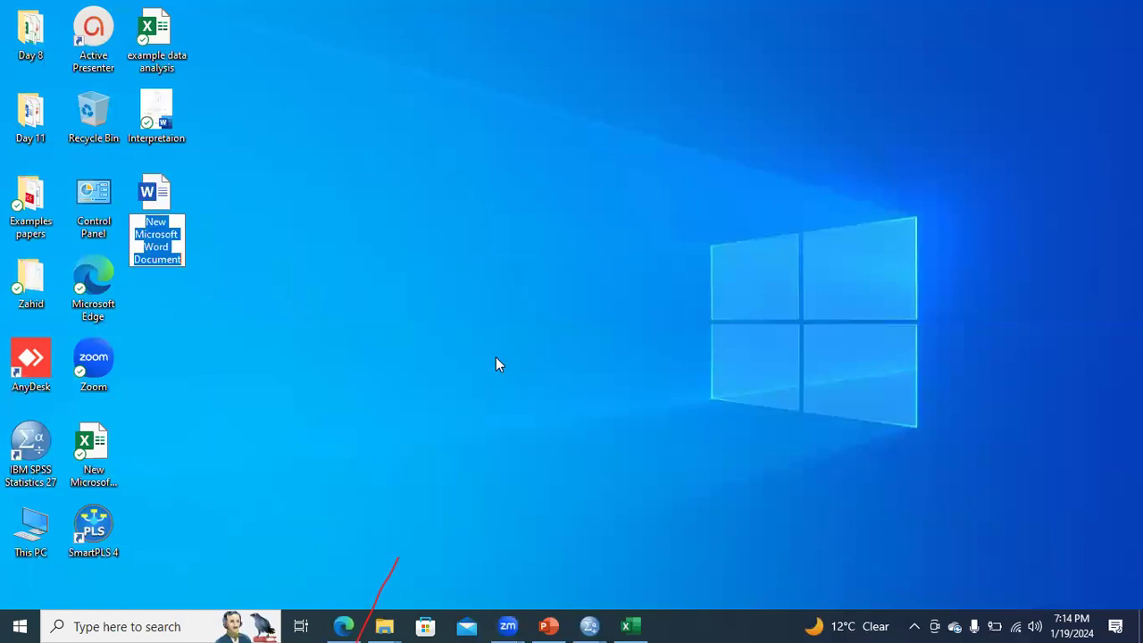
pyautogui.press('Return')
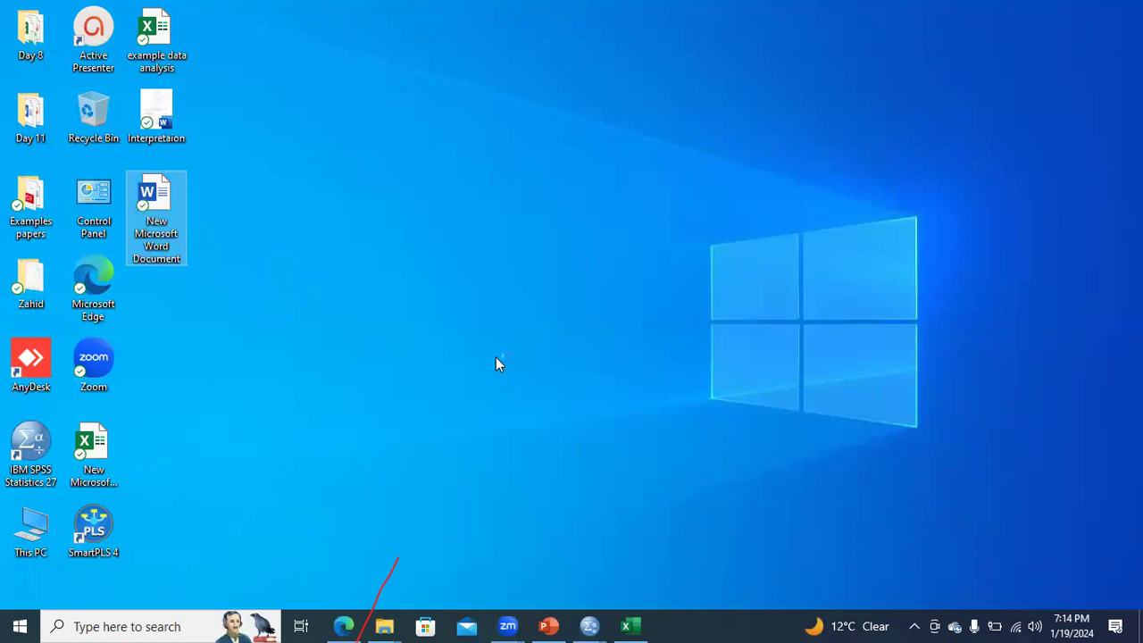
pyautogui.press('Return')
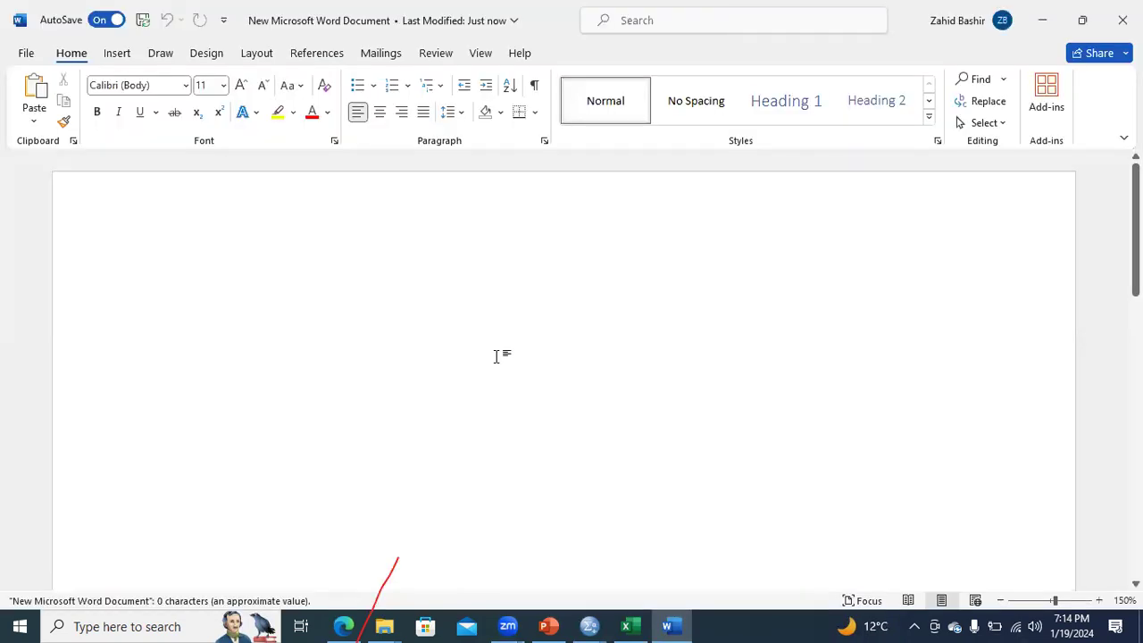
# - Paste the copied Rotated Component Matrix into the blank Word document and return to the table's first rows
pyautogui.hotkey('ctrl', 'v')
pyautogui.click(496, 356)
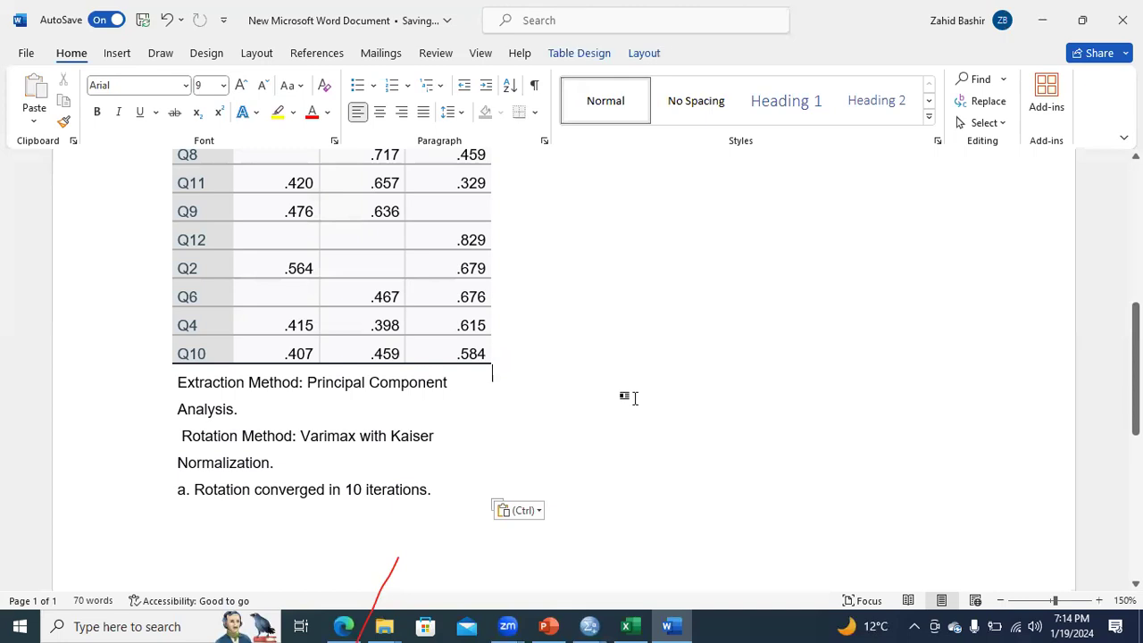
pyautogui.click(1107, 298)
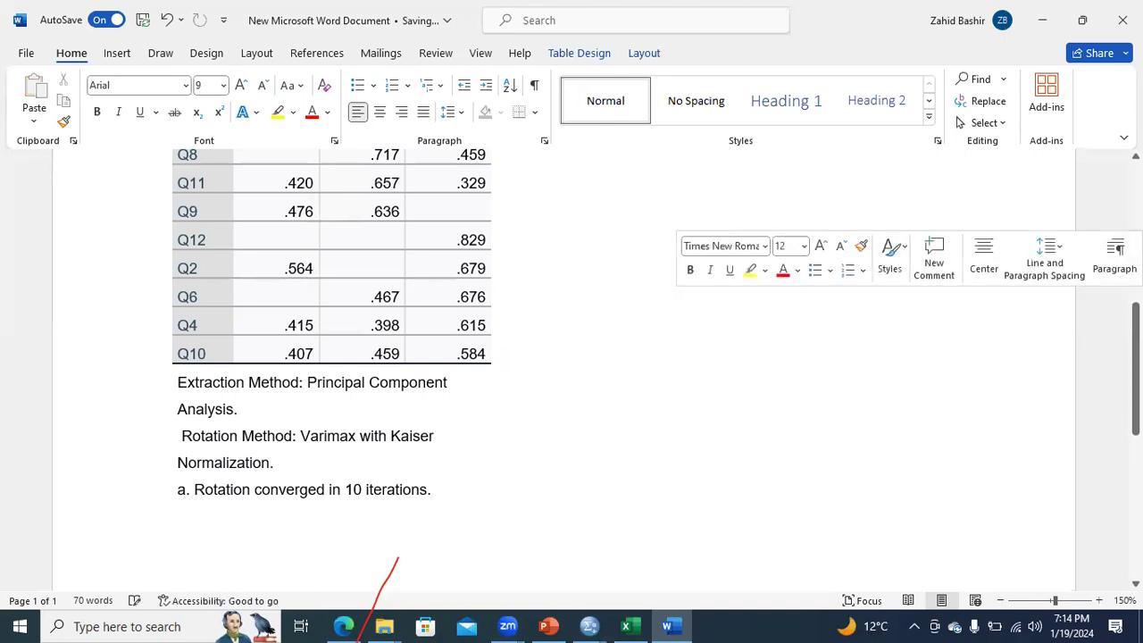
pyautogui.scroll(1, 1107, 297)
pyautogui.scroll(3, 625, 357)
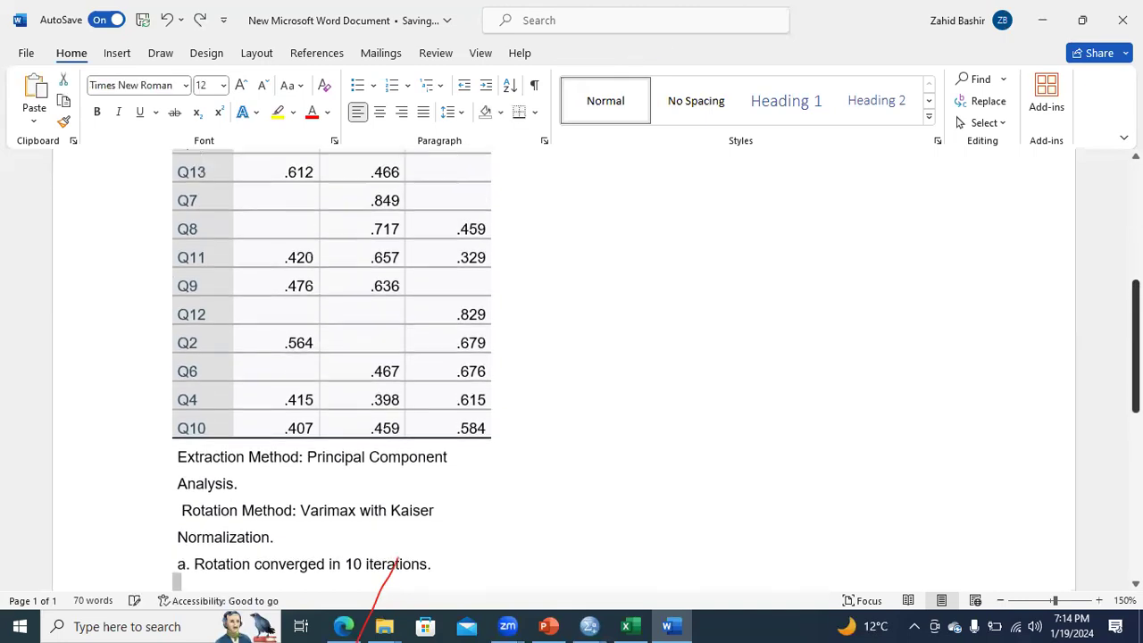
pyautogui.scroll(2, 625, 357)
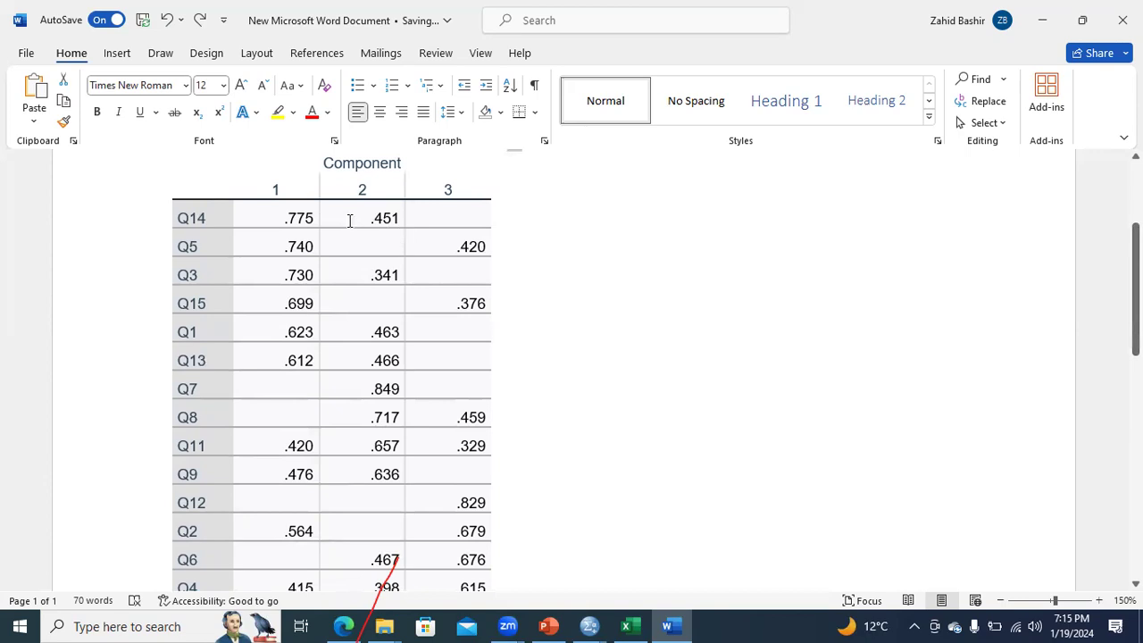
# - Compare Q14's loadings on components 1 and 2, and delete its weaker cross-loading on component 2
pyautogui.moveTo(284, 219); pyautogui.dragTo(403, 224)
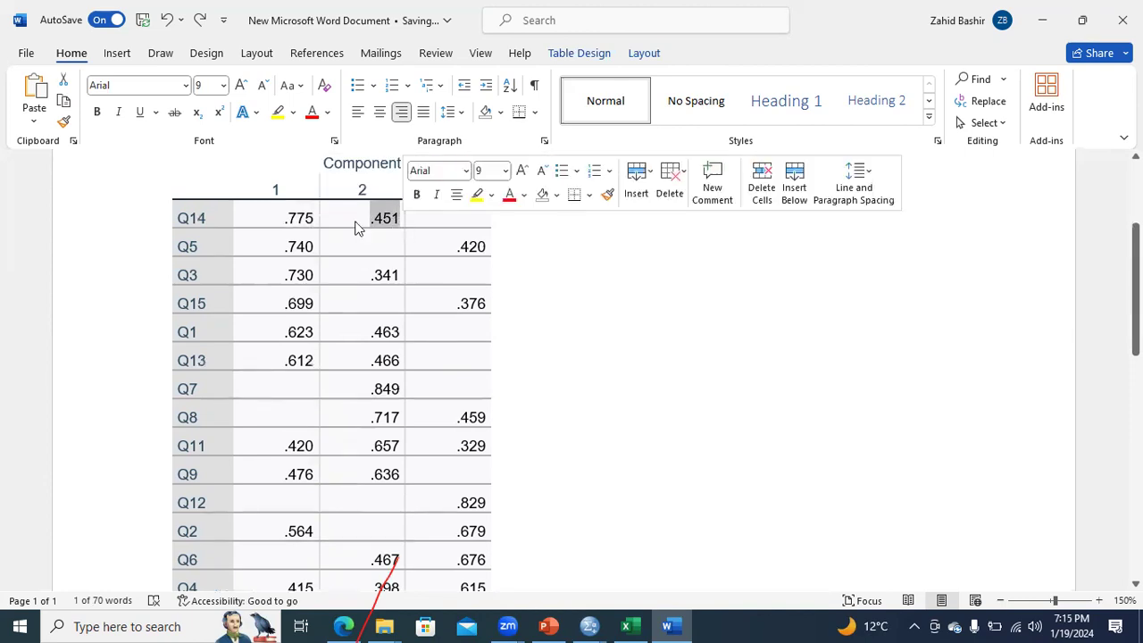
pyautogui.doubleClick(200, 217)
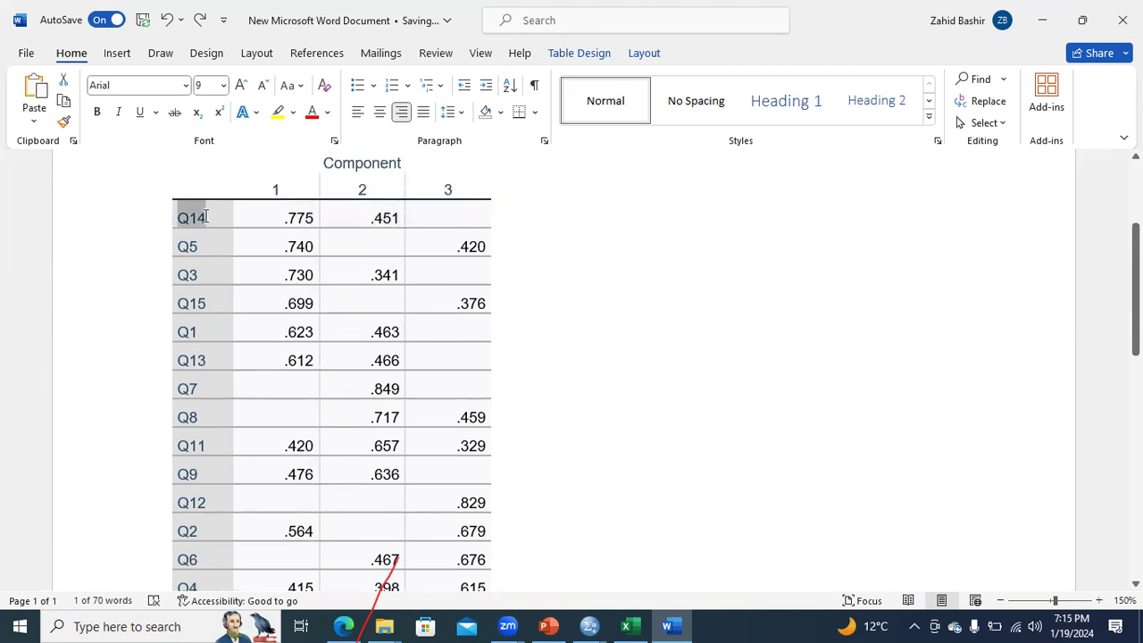
pyautogui.click(378, 223)
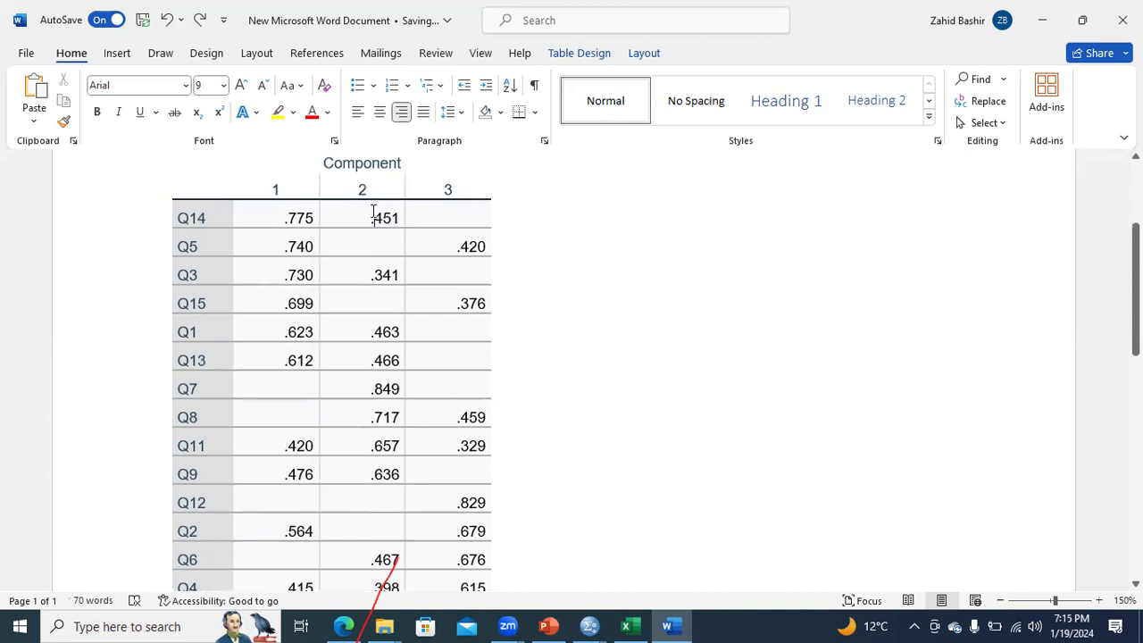
pyautogui.moveTo(373, 218); pyautogui.dragTo(400, 225)
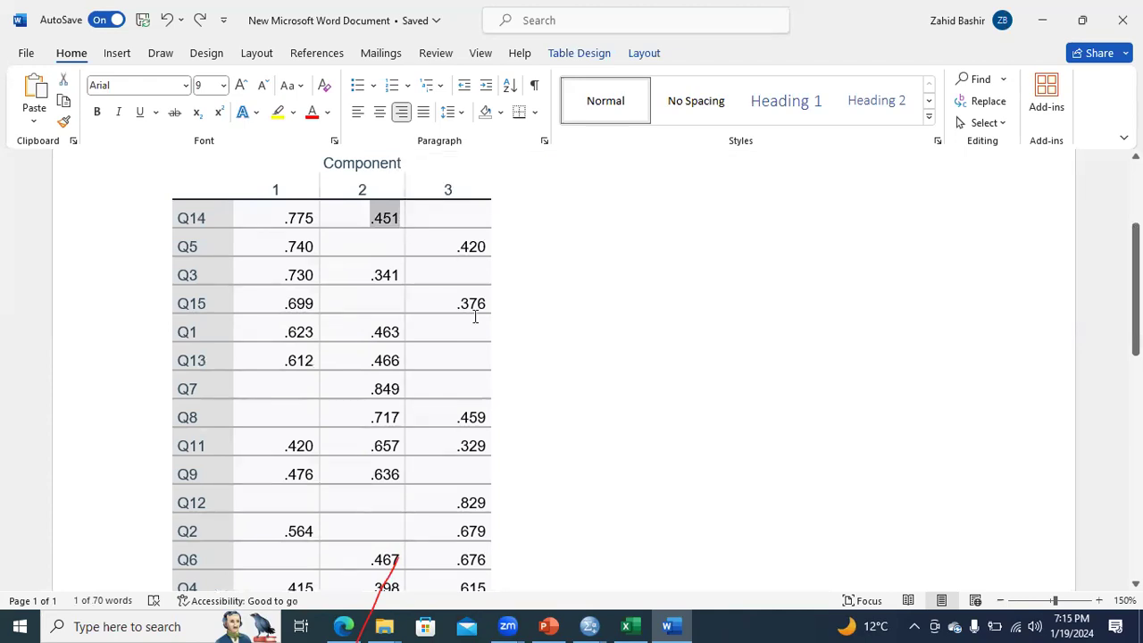
pyautogui.press('Delete')
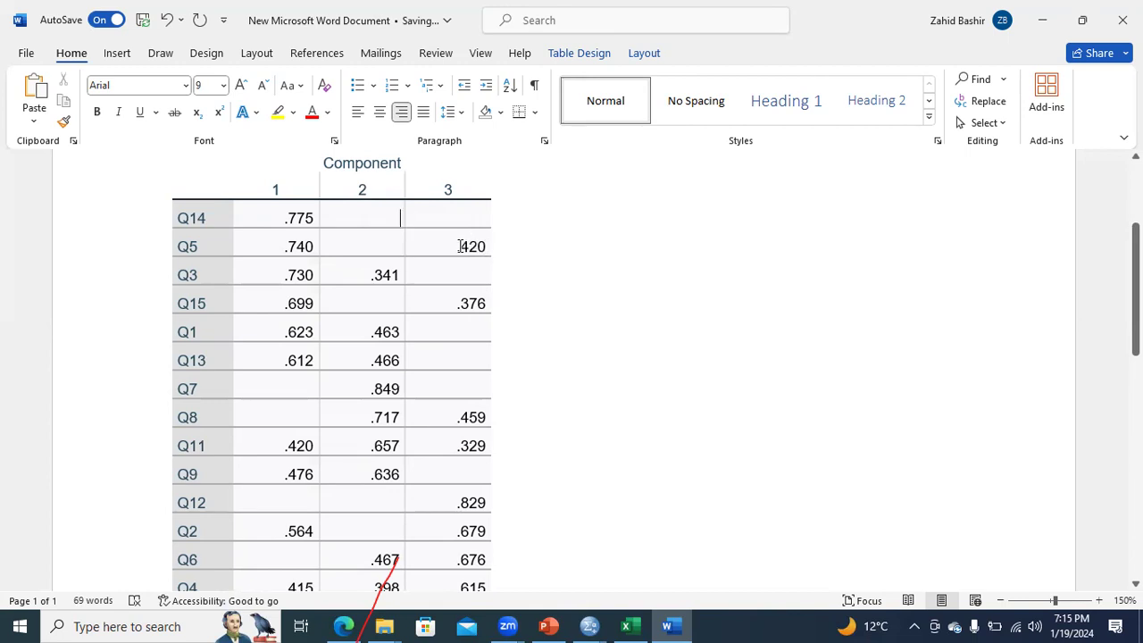
# - Delete Q5's cross-loading on component 3 and Q3's cross-loading on component 2
pyautogui.moveTo(459, 246); pyautogui.dragTo(487, 248)
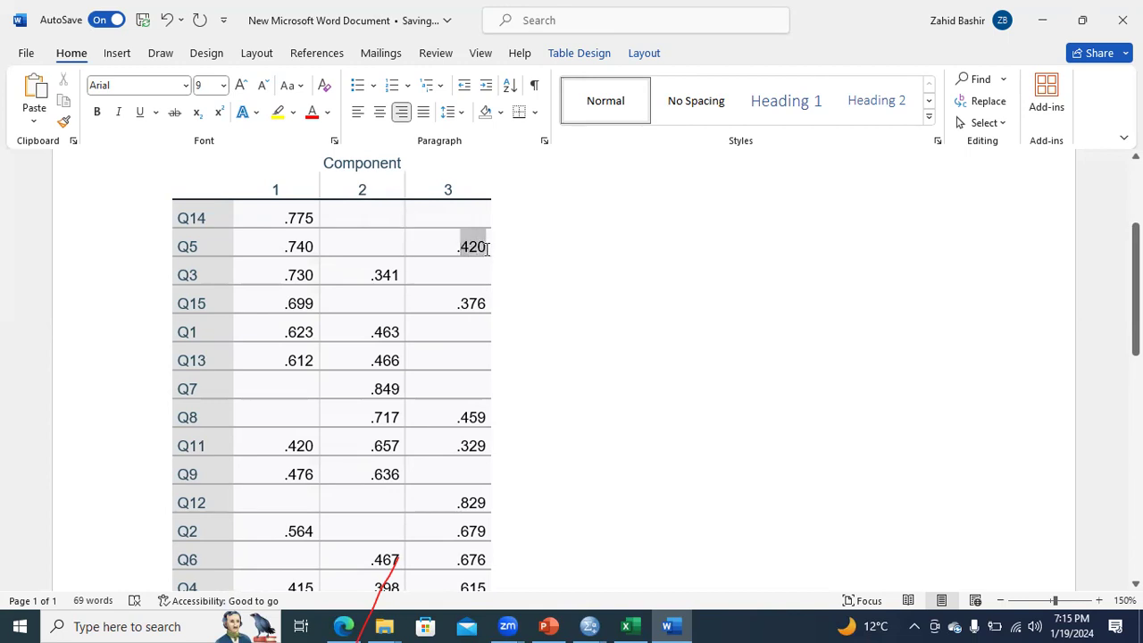
pyautogui.click(457, 246)
pyautogui.moveTo(457, 246); pyautogui.dragTo(489, 248)
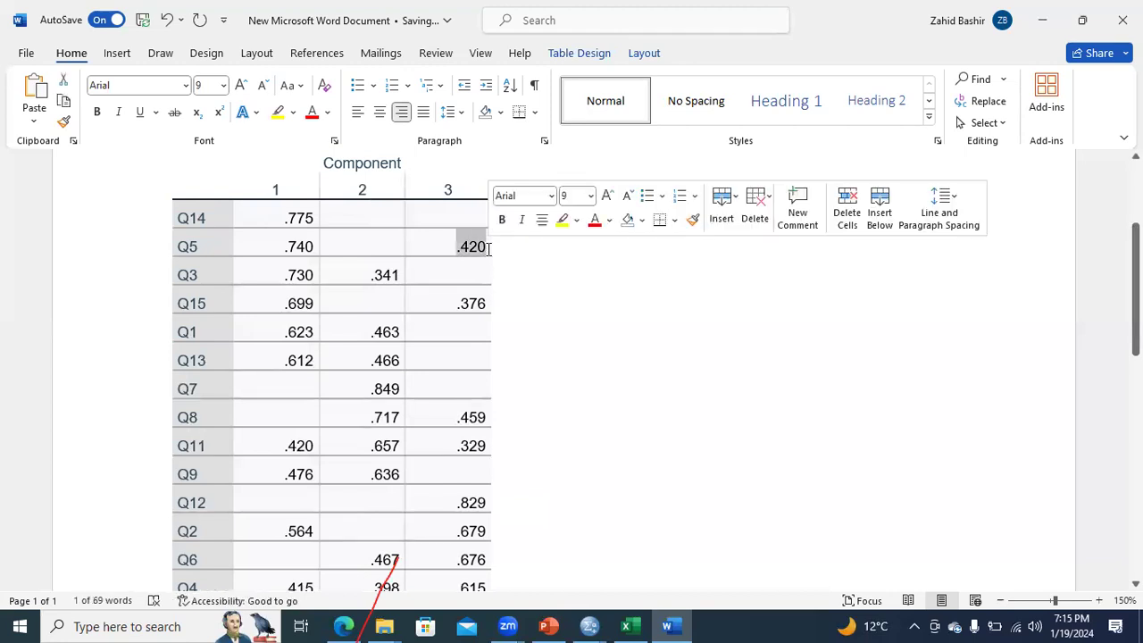
pyautogui.press('Delete')
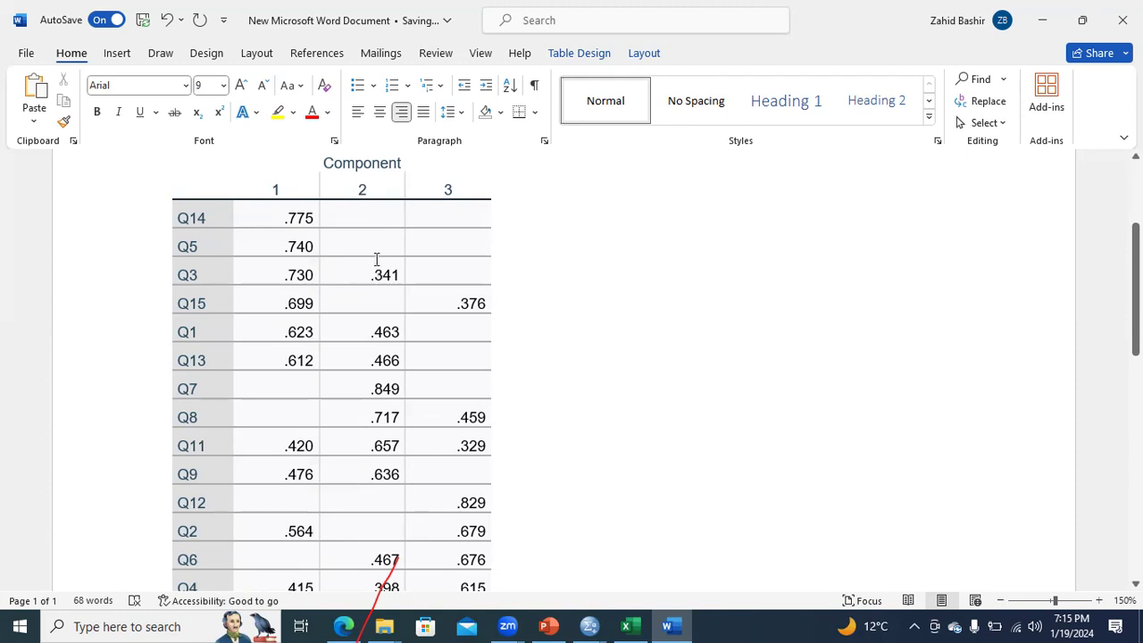
pyautogui.moveTo(370, 275); pyautogui.dragTo(400, 277)
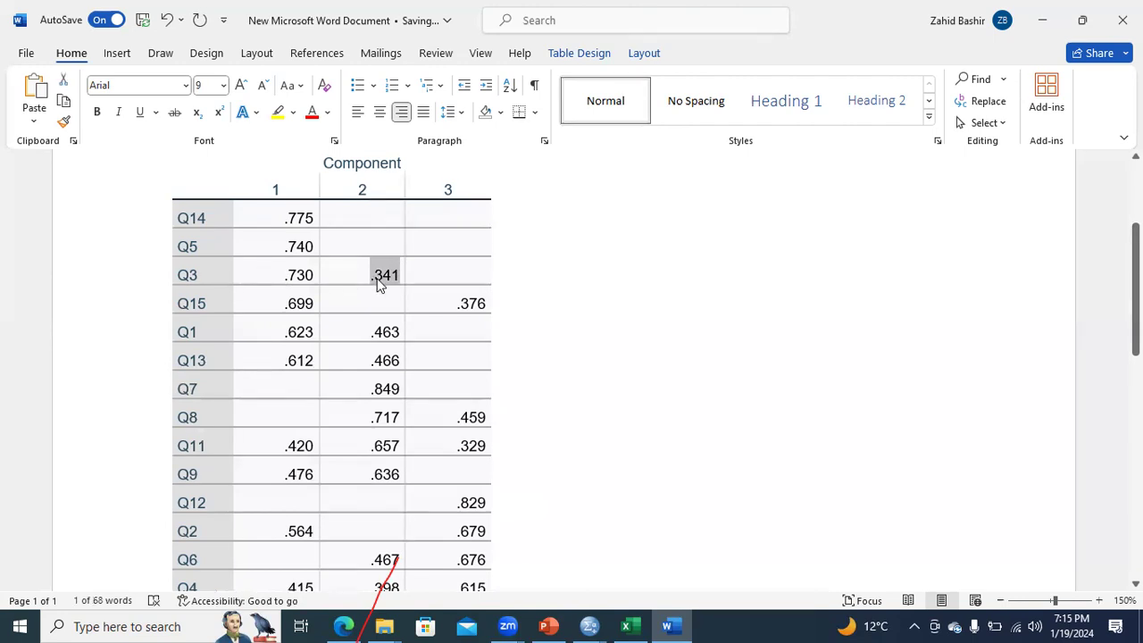
pyautogui.press('Delete')
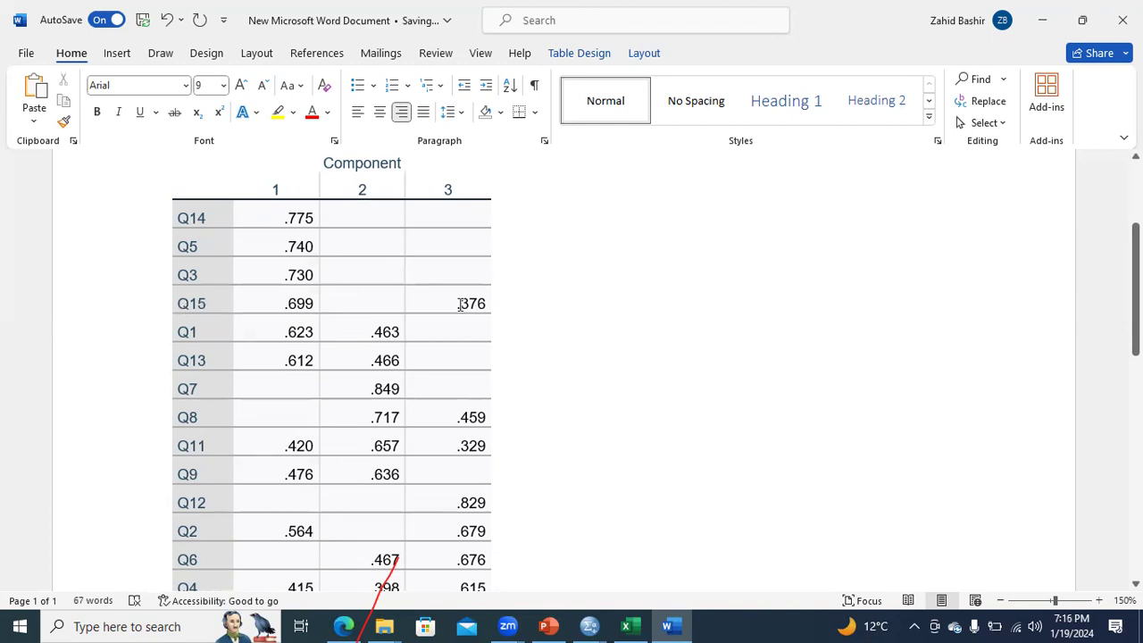
# - Delete Q15's cross-loading on component 3 and the component 2 cross-loadings of Q1 and Q13
pyautogui.moveTo(459, 305); pyautogui.dragTo(487, 306)
pyautogui.press('Delete')
pyautogui.moveTo(373, 334); pyautogui.dragTo(401, 336)
pyautogui.press('Delete')
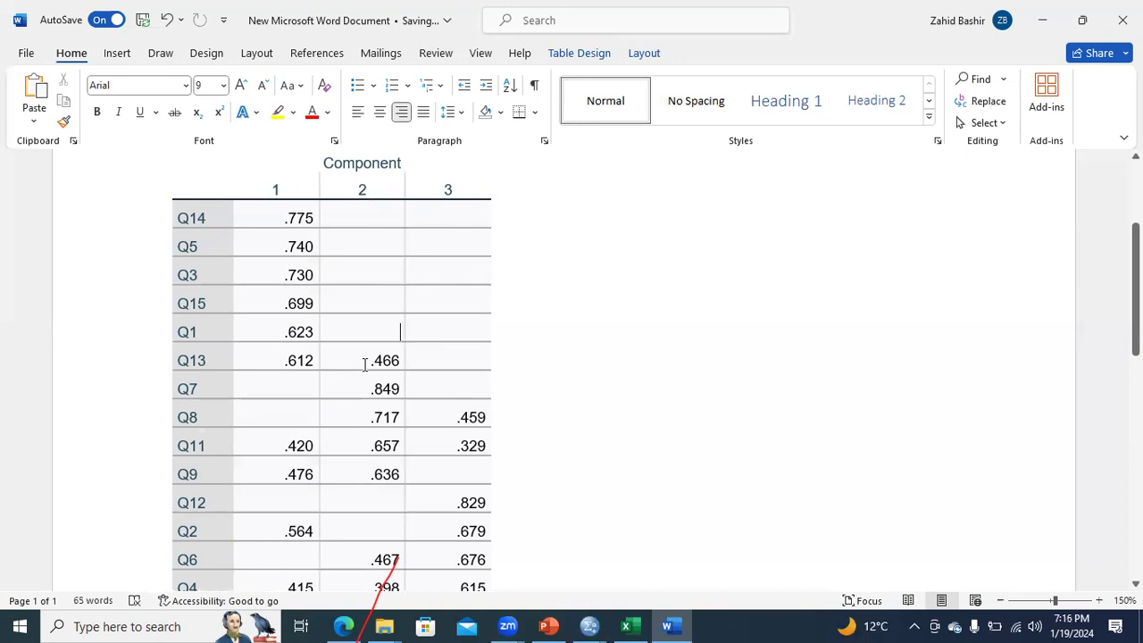
pyautogui.moveTo(369, 361); pyautogui.dragTo(399, 362)
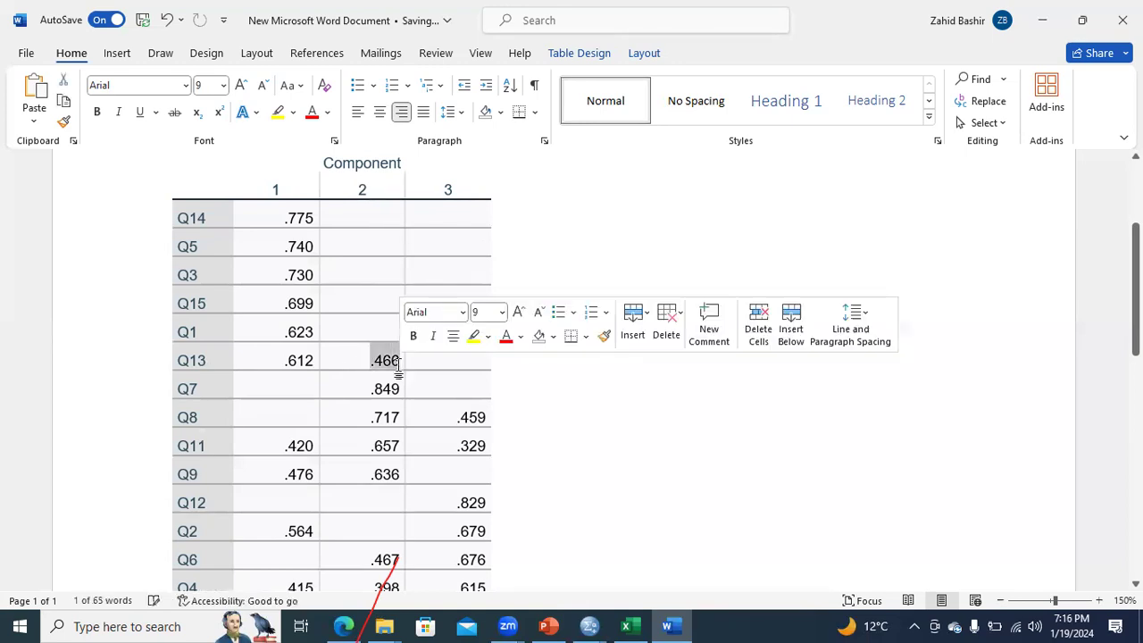
pyautogui.press('Delete')
# - Delete Q8's cross-loading on component 3 and Q11's cross-loadings on components 1 and 3
pyautogui.moveTo(332, 379); pyautogui.dragTo(487, 422)
pyautogui.click(461, 426)
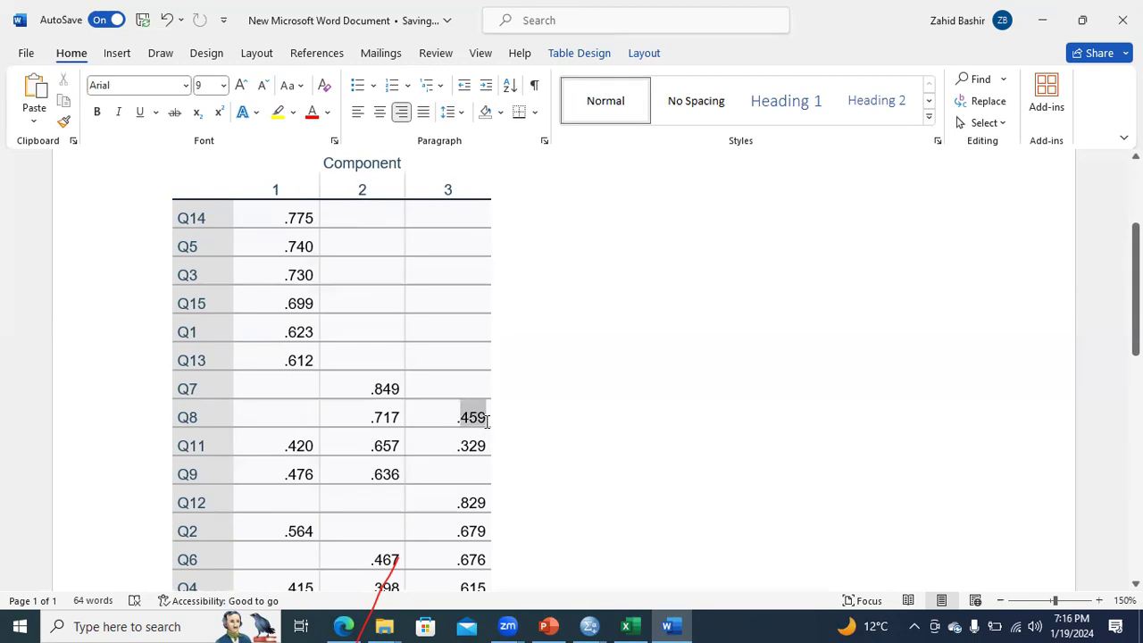
pyautogui.press('Delete')
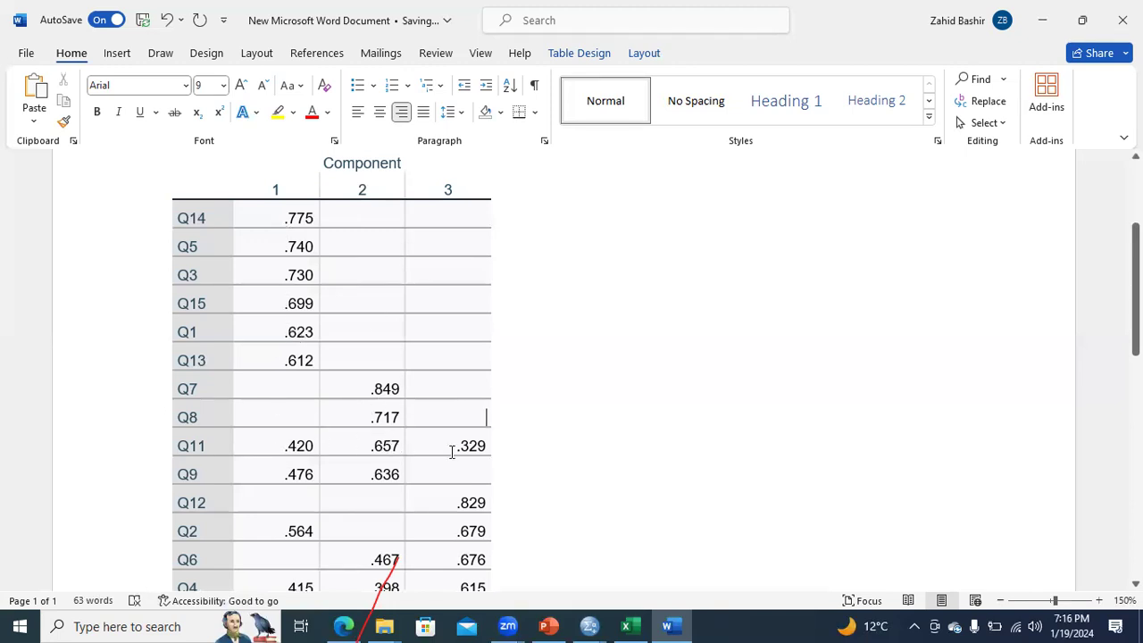
pyautogui.doubleClick(389, 447)
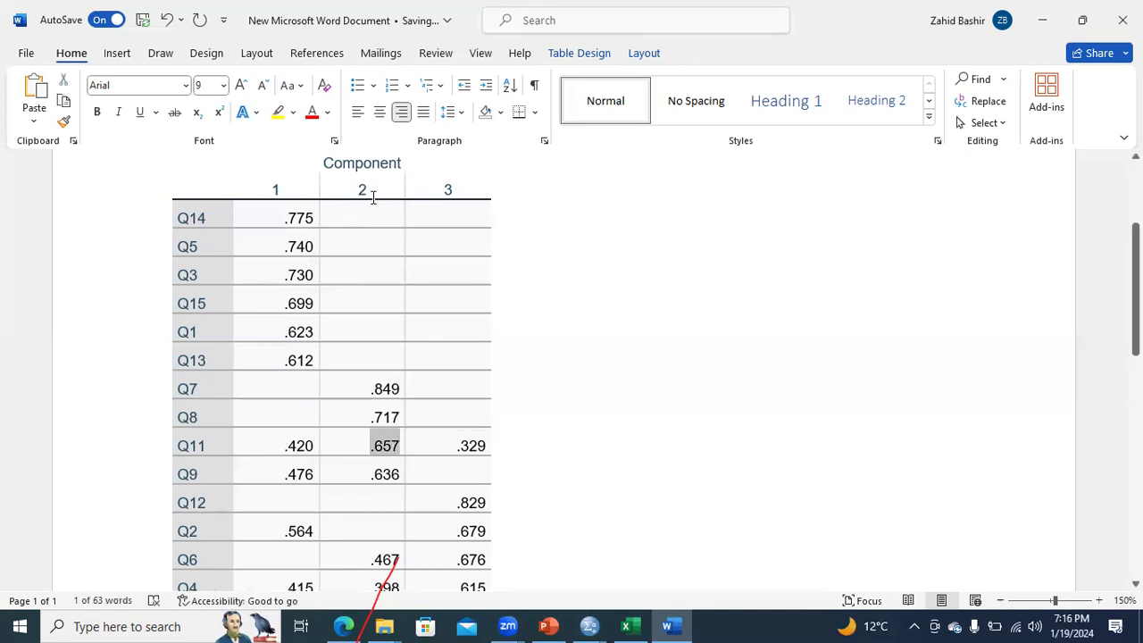
pyautogui.click(284, 446)
pyautogui.doubleClick(298, 447)
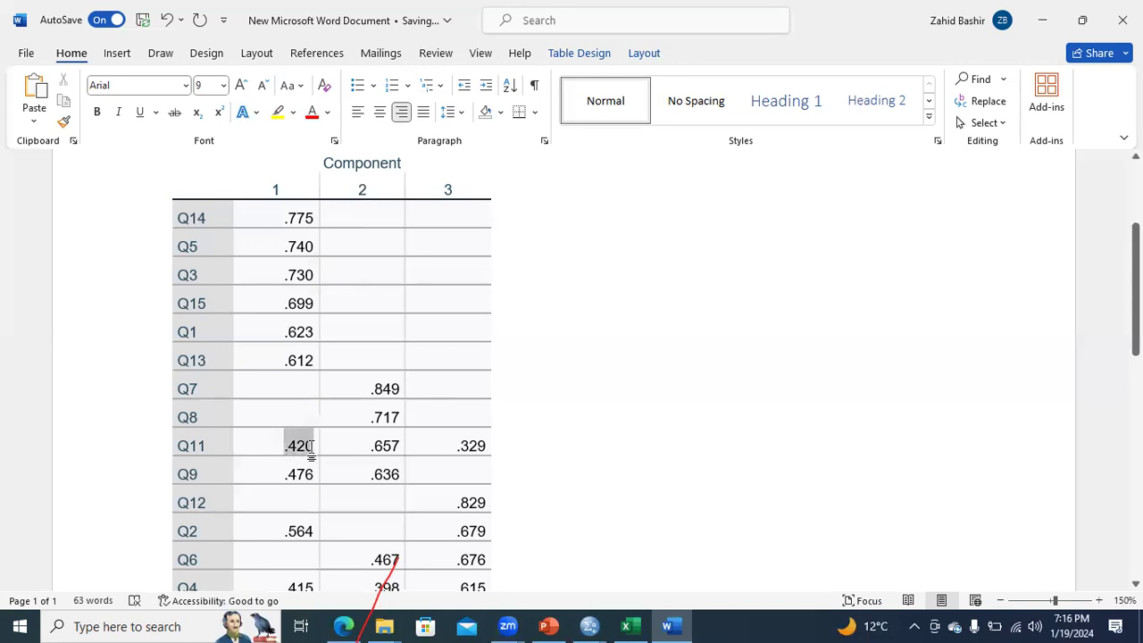
pyautogui.press('Delete')
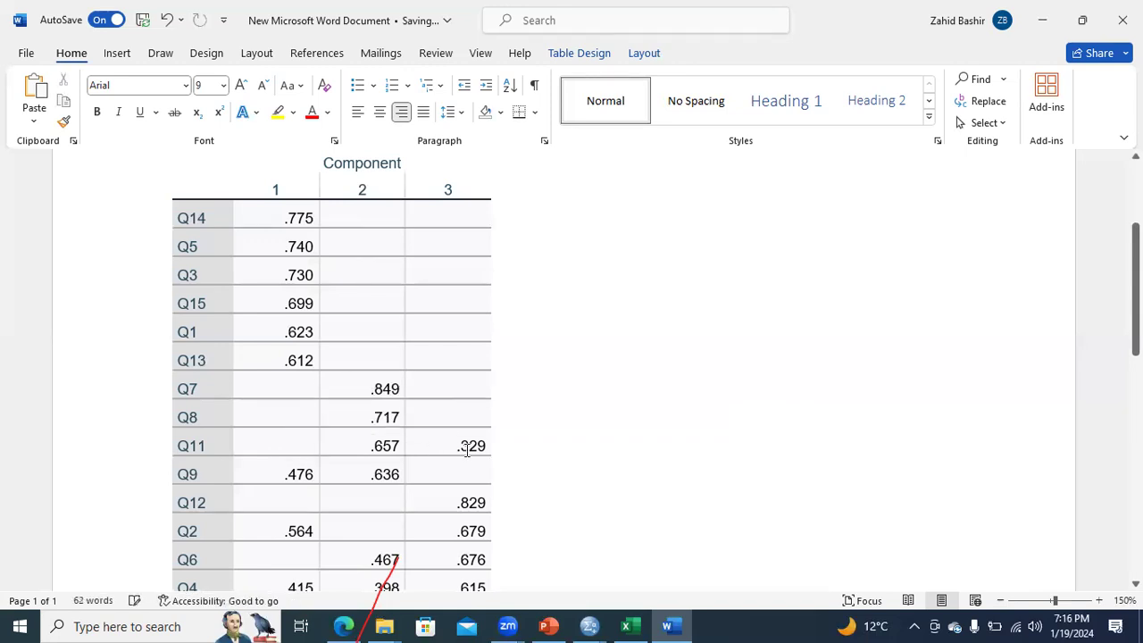
pyautogui.moveTo(459, 447); pyautogui.dragTo(488, 449)
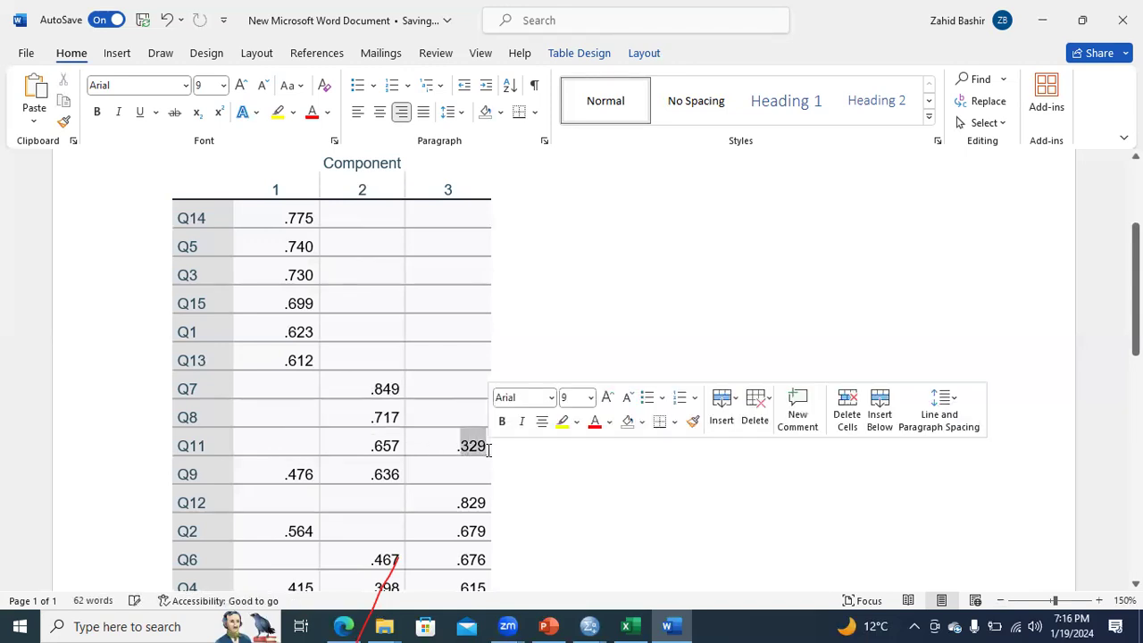
pyautogui.press('Delete')
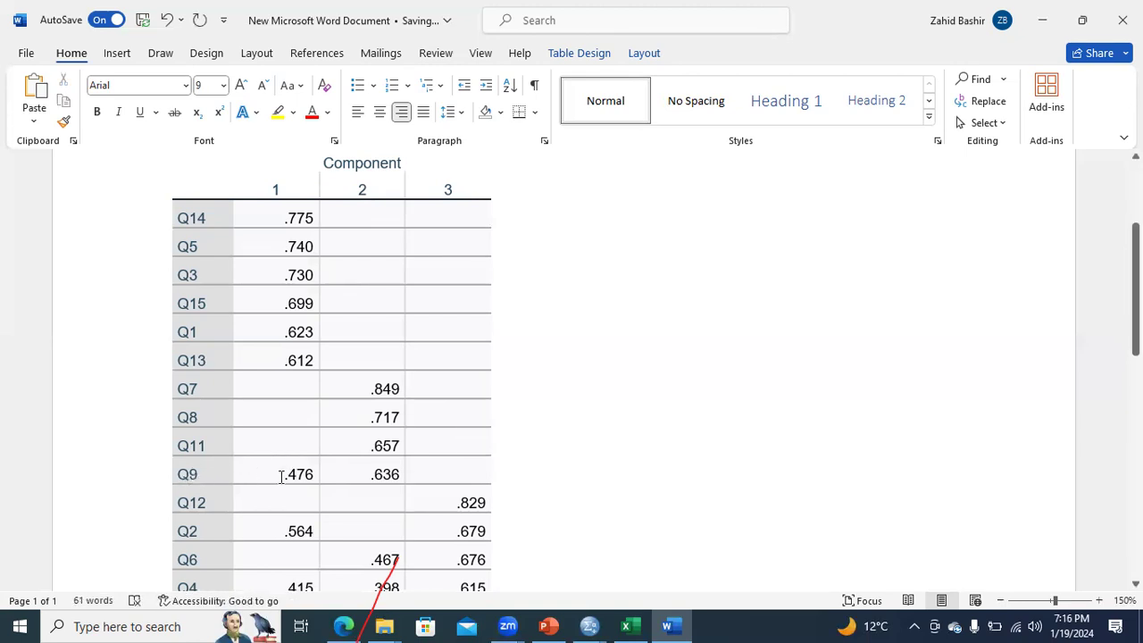
# - Compare Q9's loadings on components 1 and 2, and delete its cross-loading on component 1
pyautogui.moveTo(285, 475); pyautogui.dragTo(393, 475)
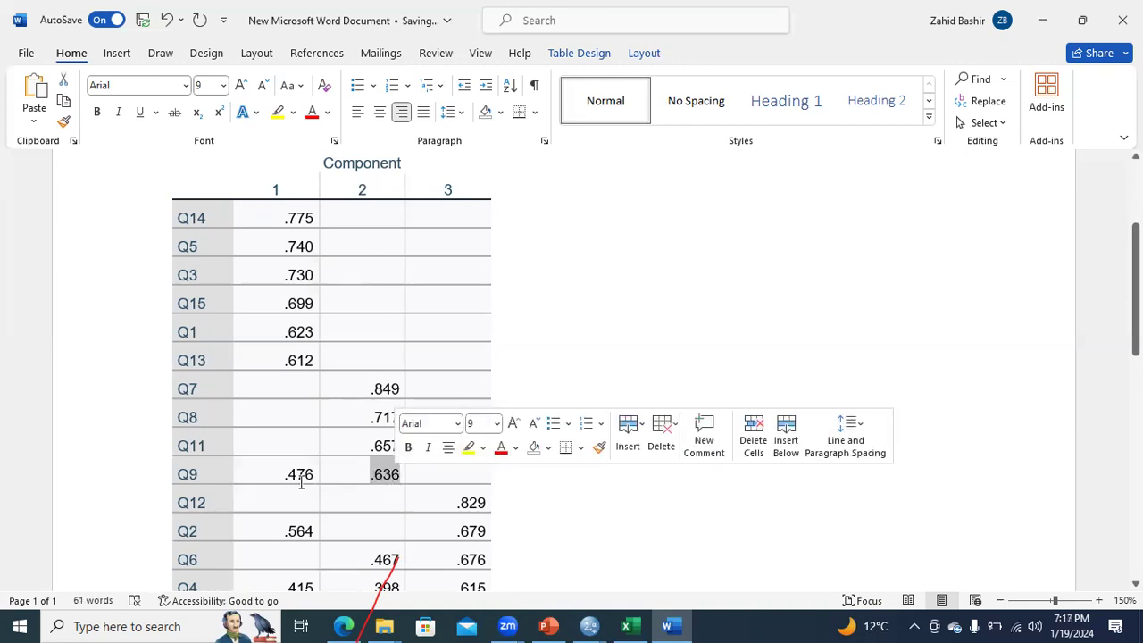
pyautogui.moveTo(279, 475); pyautogui.dragTo(316, 475)
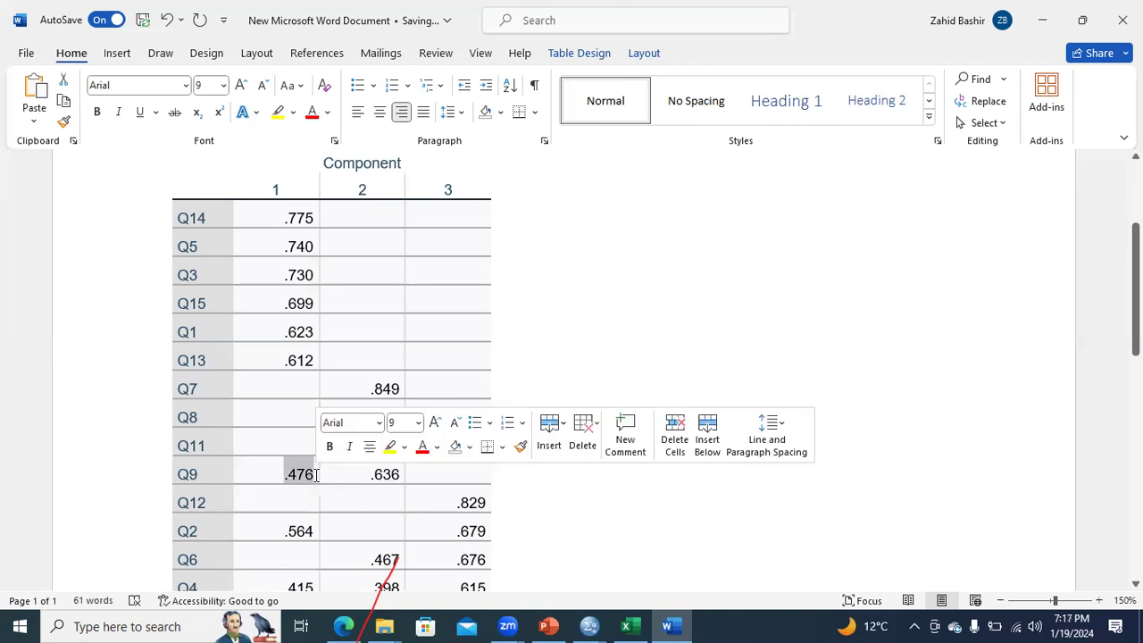
pyautogui.press('Delete')
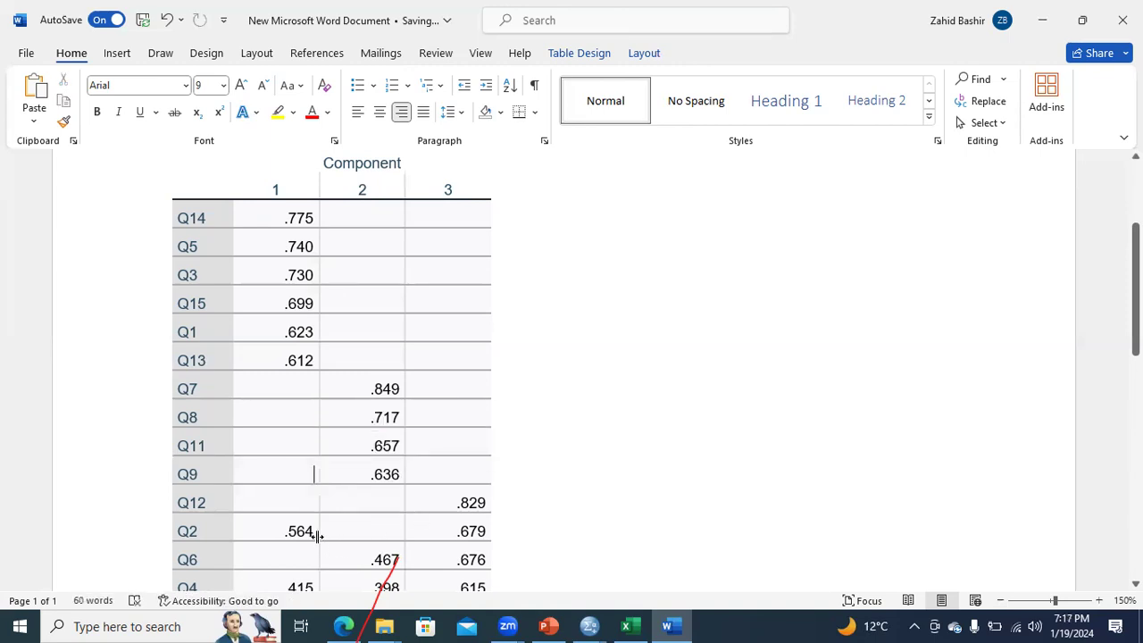
pyautogui.click(214, 504)
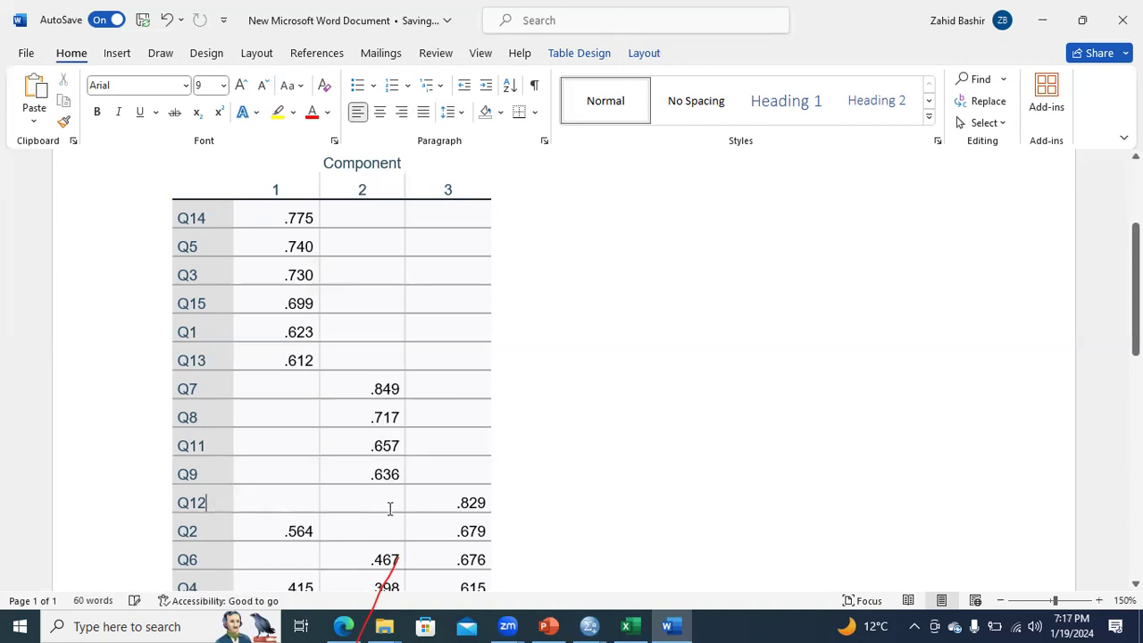
# - Delete Q2's cross-loading on component 1 and Q6's cross-loading on component 2
pyautogui.click(451, 505)
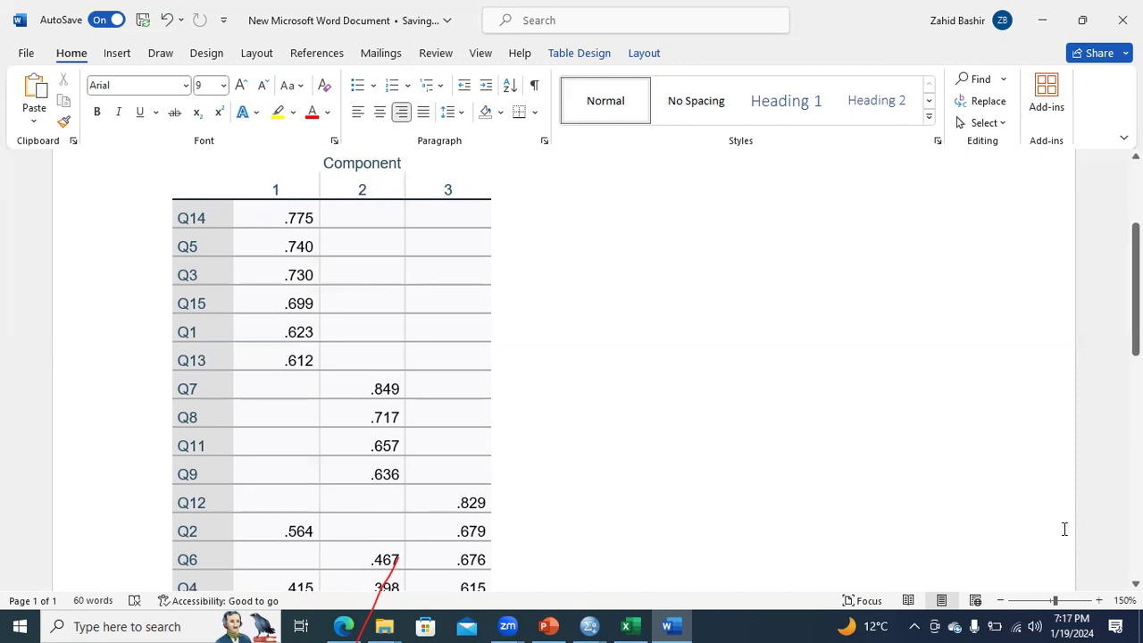
pyautogui.scroll(-3, 1135, 294)
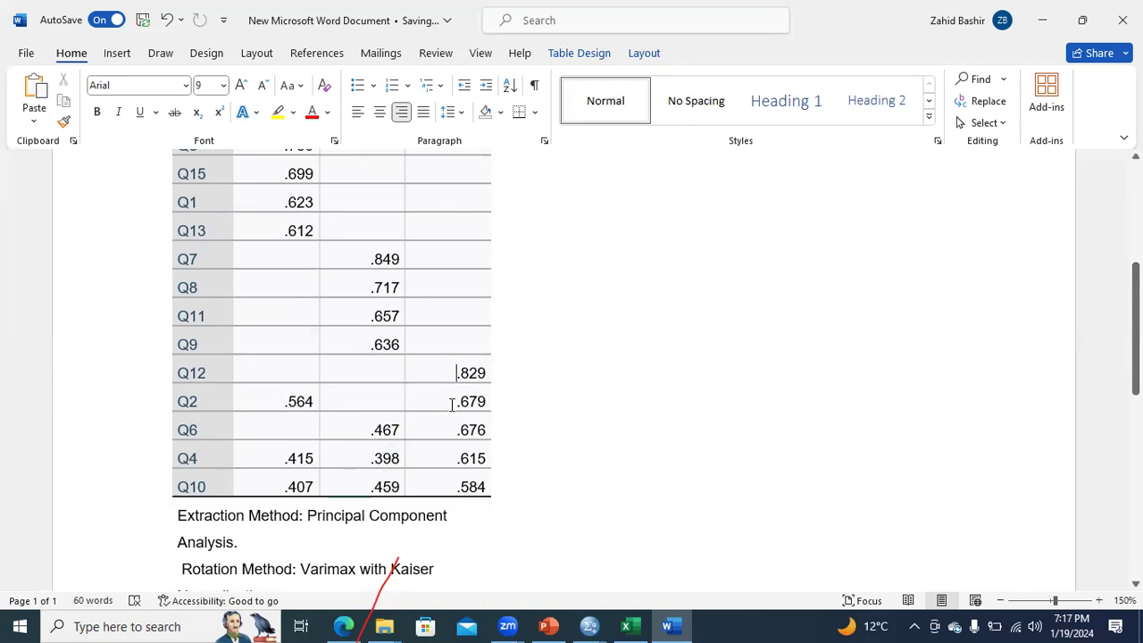
pyautogui.moveTo(456, 402); pyautogui.dragTo(482, 409)
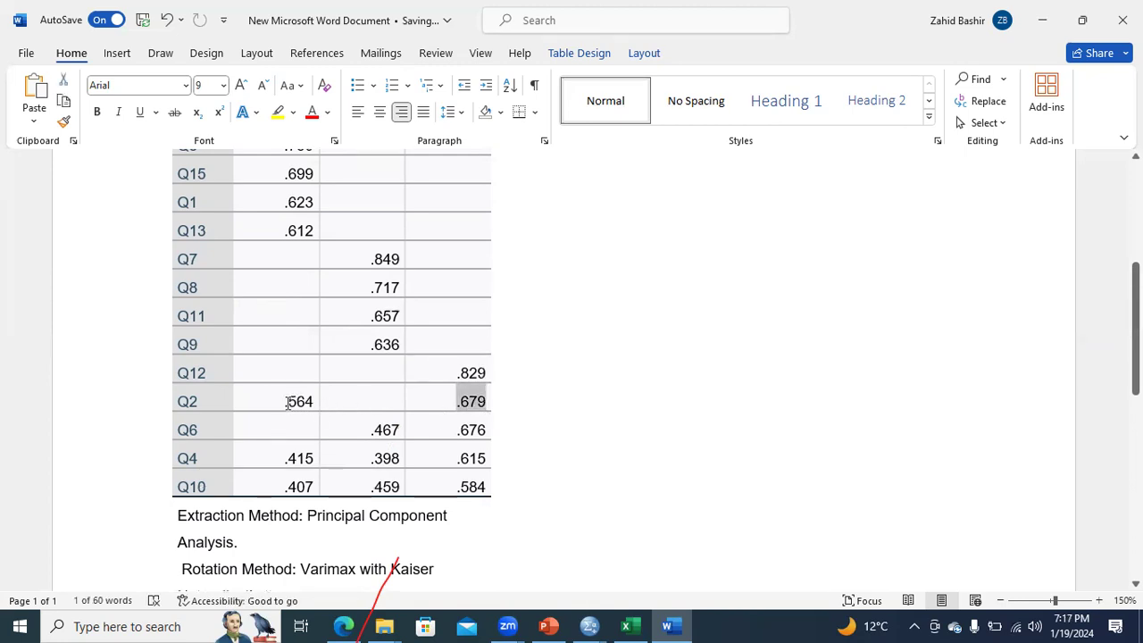
pyautogui.moveTo(289, 401); pyautogui.dragTo(309, 403)
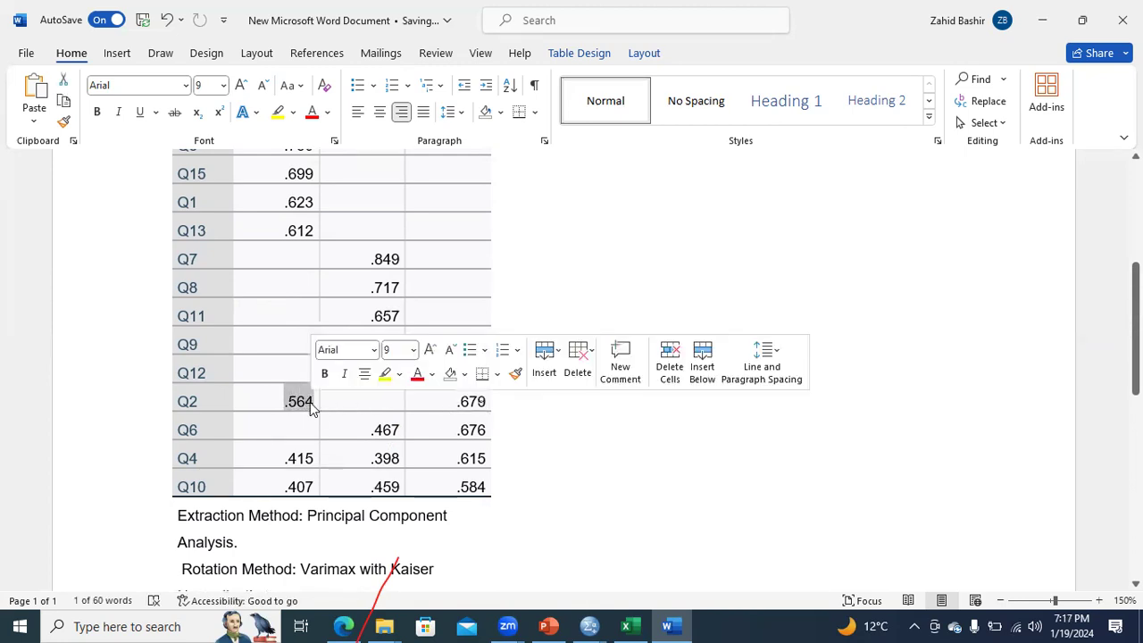
pyautogui.press('Delete')
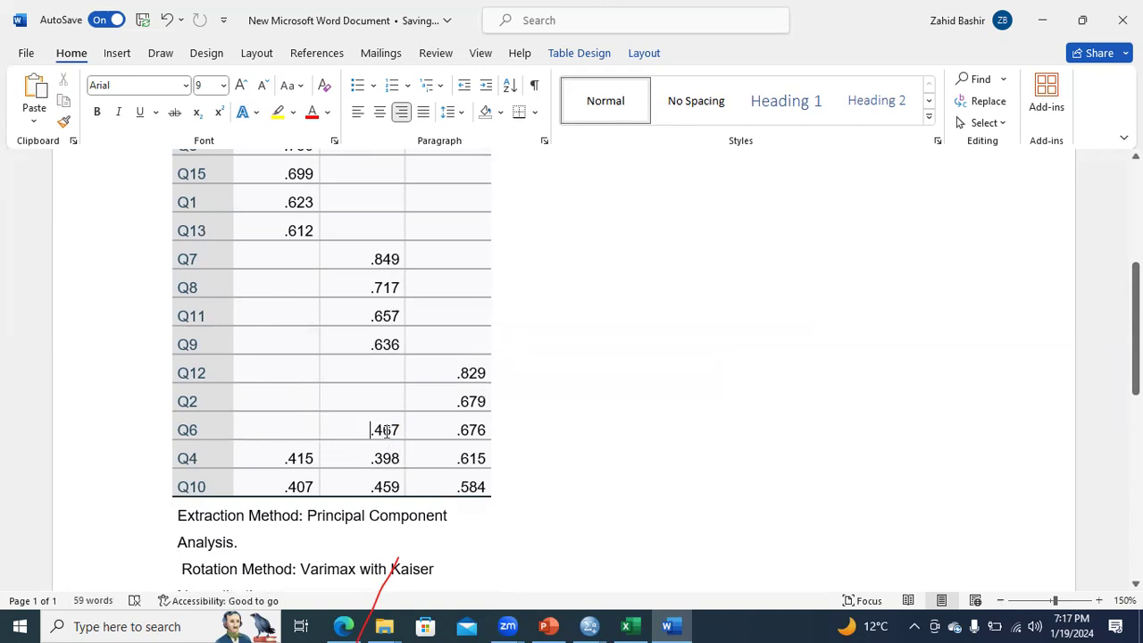
pyautogui.moveTo(372, 430); pyautogui.dragTo(396, 431)
pyautogui.press('Delete')
# - Delete the cross-loadings of Q4 and Q10 on components 1 and 2
pyautogui.moveTo(286, 460); pyautogui.dragTo(399, 461)
pyautogui.press('Delete')
pyautogui.press('Delete')
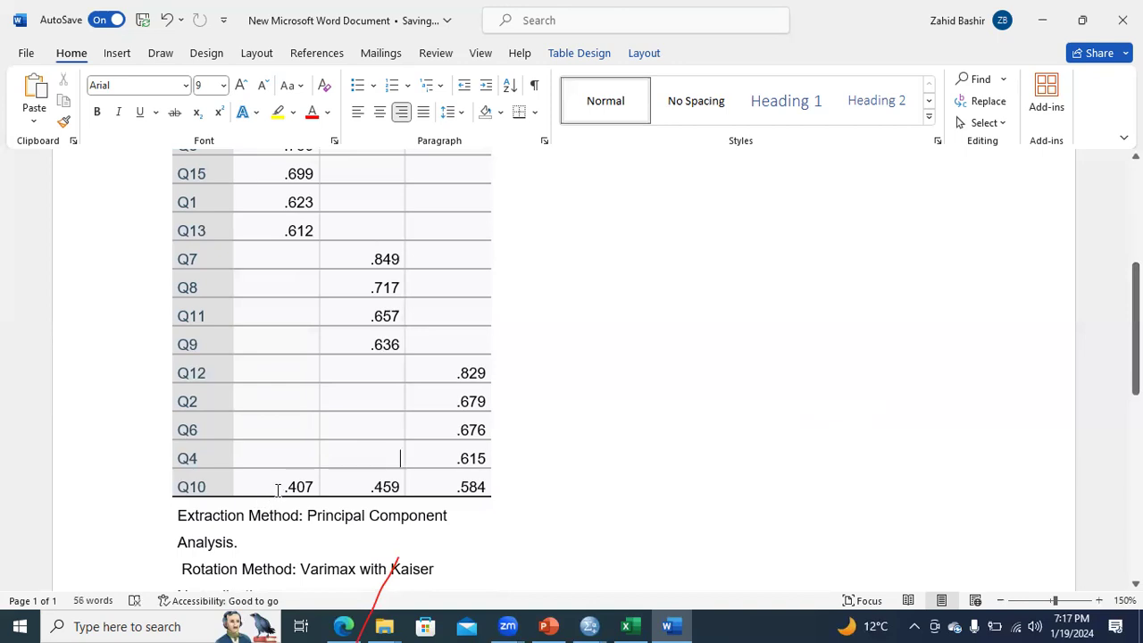
pyautogui.moveTo(283, 487); pyautogui.dragTo(396, 500)
pyautogui.press('Delete')
pyautogui.press('Delete')
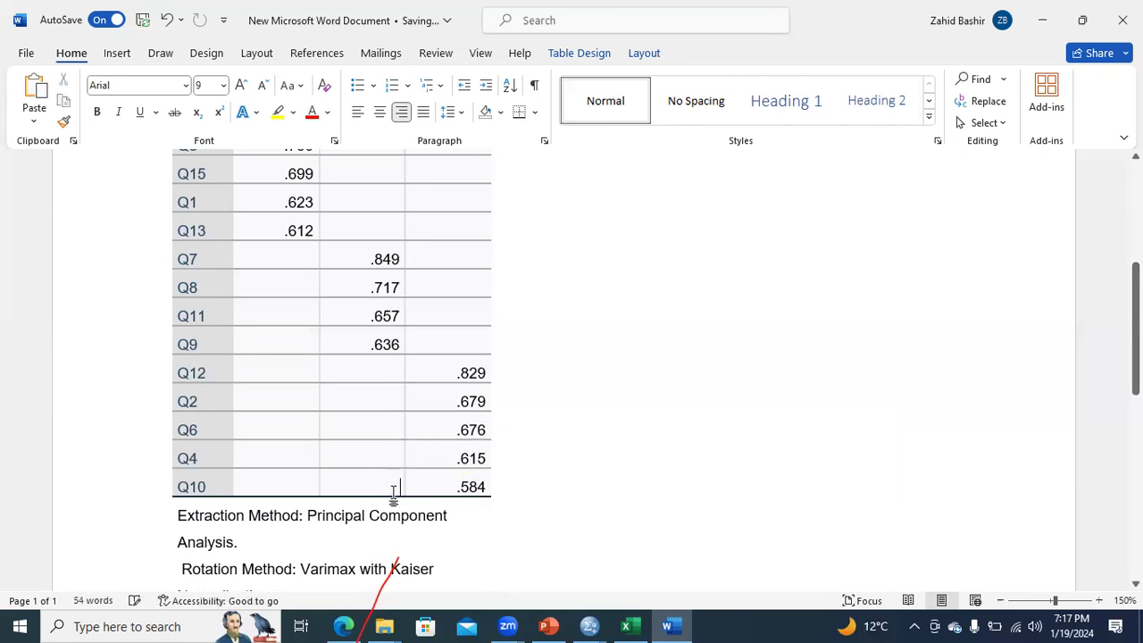
# - Centre the component 1 loadings of Q14 through Q13 in their table cells
pyautogui.scroll(4, 572, 367)
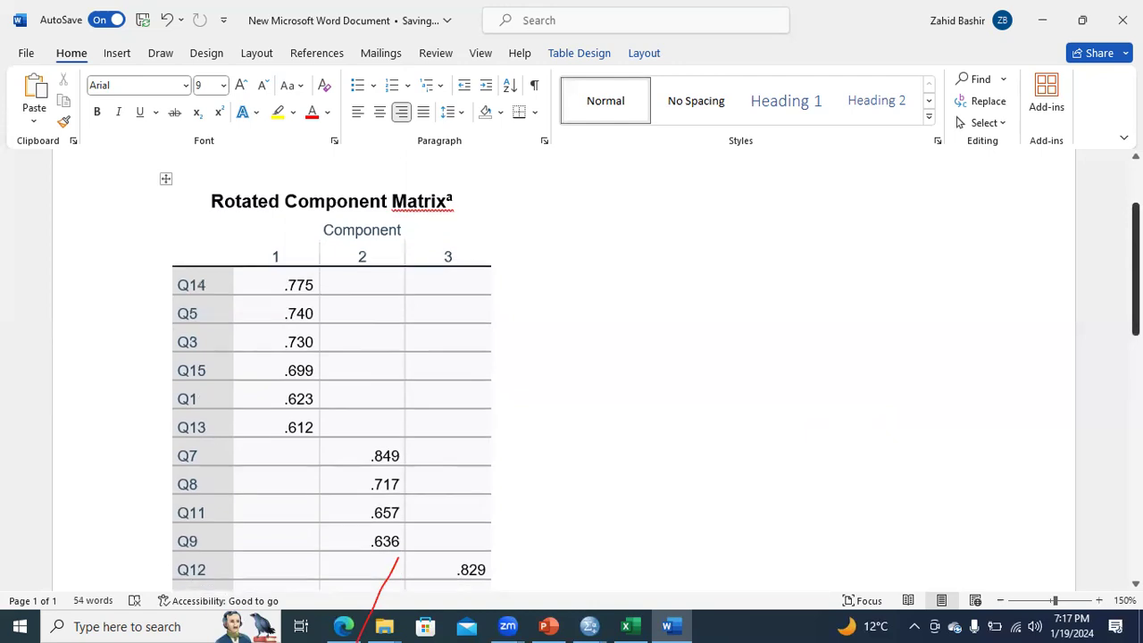
pyautogui.scroll(-3, 963, 343)
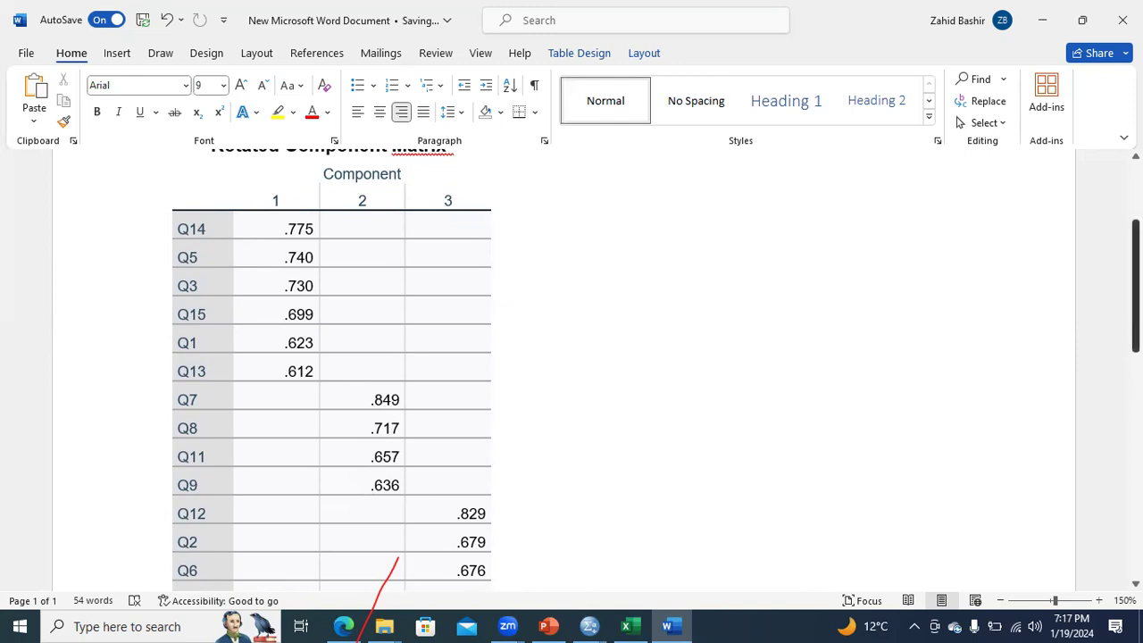
pyautogui.scroll(-3, 396, 451)
pyautogui.scroll(3, 331, 371)
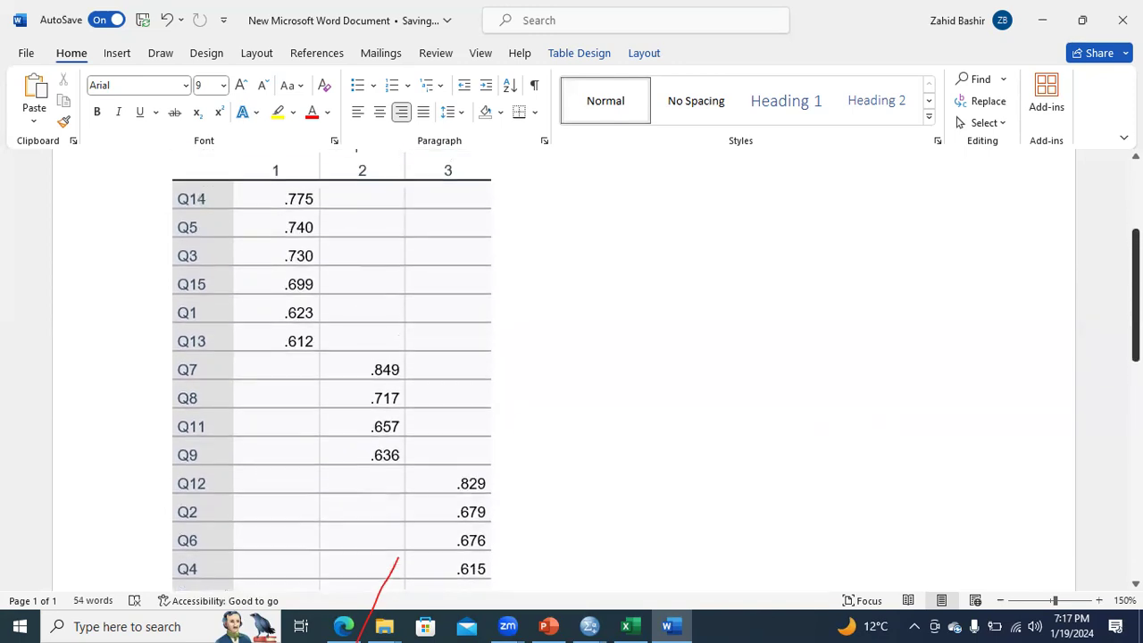
pyautogui.scroll(-2, 331, 371)
pyautogui.scroll(2, 416, 277)
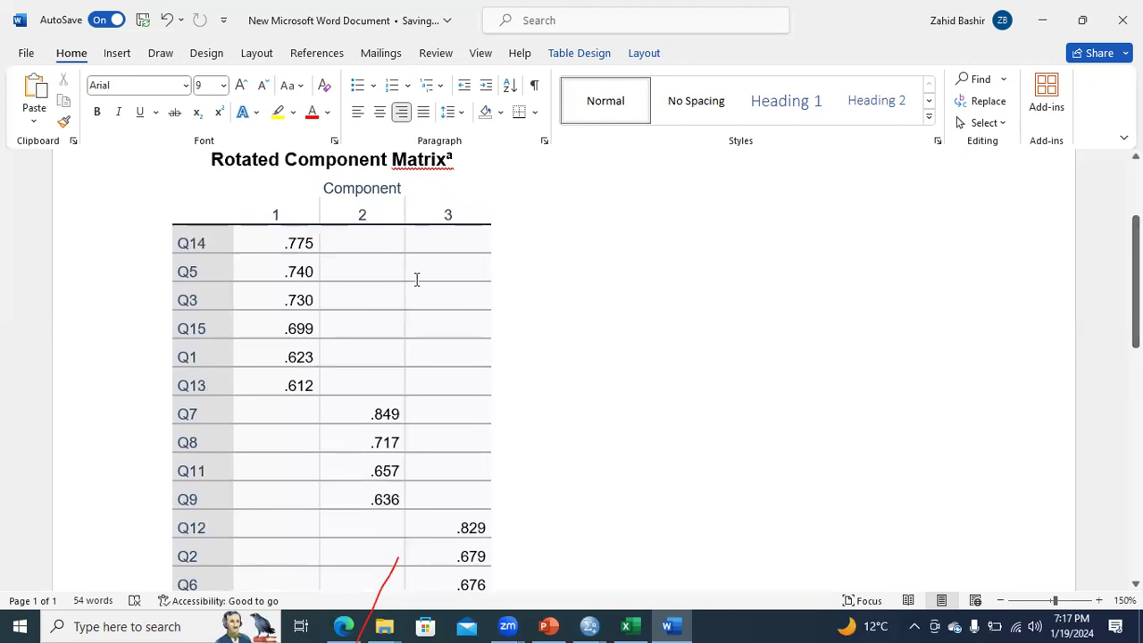
pyautogui.moveTo(284, 243); pyautogui.dragTo(296, 390)
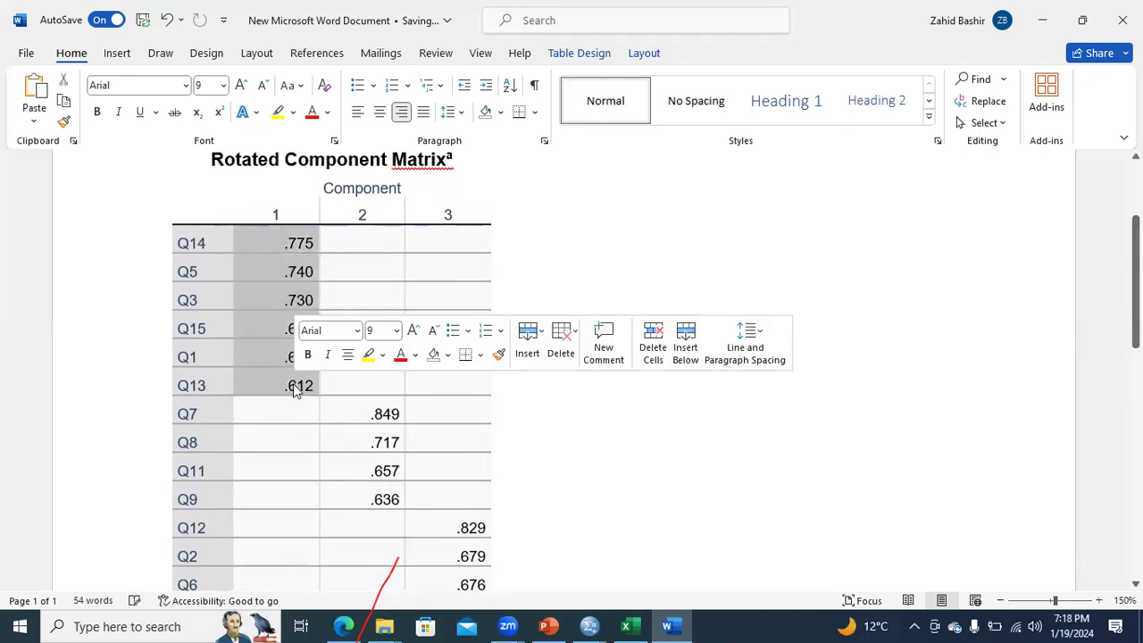
pyautogui.click(380, 113)
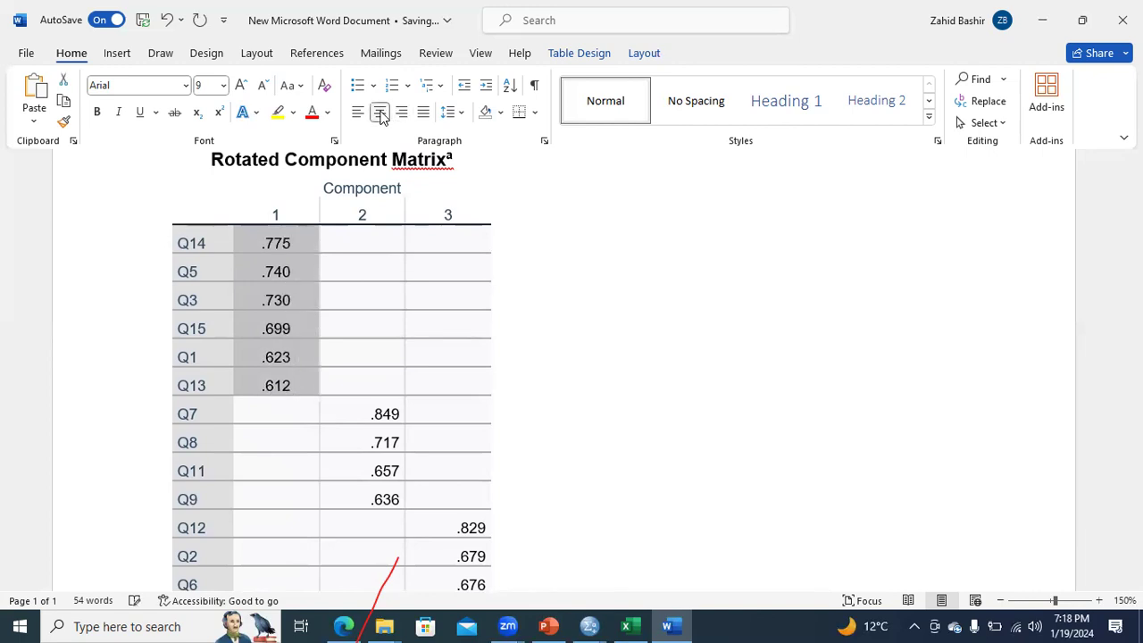
# - Centre the component 2 loadings of Q7 to Q9 and the component 3 loadings of Q12 to Q10
pyautogui.moveTo(362, 412); pyautogui.dragTo(382, 502)
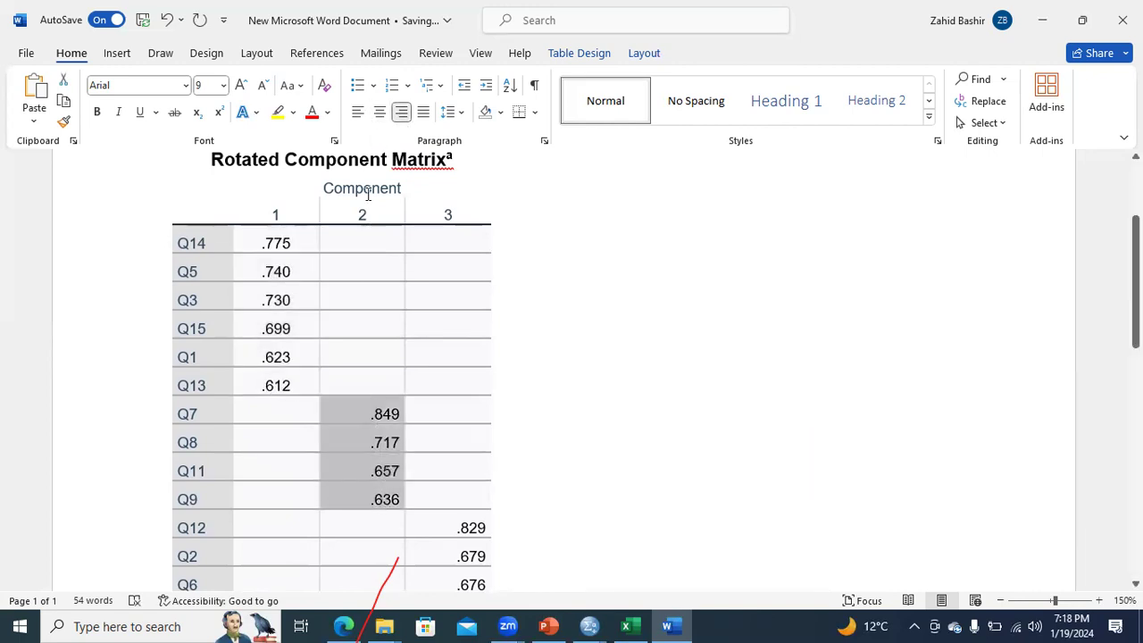
pyautogui.click(380, 111)
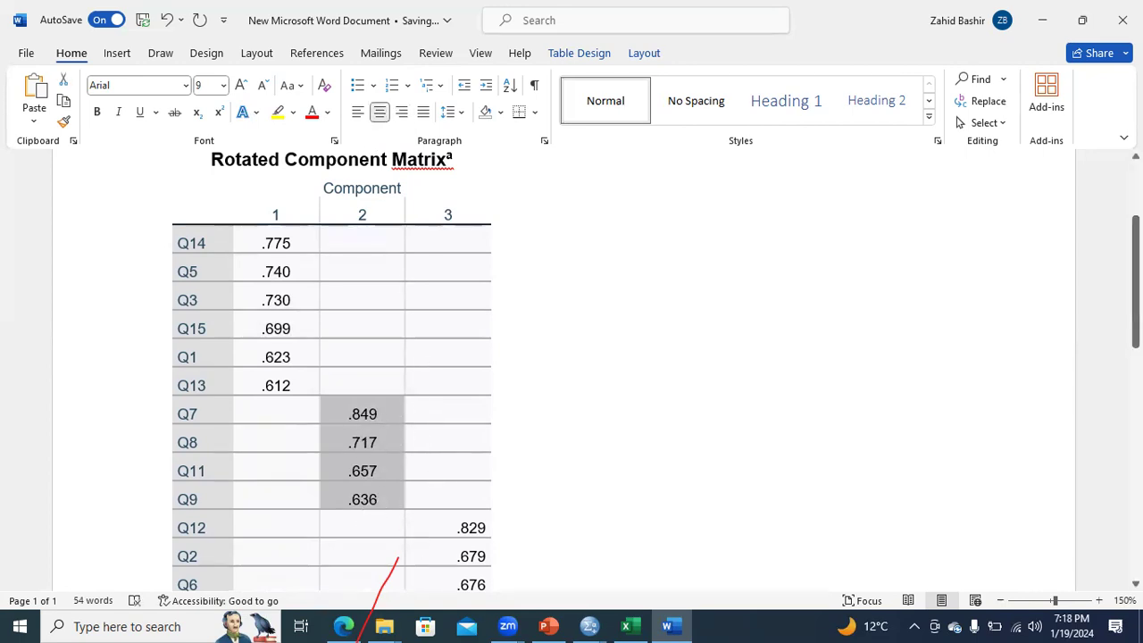
pyautogui.scroll(-2, 501, 451)
pyautogui.scroll(-1, 505, 366)
pyautogui.moveTo(451, 390); pyautogui.dragTo(477, 500)
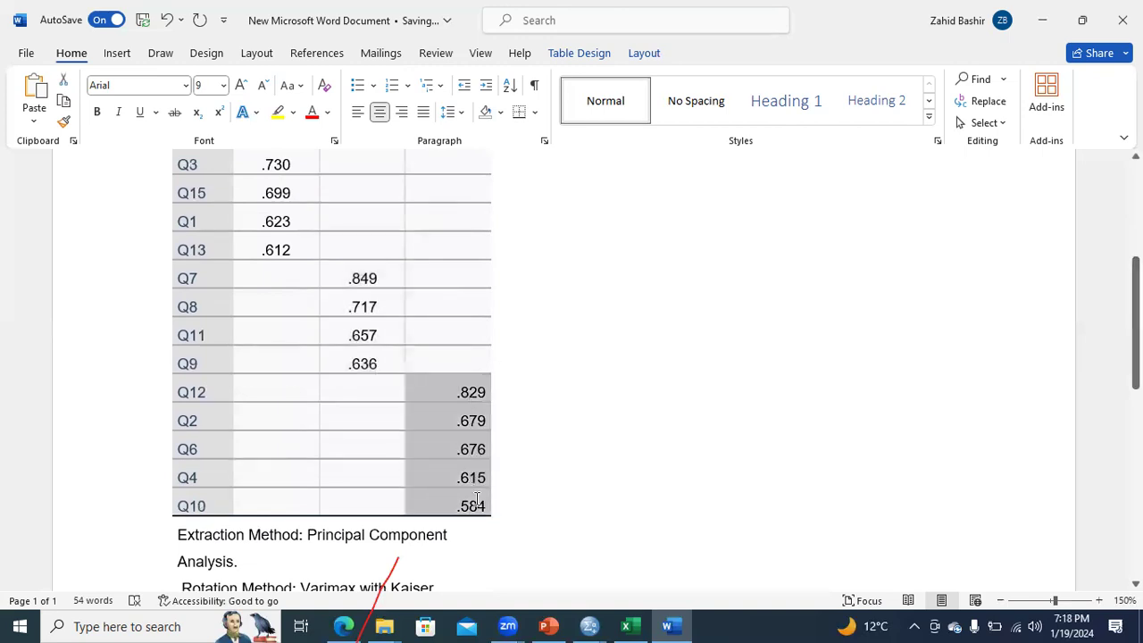
pyautogui.click(375, 116)
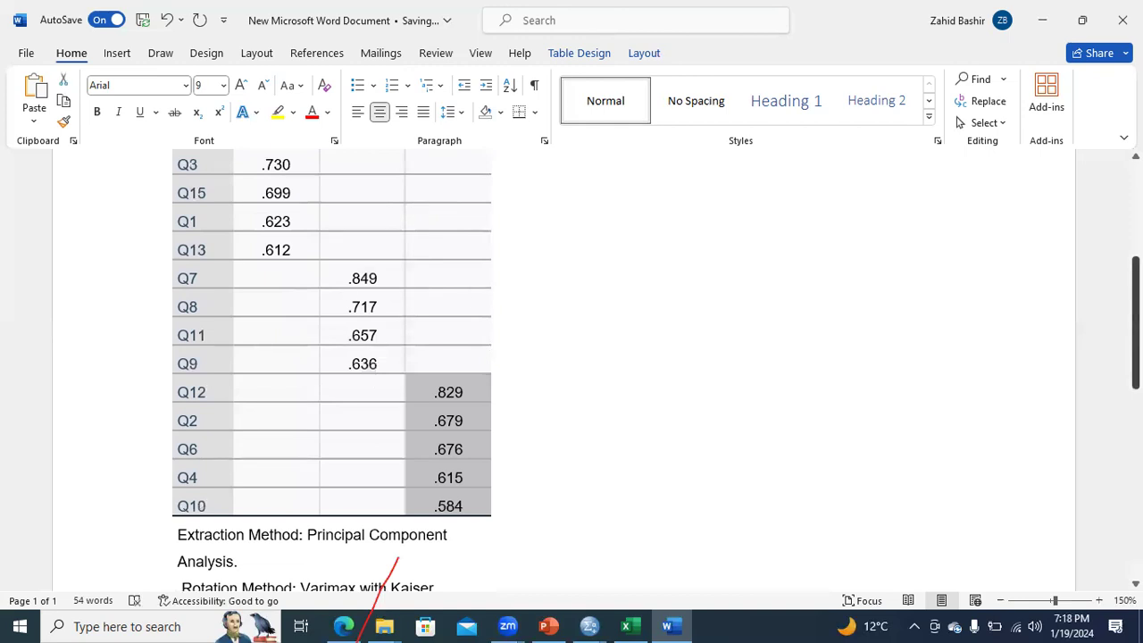
pyautogui.scroll(3, 435, 318)
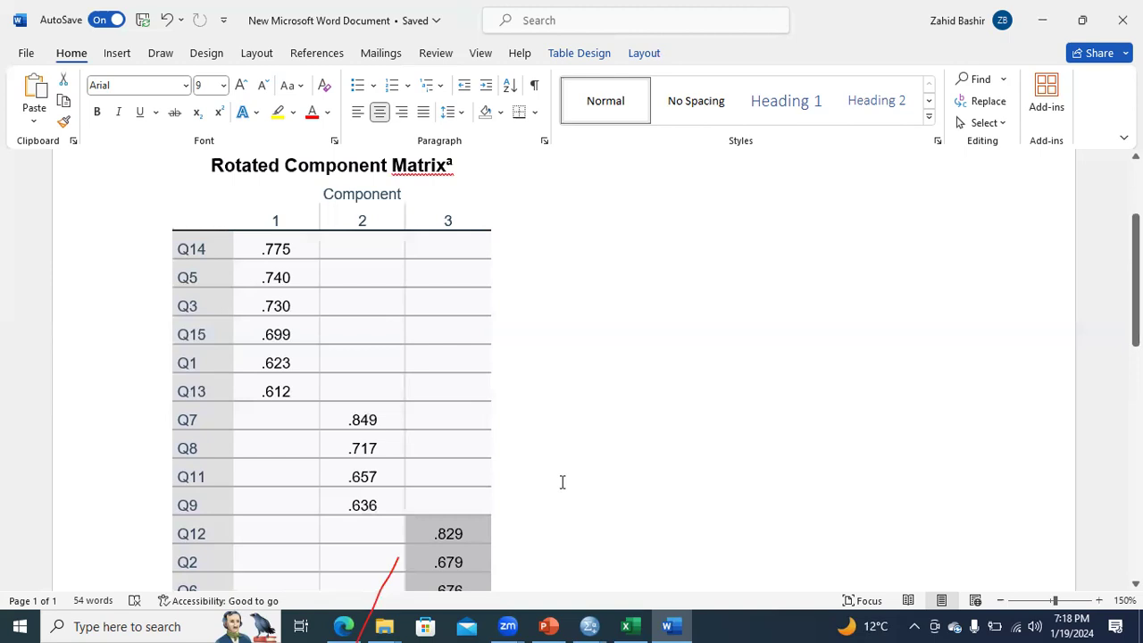
# - Switch to the Example final dataset in SPSS, look through its variable list and open the Factor Analysis setup
pyautogui.click(590, 626)
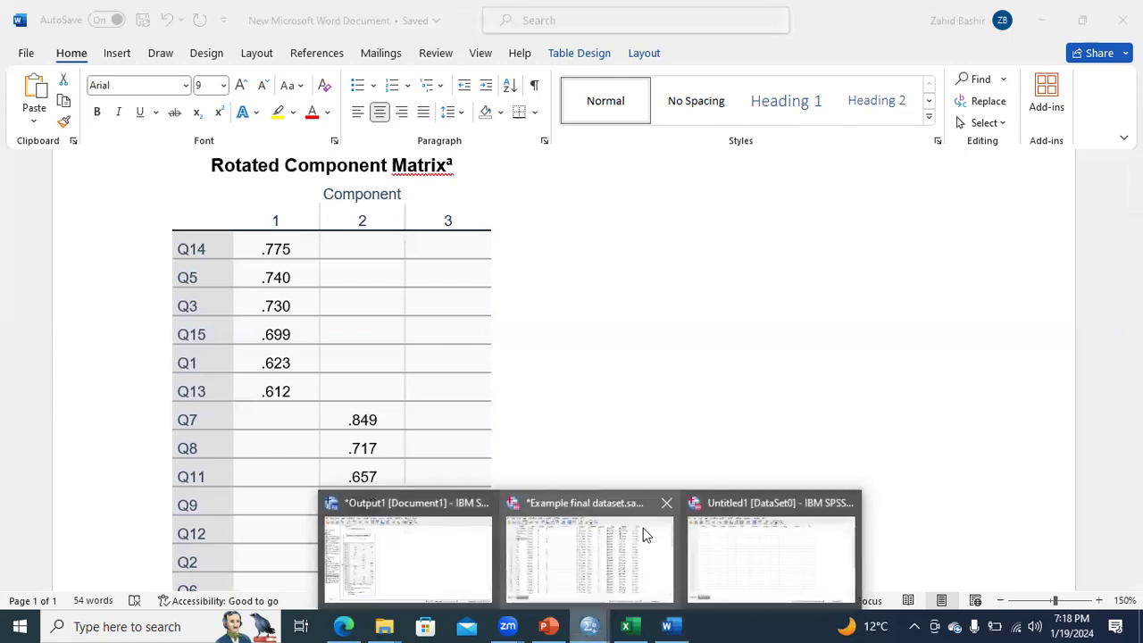
pyautogui.click(601, 568)
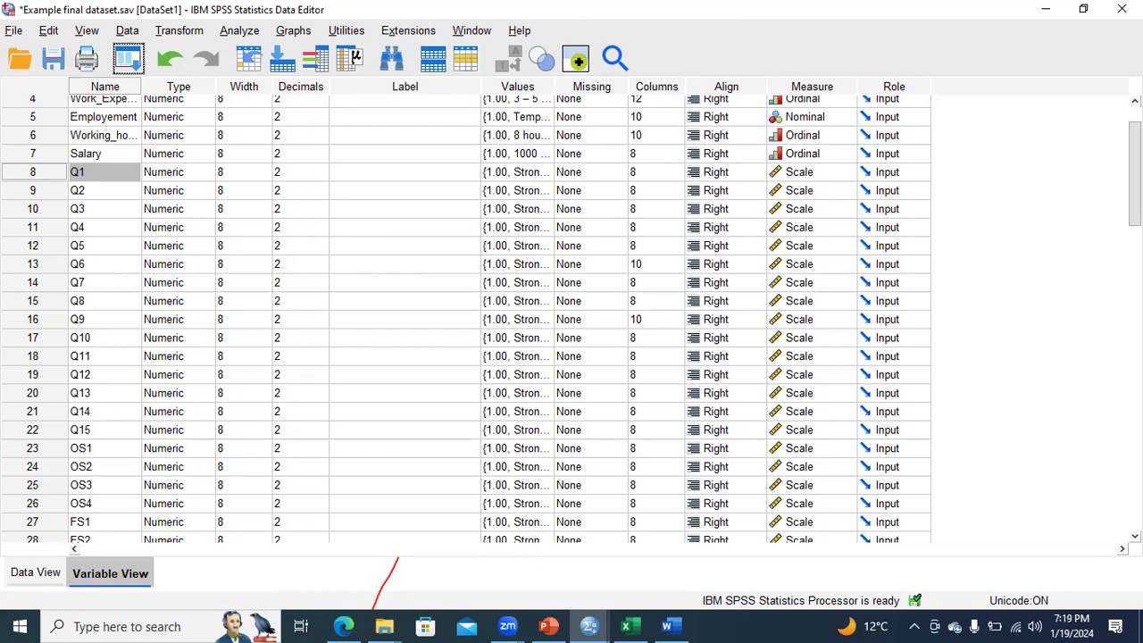
pyautogui.scroll(-10, 465, 318)
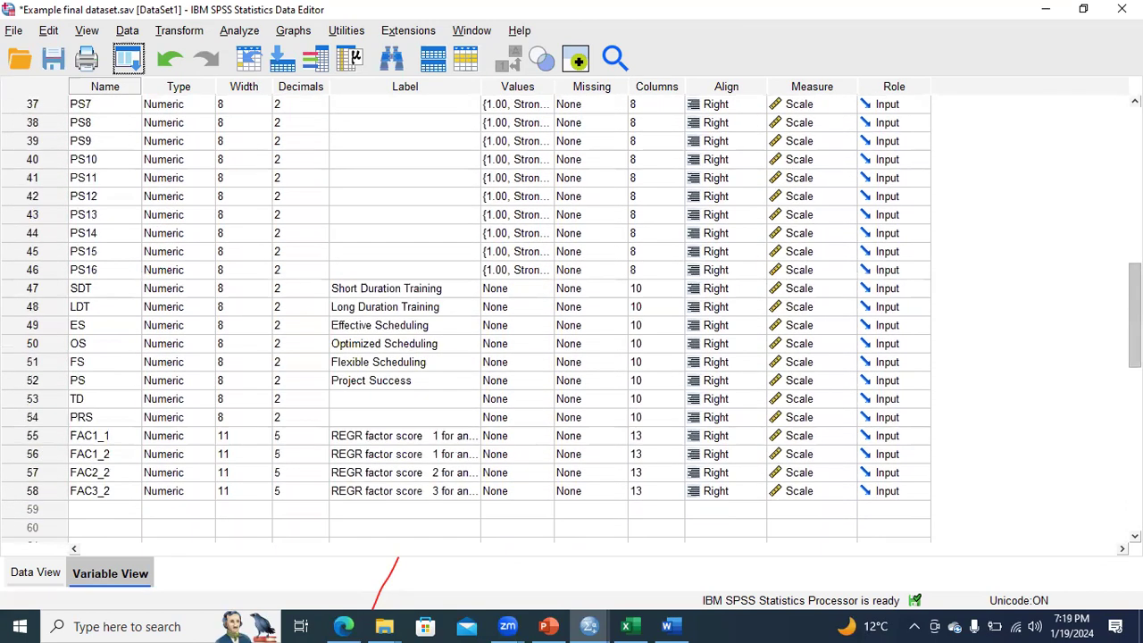
pyautogui.scroll(12, 465, 318)
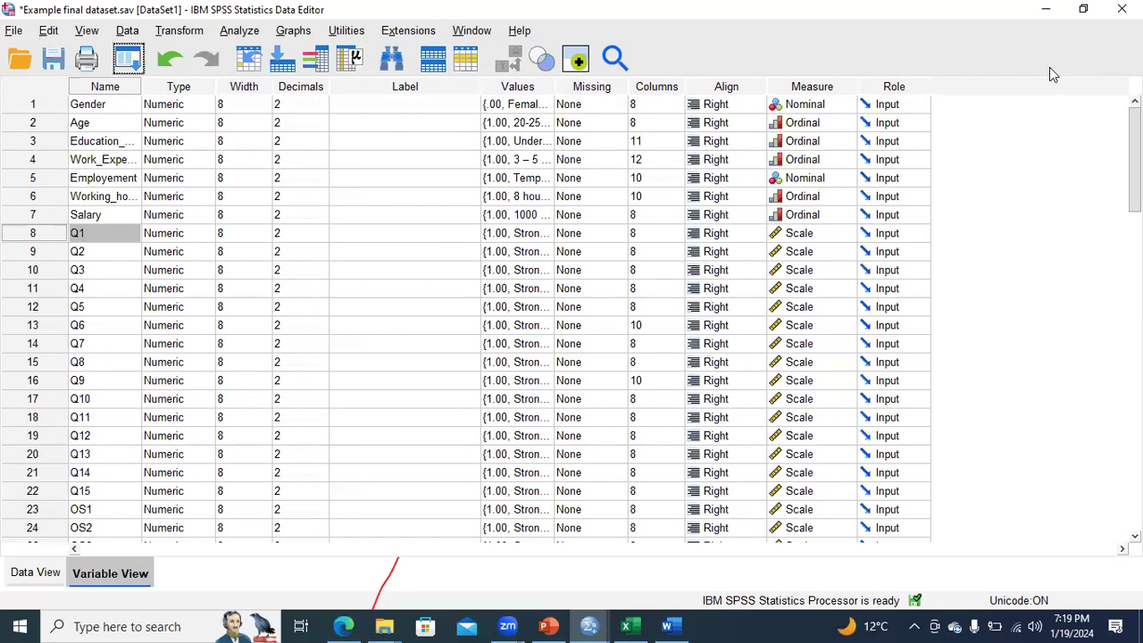
pyautogui.hotkey('alt', 'a')
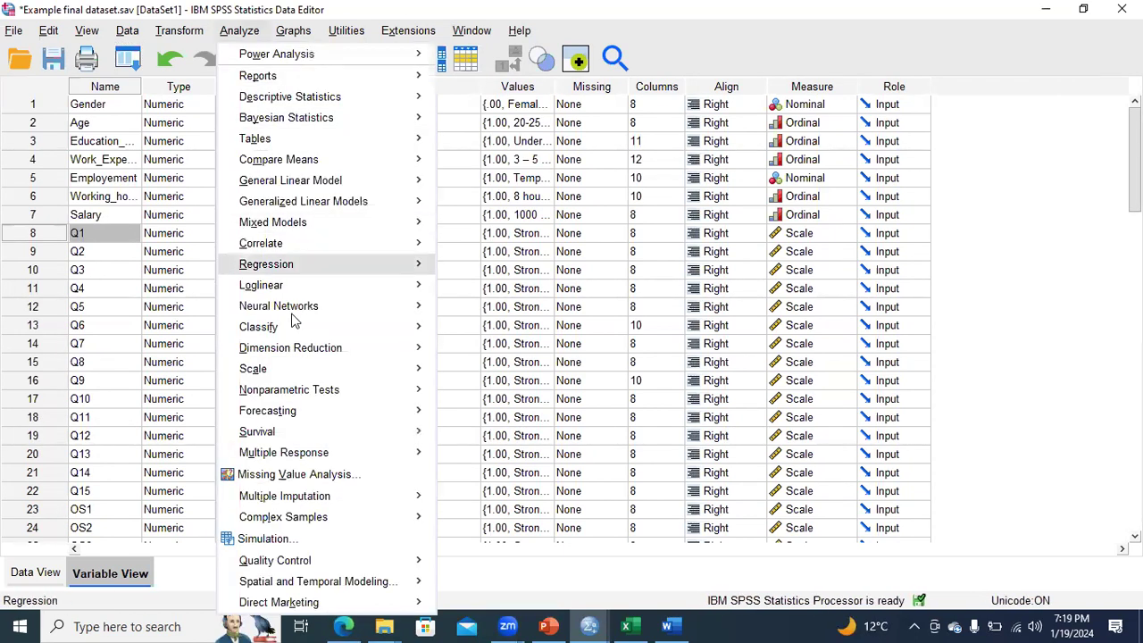
pyautogui.moveTo(284, 371)
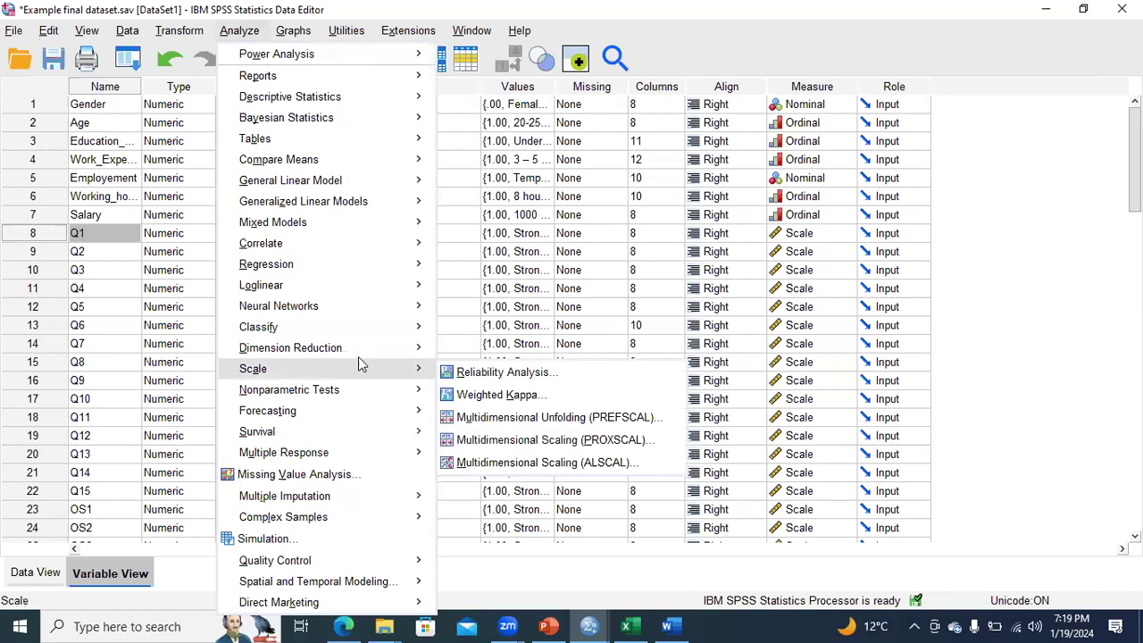
pyautogui.moveTo(358, 350)
pyautogui.click(460, 352)
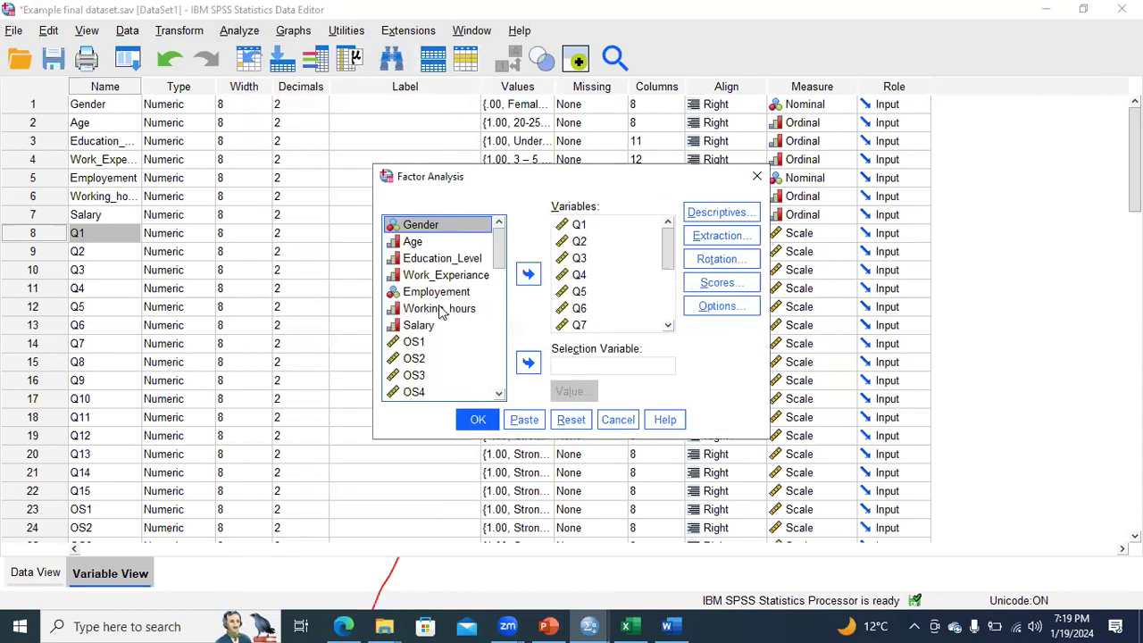
# - Add OS1 to OS4, FS1 to FS4 and PS1 to PS16 to the factor analysis variables alongside Q1 to Q15
pyautogui.moveTo(502, 266); pyautogui.dragTo(500, 371)
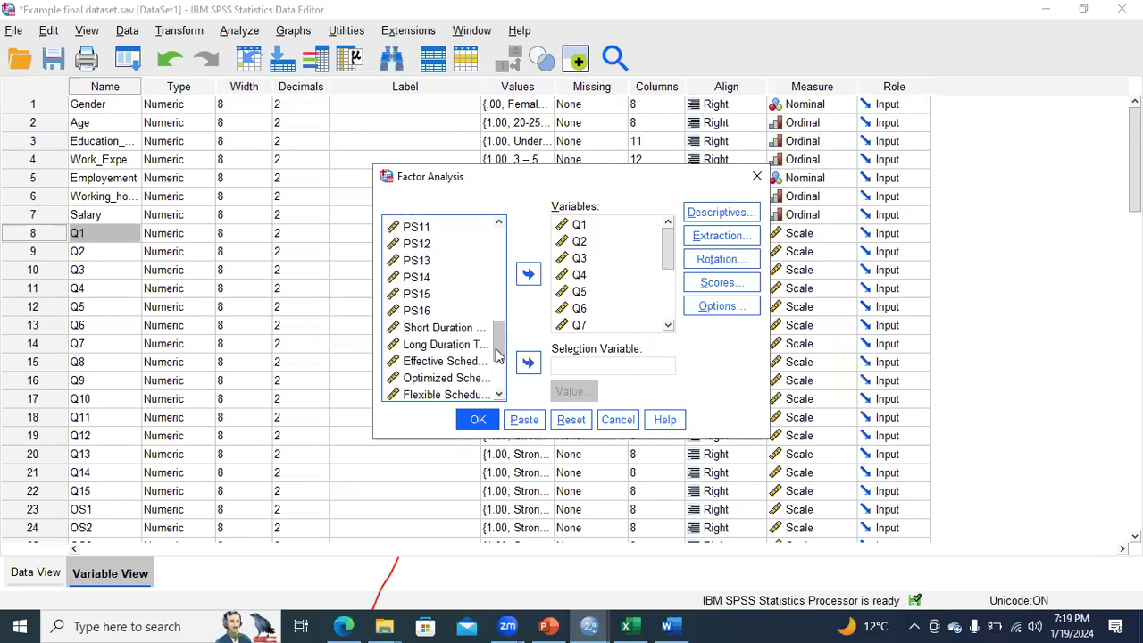
pyautogui.click(427, 315)
pyautogui.hotkey('shift', 'Up')
pyautogui.hotkey('shift', 'Up')
pyautogui.hotkey('shift', 'Up')
pyautogui.hotkey('shift', 'Up')
pyautogui.hotkey('shift', 'Up')
pyautogui.hotkey('shift', 'Up')
pyautogui.hotkey('shift', 'Up')
pyautogui.hotkey('shift', 'Up')
pyautogui.hotkey('shift', 'Up')
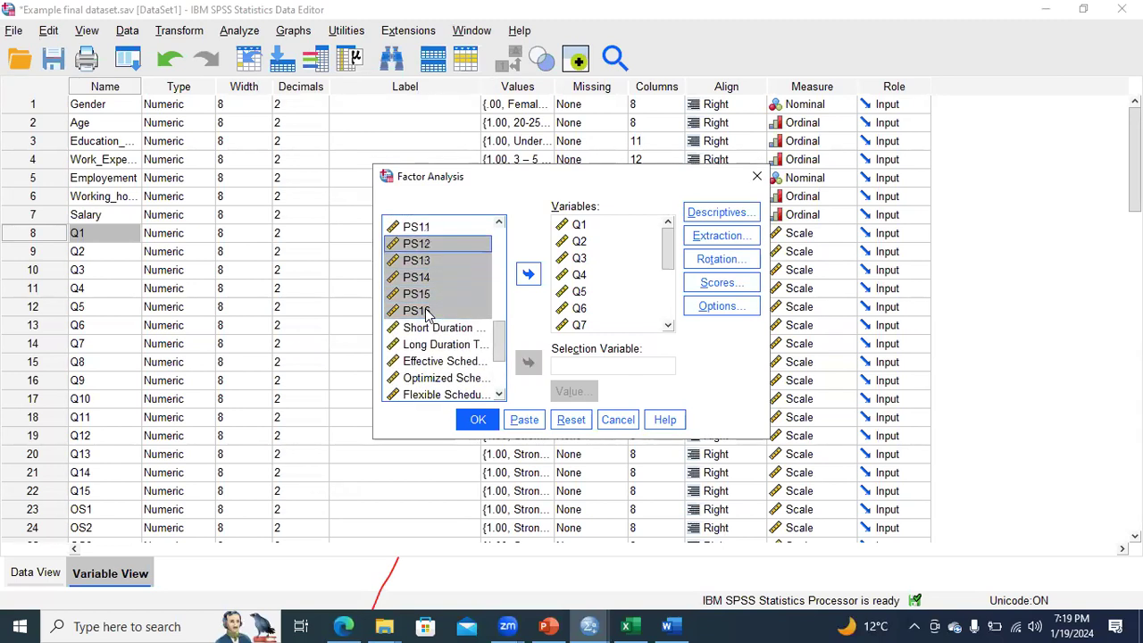
pyautogui.hotkey('shift', 'Up')
pyautogui.hotkey('shift', 'Up')
pyautogui.hotkey('shift', 'Up')
pyautogui.hotkey('shift', 'Up')
pyautogui.hotkey('shift', 'Up')
pyautogui.hotkey('shift', 'Up')
pyautogui.hotkey('shift', 'Up')
pyautogui.hotkey('shift', 'Up')
pyautogui.hotkey('shift', 'Up')
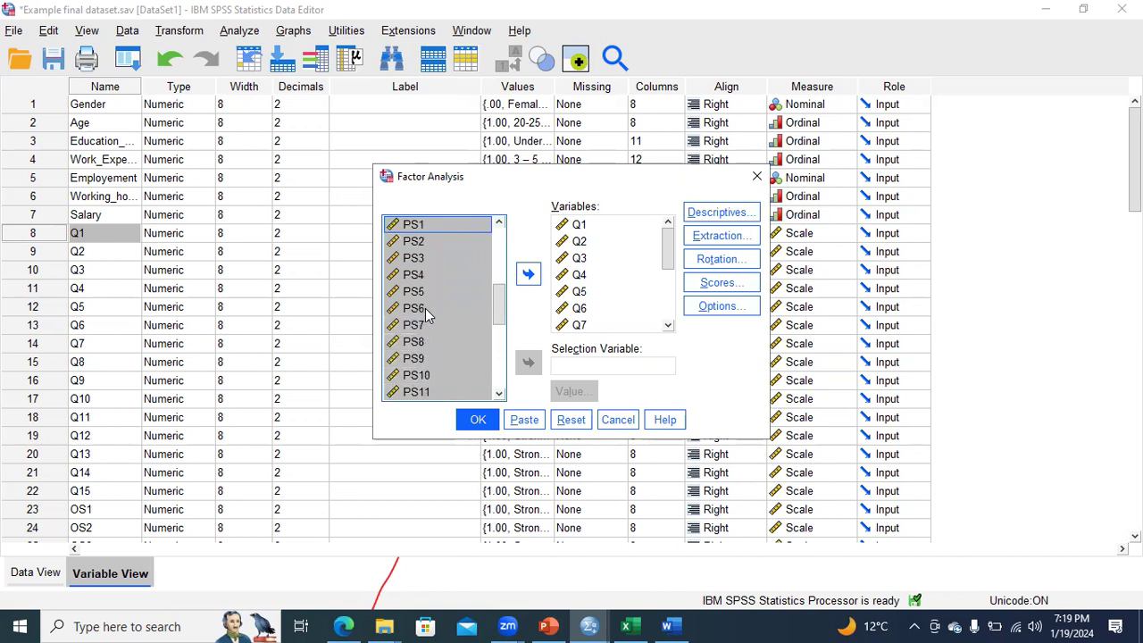
pyautogui.hotkey('shift', 'Up')
pyautogui.hotkey('shift', 'Up')
pyautogui.hotkey('shift', 'Up')
pyautogui.hotkey('shift', 'Up')
pyautogui.hotkey('shift', 'Up')
pyautogui.hotkey('shift', 'Up')
pyautogui.hotkey('shift', 'Up')
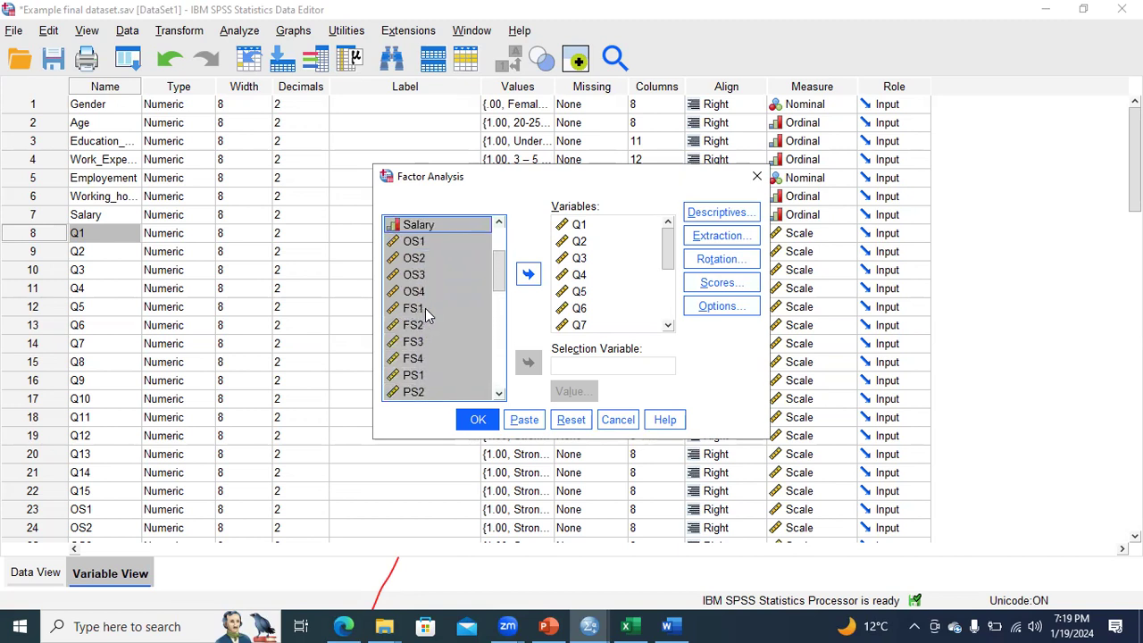
pyautogui.hotkey('shift', 'Down')
pyautogui.hotkey('shift', 'Down')
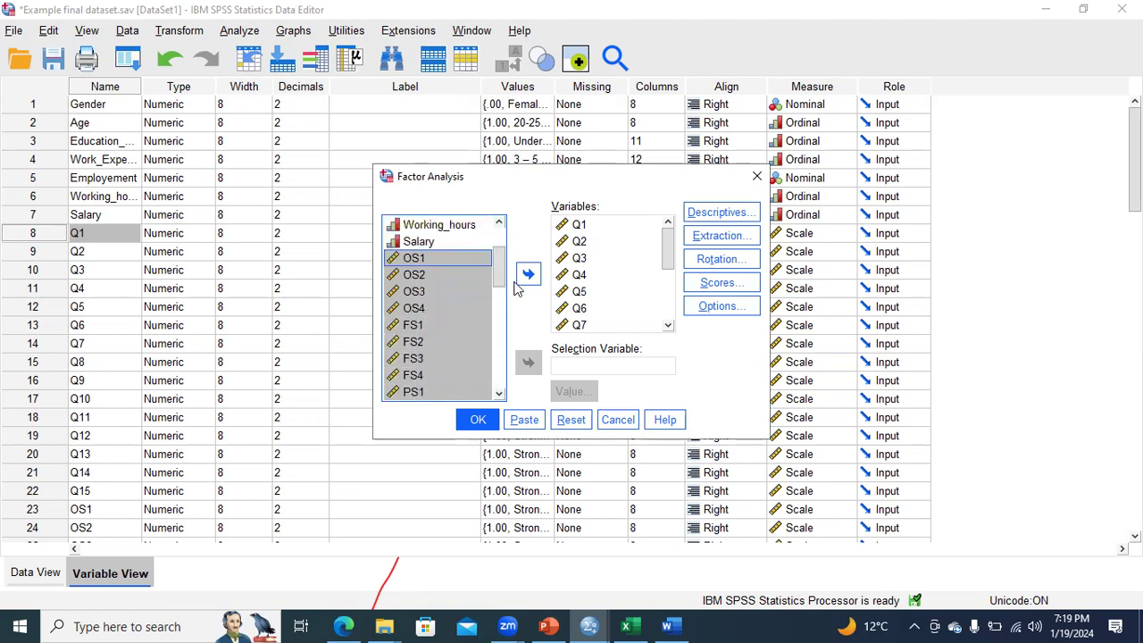
pyautogui.click(528, 274)
# - Set extraction to be based on eigenvalues greater than 1 and run the factor analysis
pyautogui.click(722, 235)
pyautogui.click(418, 304)
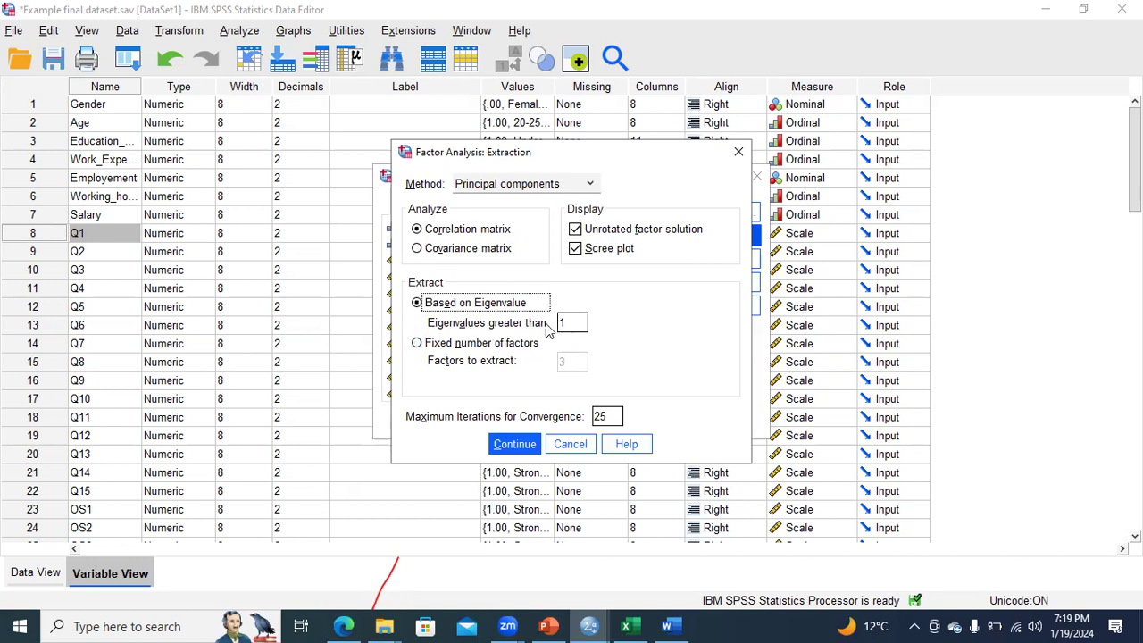
pyautogui.click(512, 443)
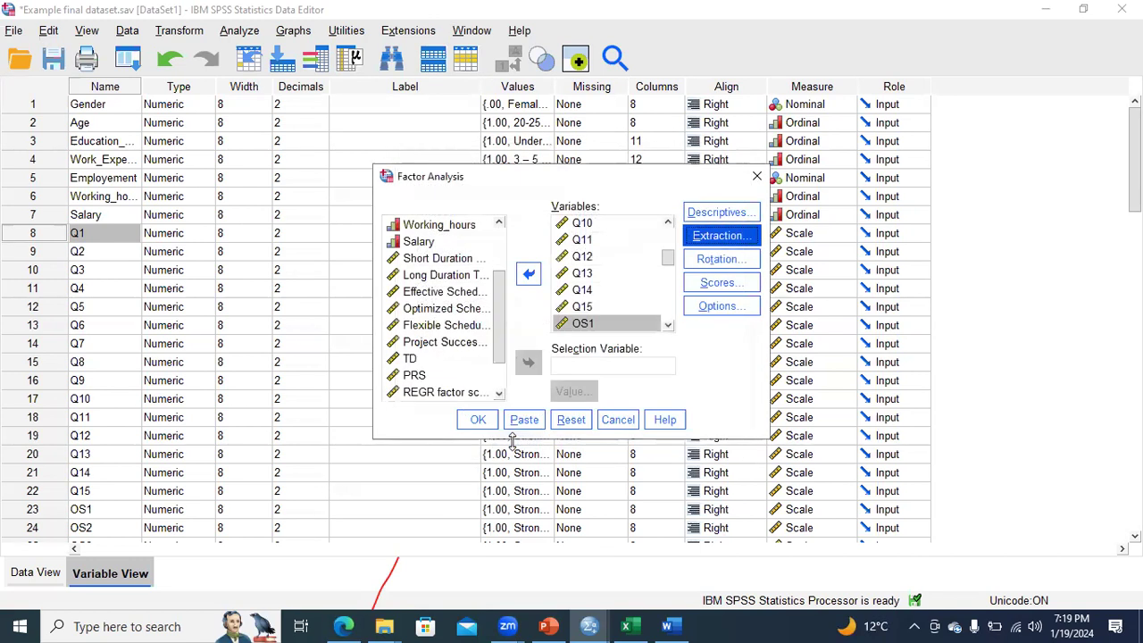
pyautogui.click(480, 424)
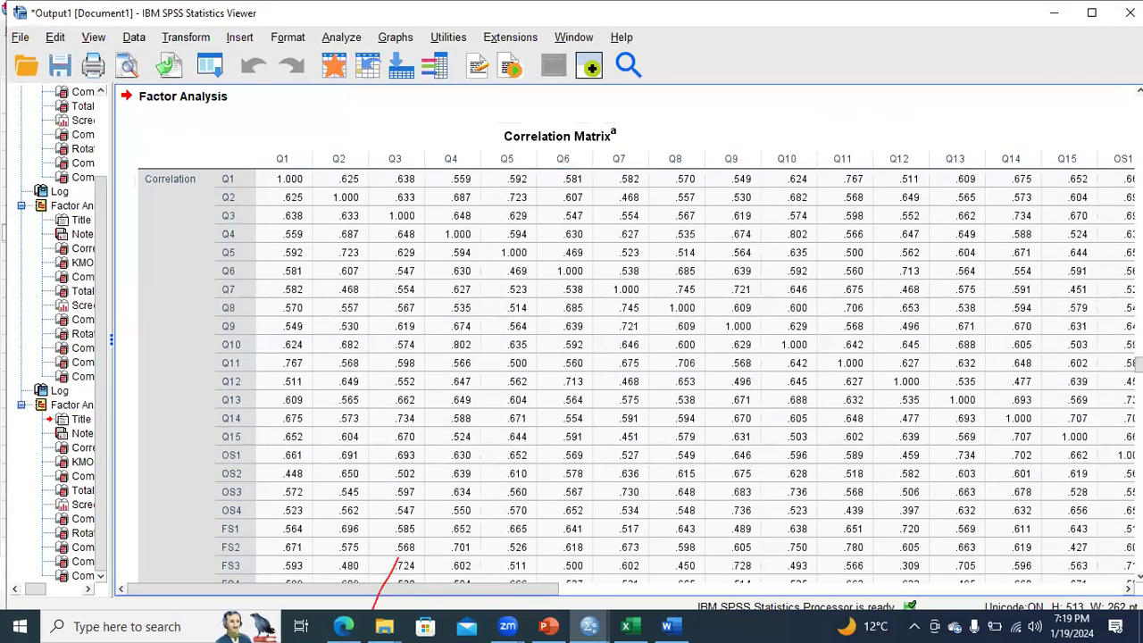
# - Examine the KMO and Bartlett's Test table in the output of the new factor analysis
pyautogui.scroll(-20, 640, 333)
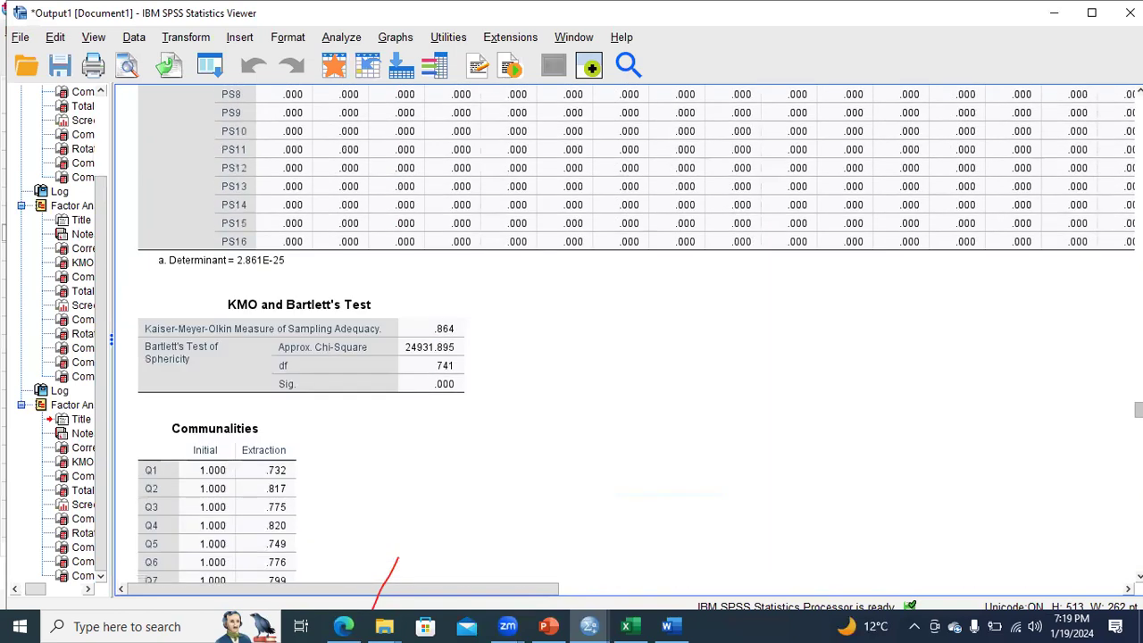
pyautogui.scroll(-4, 625, 339)
pyautogui.scroll(-16, 397, 559)
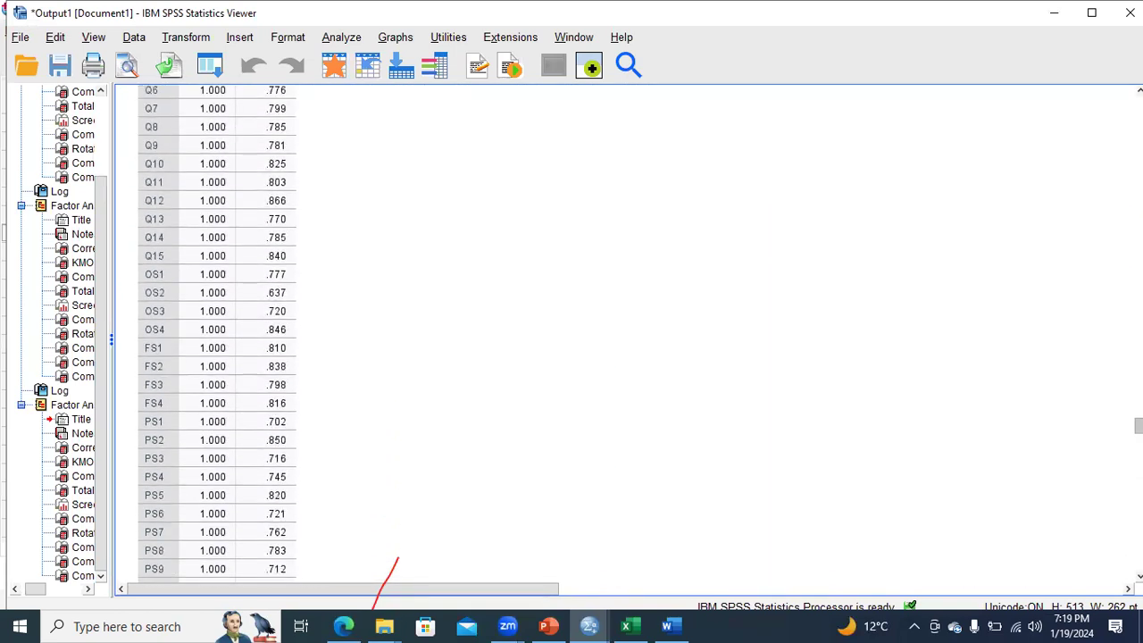
pyautogui.scroll(18, 397, 558)
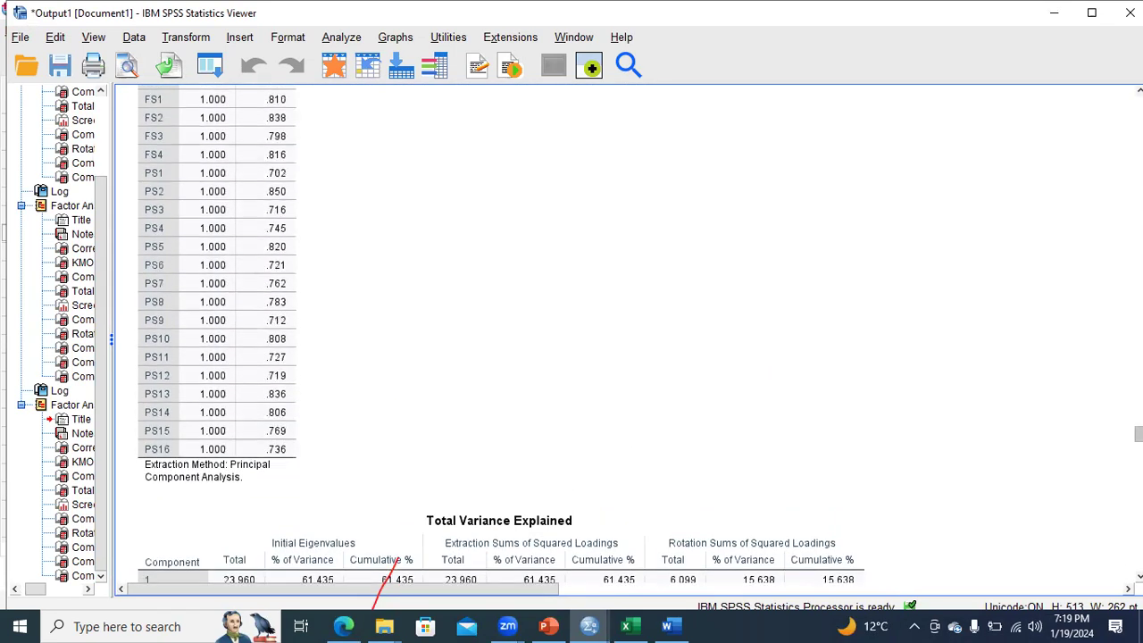
pyautogui.scroll(2, 564, 238)
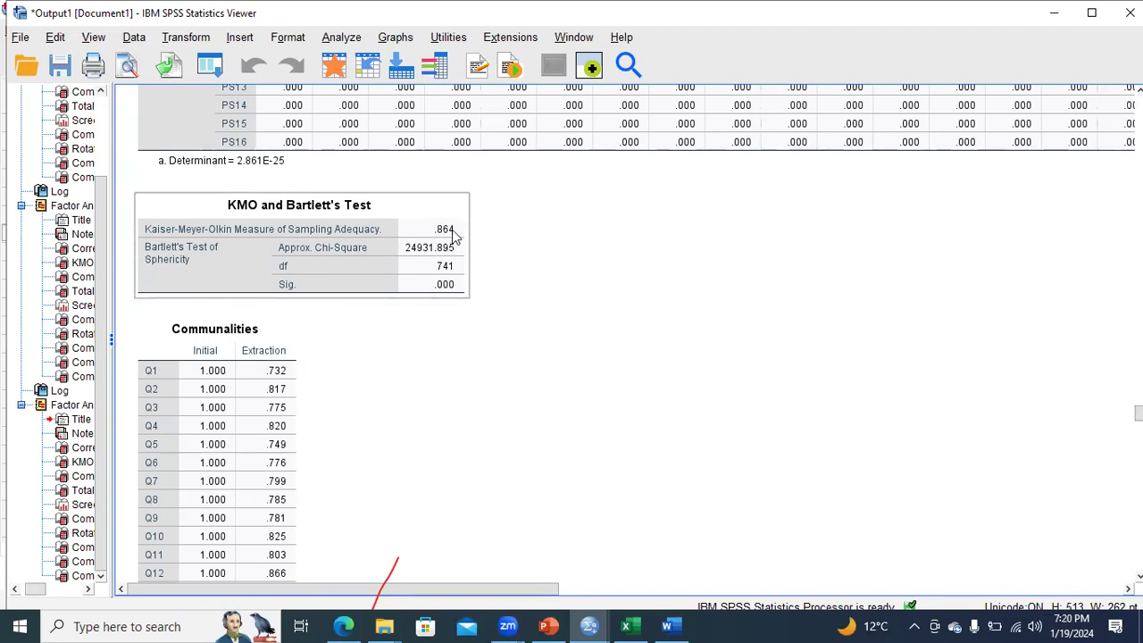
pyautogui.click(470, 305)
pyautogui.click(462, 293)
pyautogui.click(1019, 325)
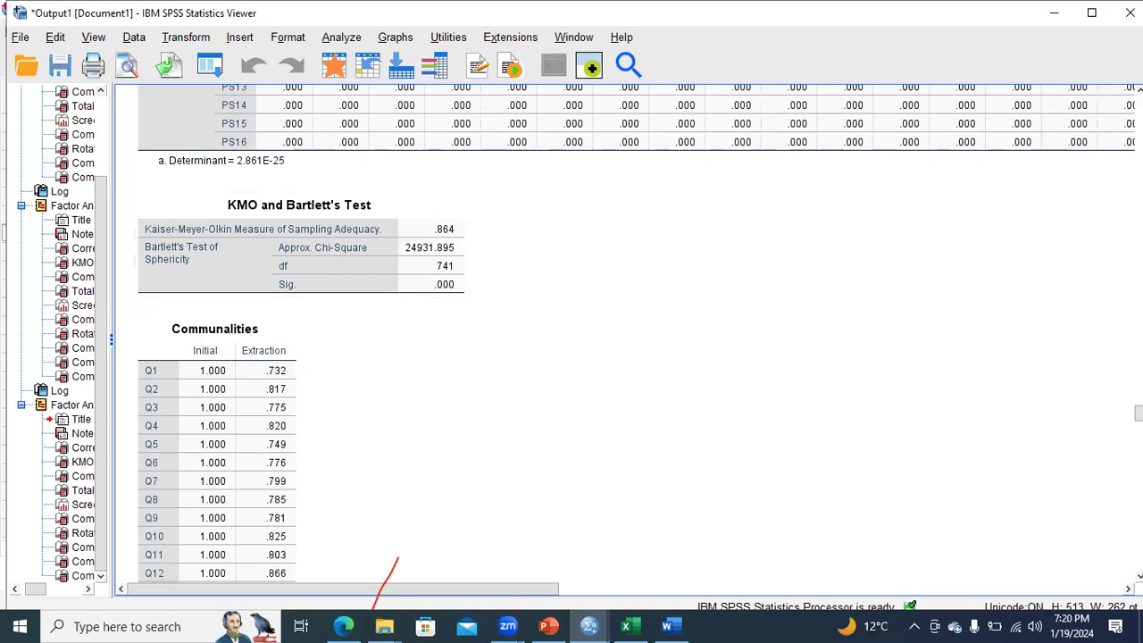
# - Review the extraction communalities of all items from Q1 through PS16
pyautogui.scroll(-4, 473, 256)
pyautogui.click(275, 182)
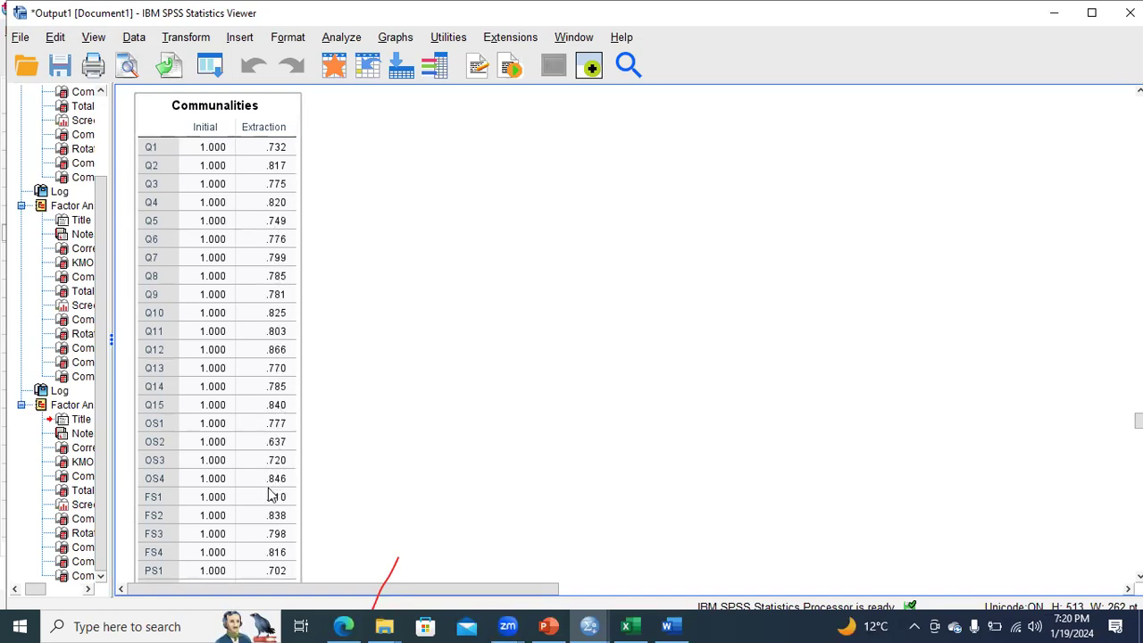
pyautogui.click(1066, 468)
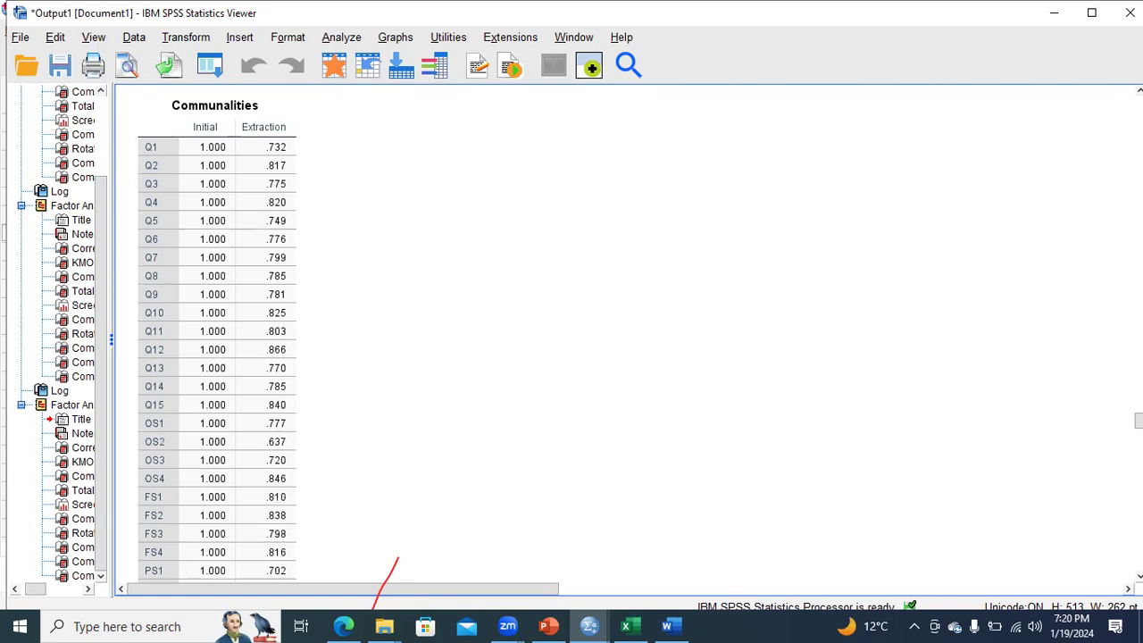
pyautogui.scroll(-5, 571, 340)
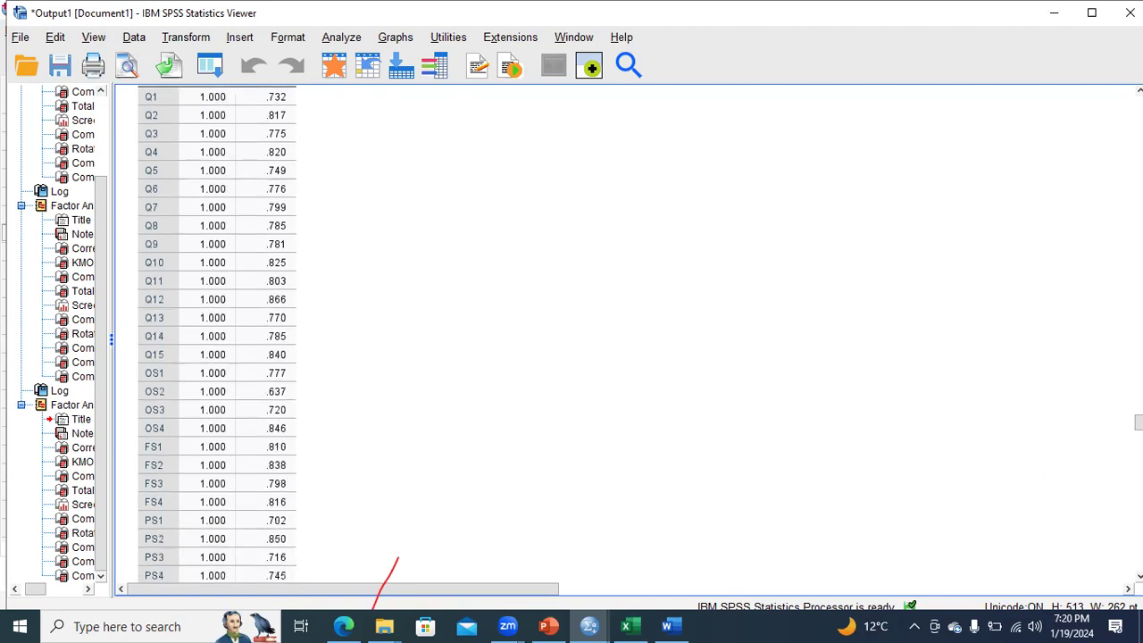
pyautogui.scroll(-5, 571, 340)
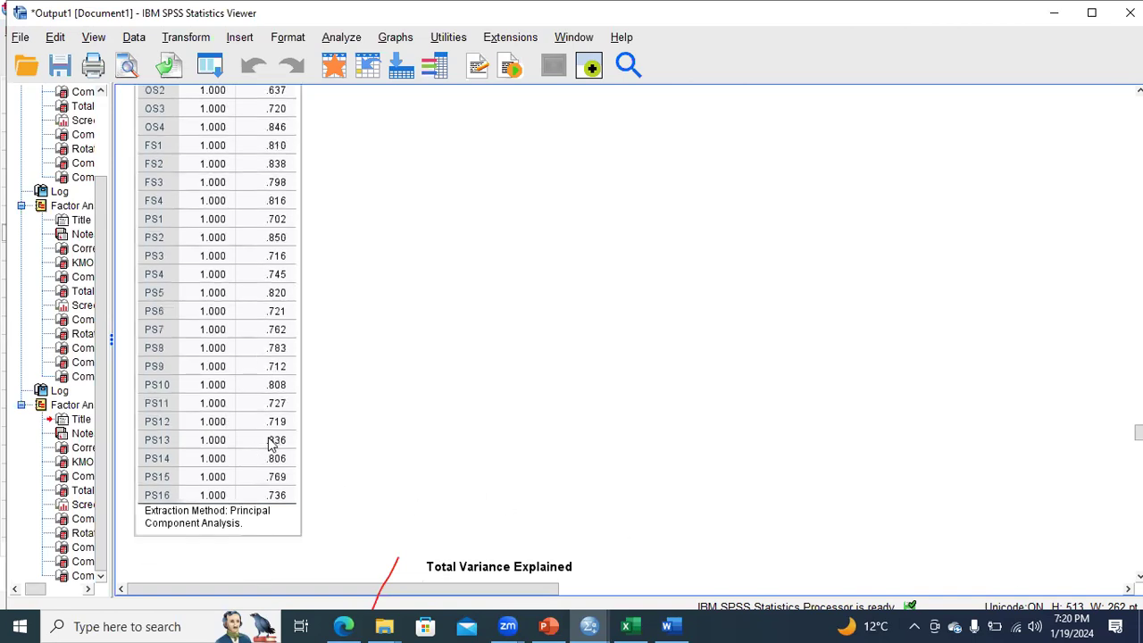
pyautogui.scroll(-6, 495, 335)
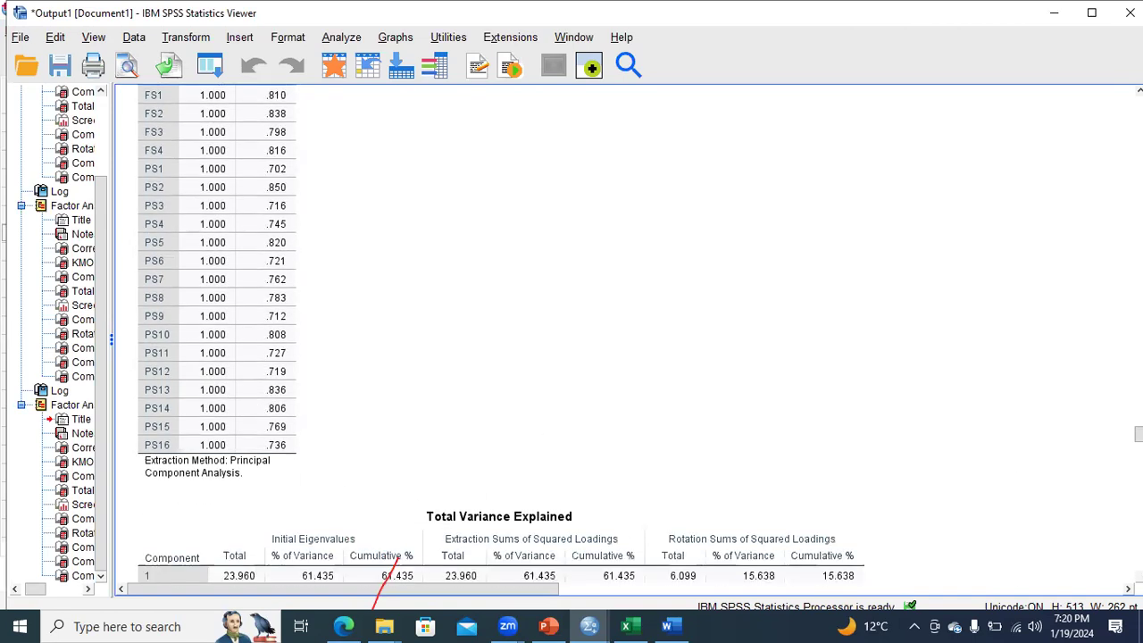
# - Examine the eigenvalues and cumulative variance in the Total Variance Explained table, and look over the unrotated Component Matrix
pyautogui.scroll(-2, 500, 335)
pyautogui.click(592, 387)
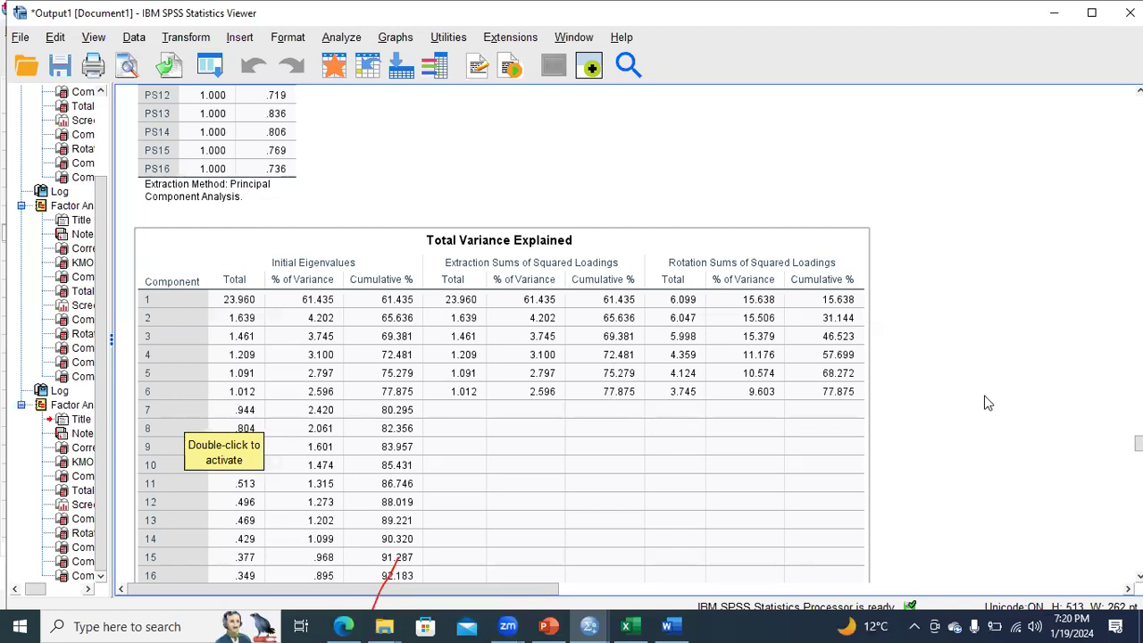
pyautogui.scroll(-8, 500, 335)
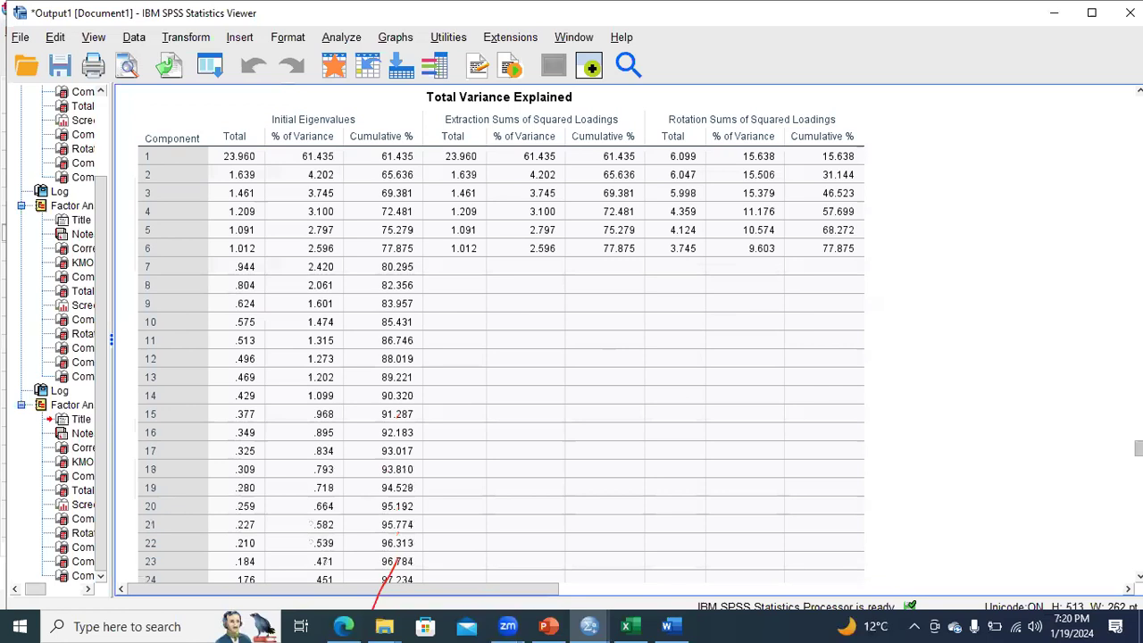
pyautogui.scroll(-15, 501, 336)
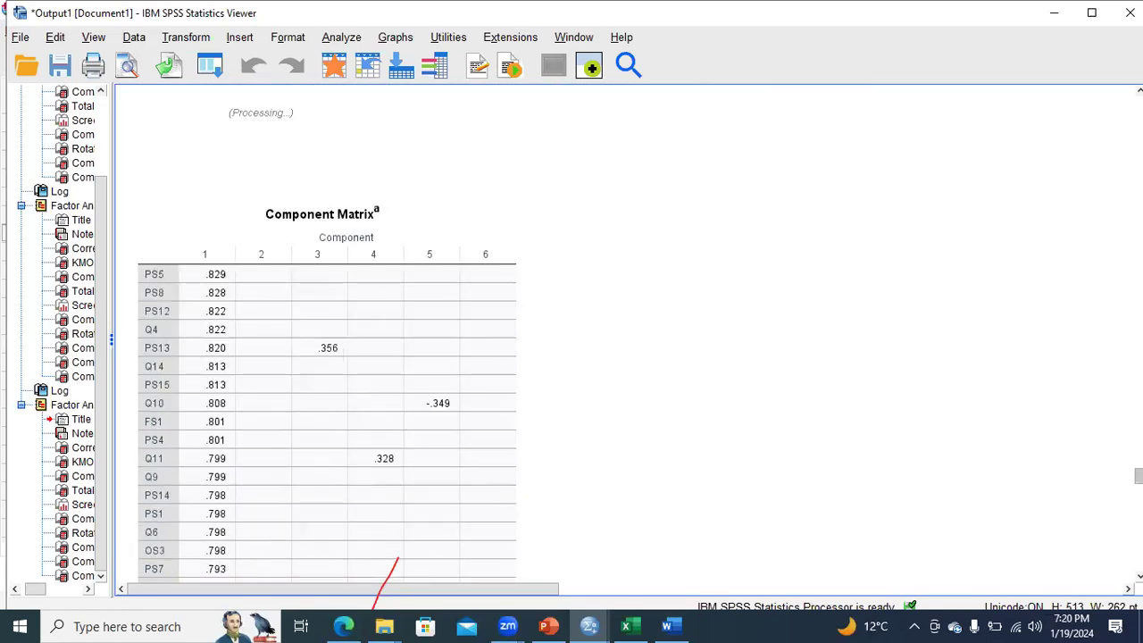
pyautogui.scroll(-18, 327, 335)
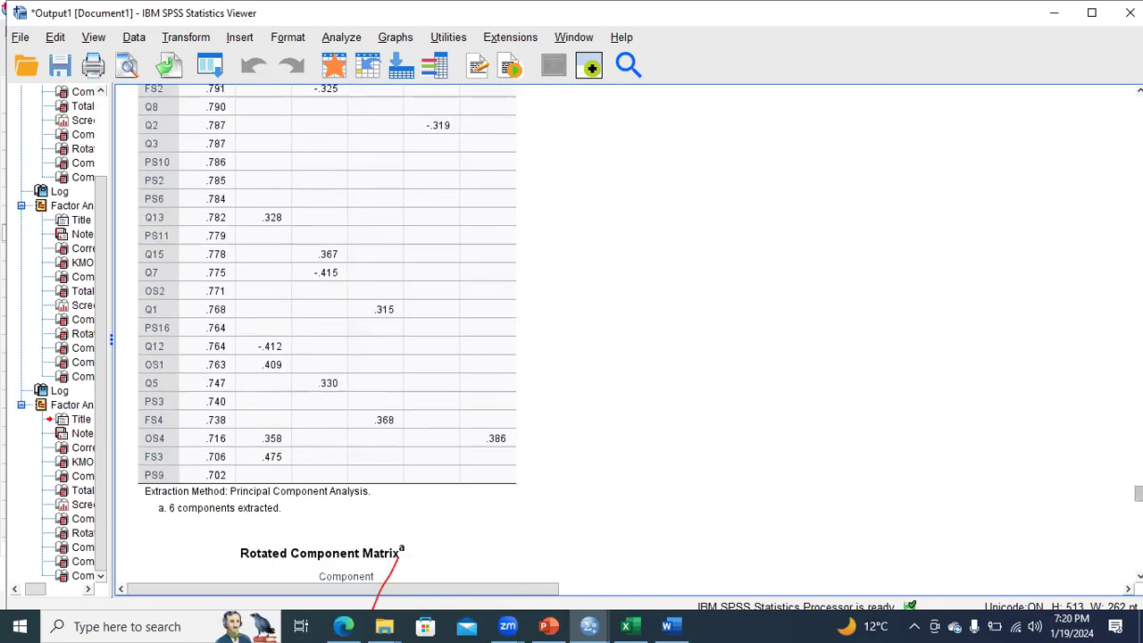
# - Examine how the Q, OS, FS and PS items load on each component in the Rotated Component Matrix
pyautogui.scroll(-3, 327, 336)
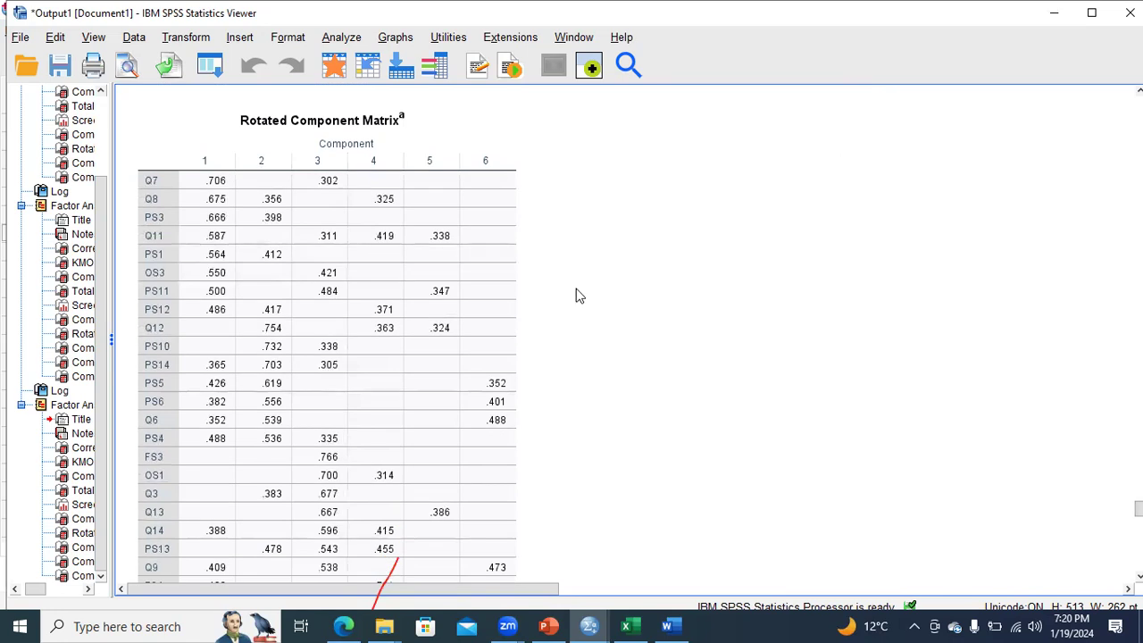
pyautogui.click(390, 295)
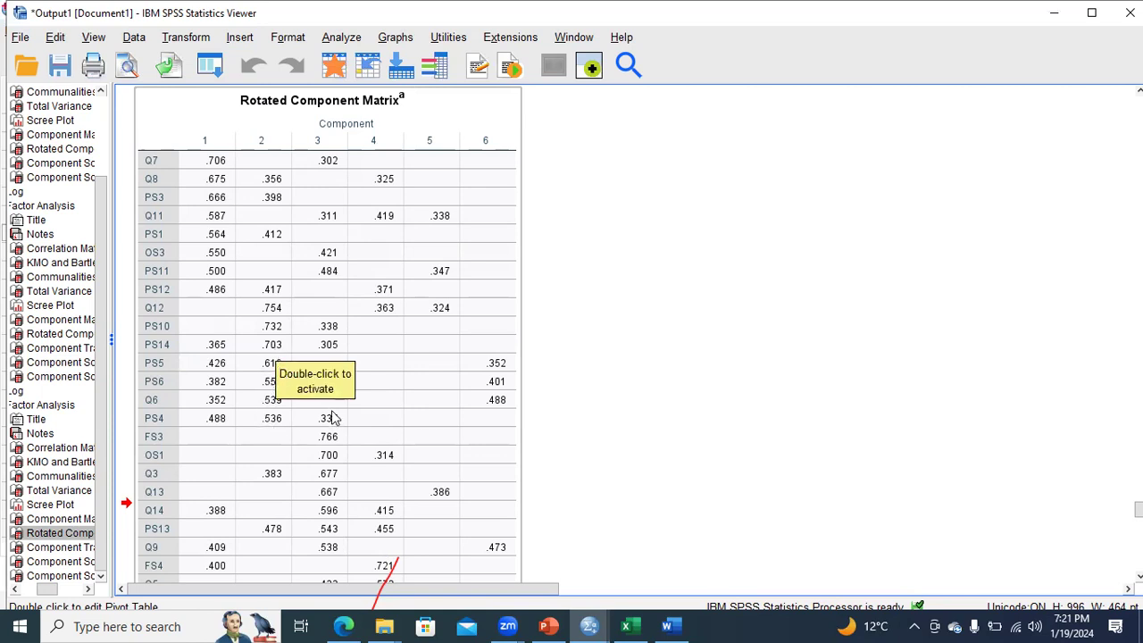
pyautogui.click(426, 513)
pyautogui.scroll(-5, 326, 335)
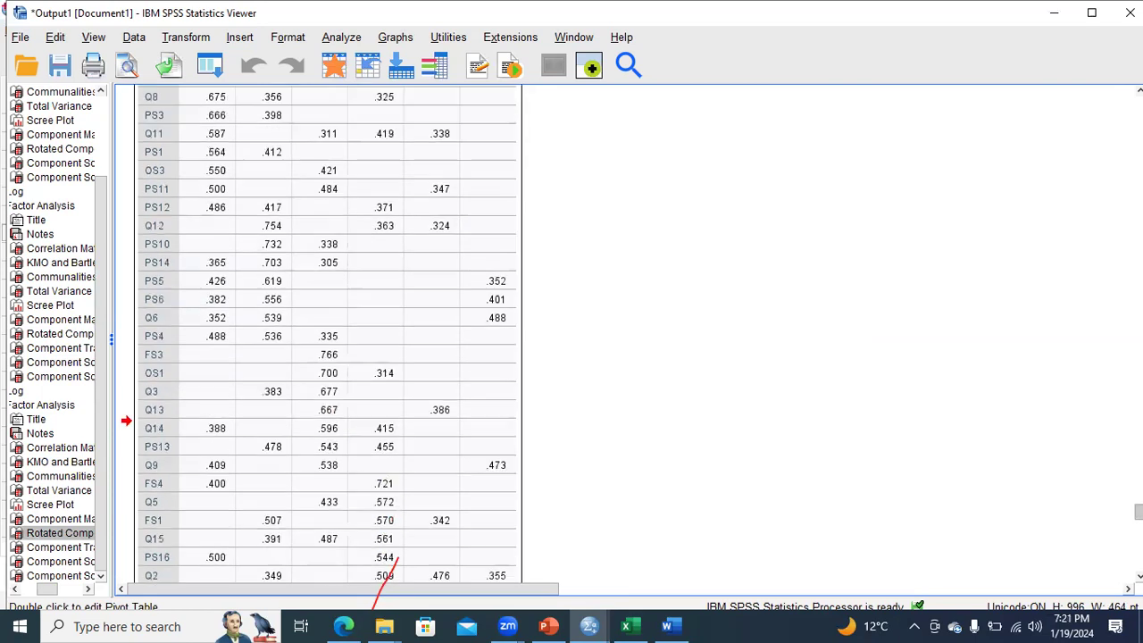
pyautogui.scroll(-5, 326, 335)
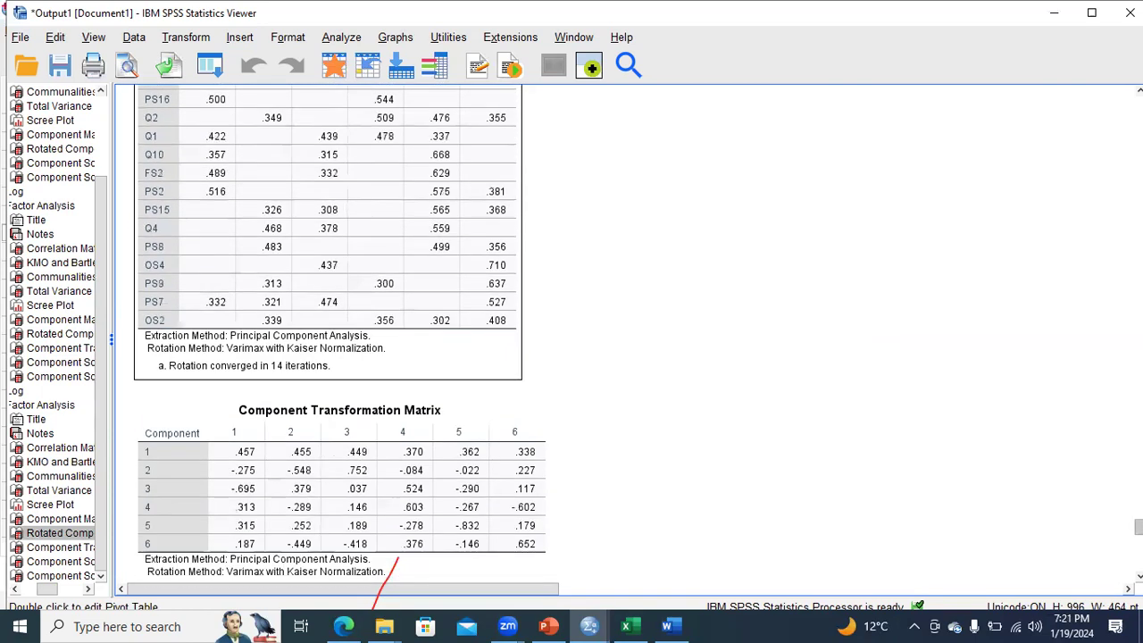
# - Look through the Component Transformation Matrix and the Component Score Coefficient Matrix
pyautogui.scroll(-3, 326, 335)
pyautogui.scroll(-7, 326, 335)
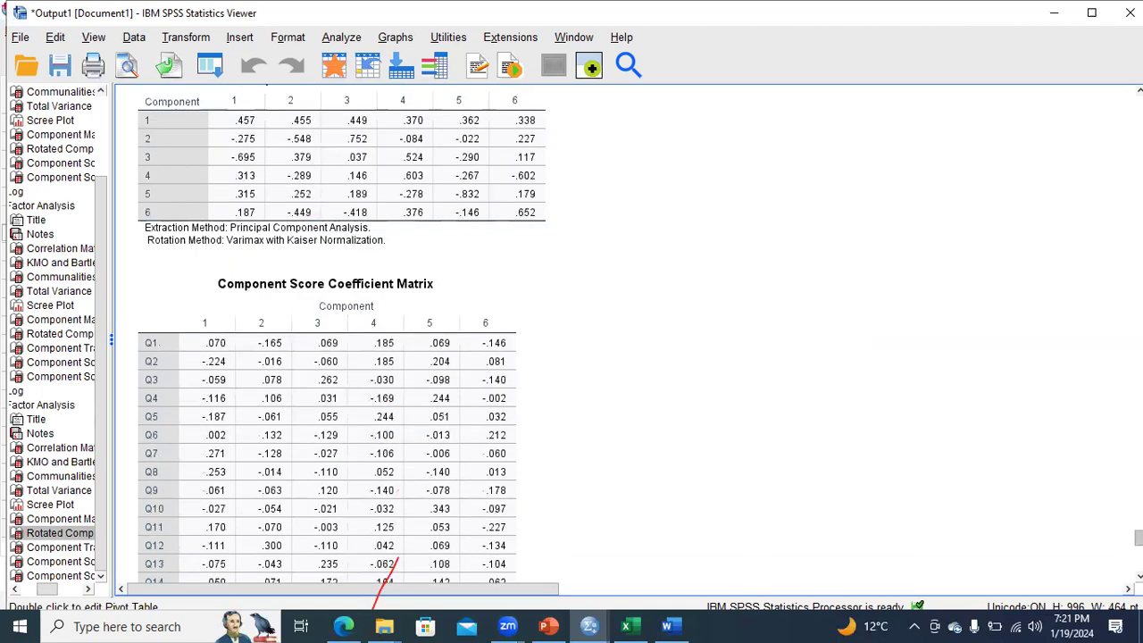
pyautogui.scroll(-8, 635, 273)
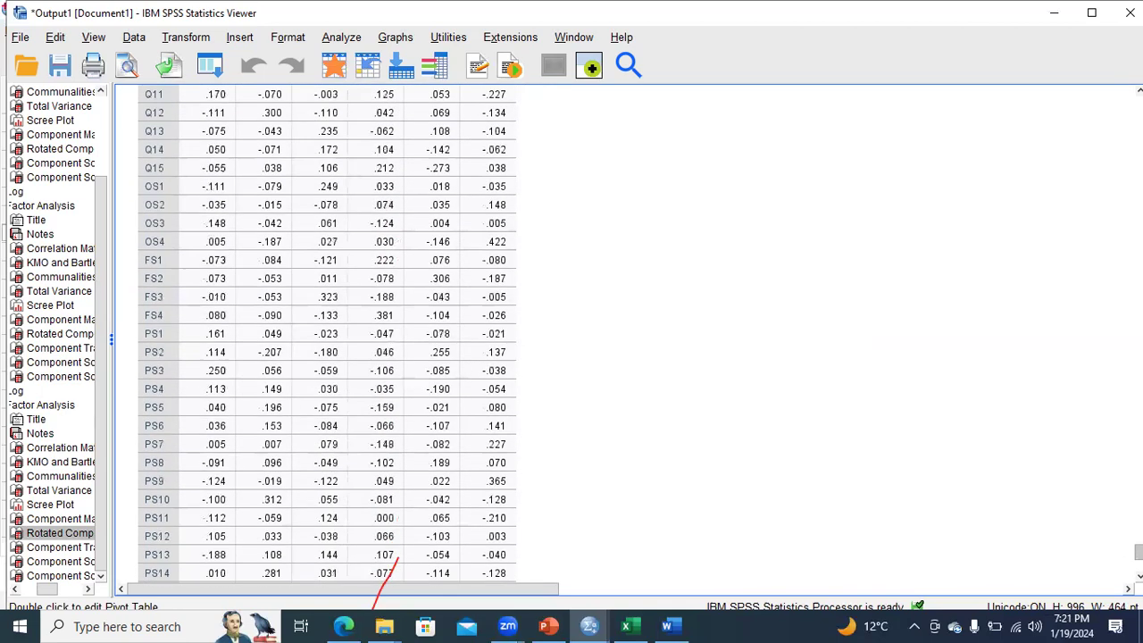